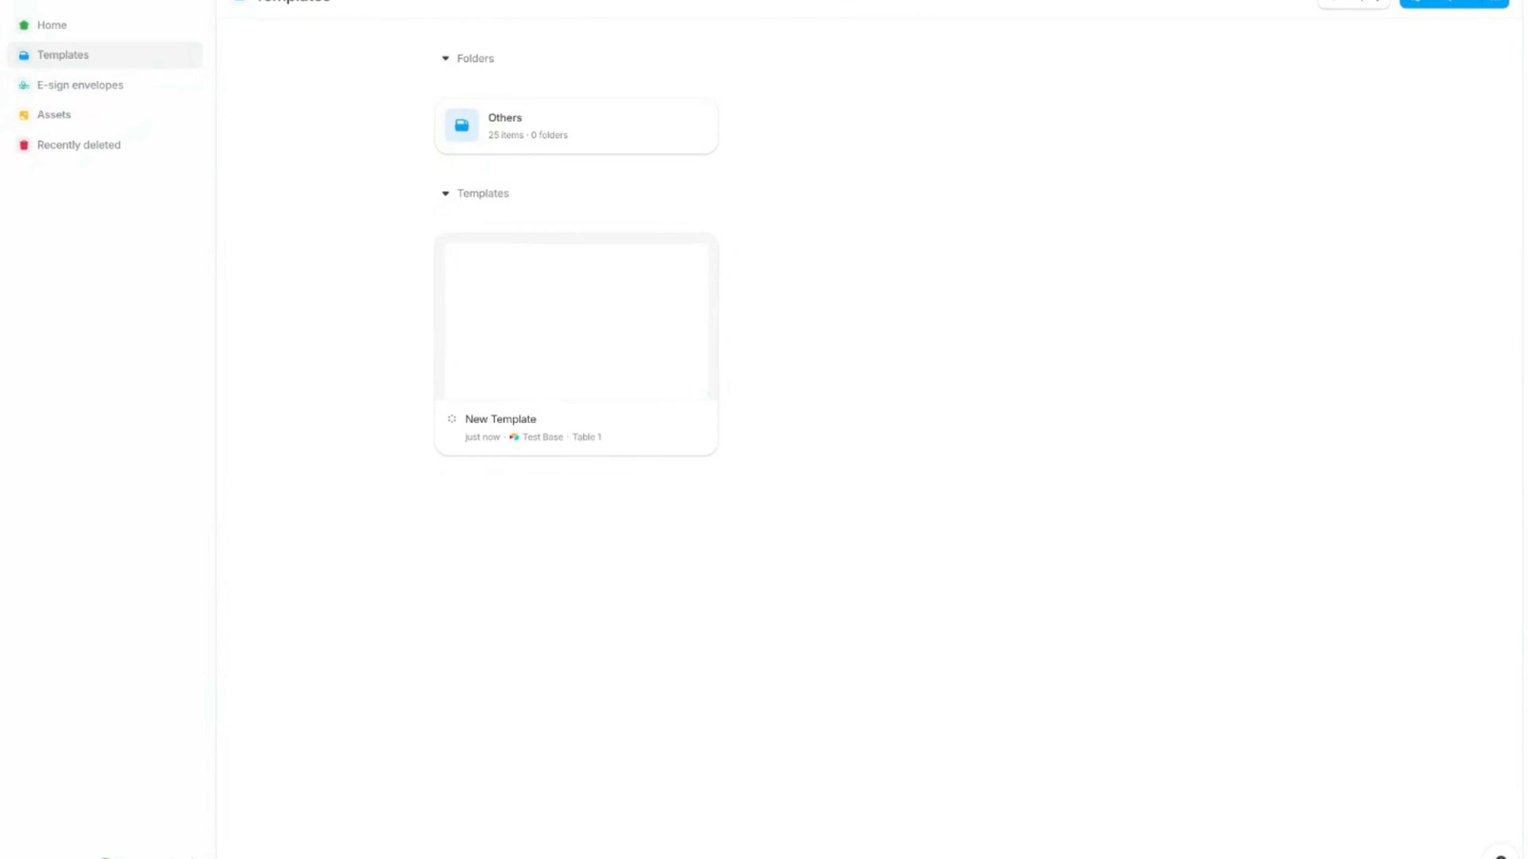
Step: Create a new blank template from scratch and dismiss the admin session notice
left_click(1422, 4)
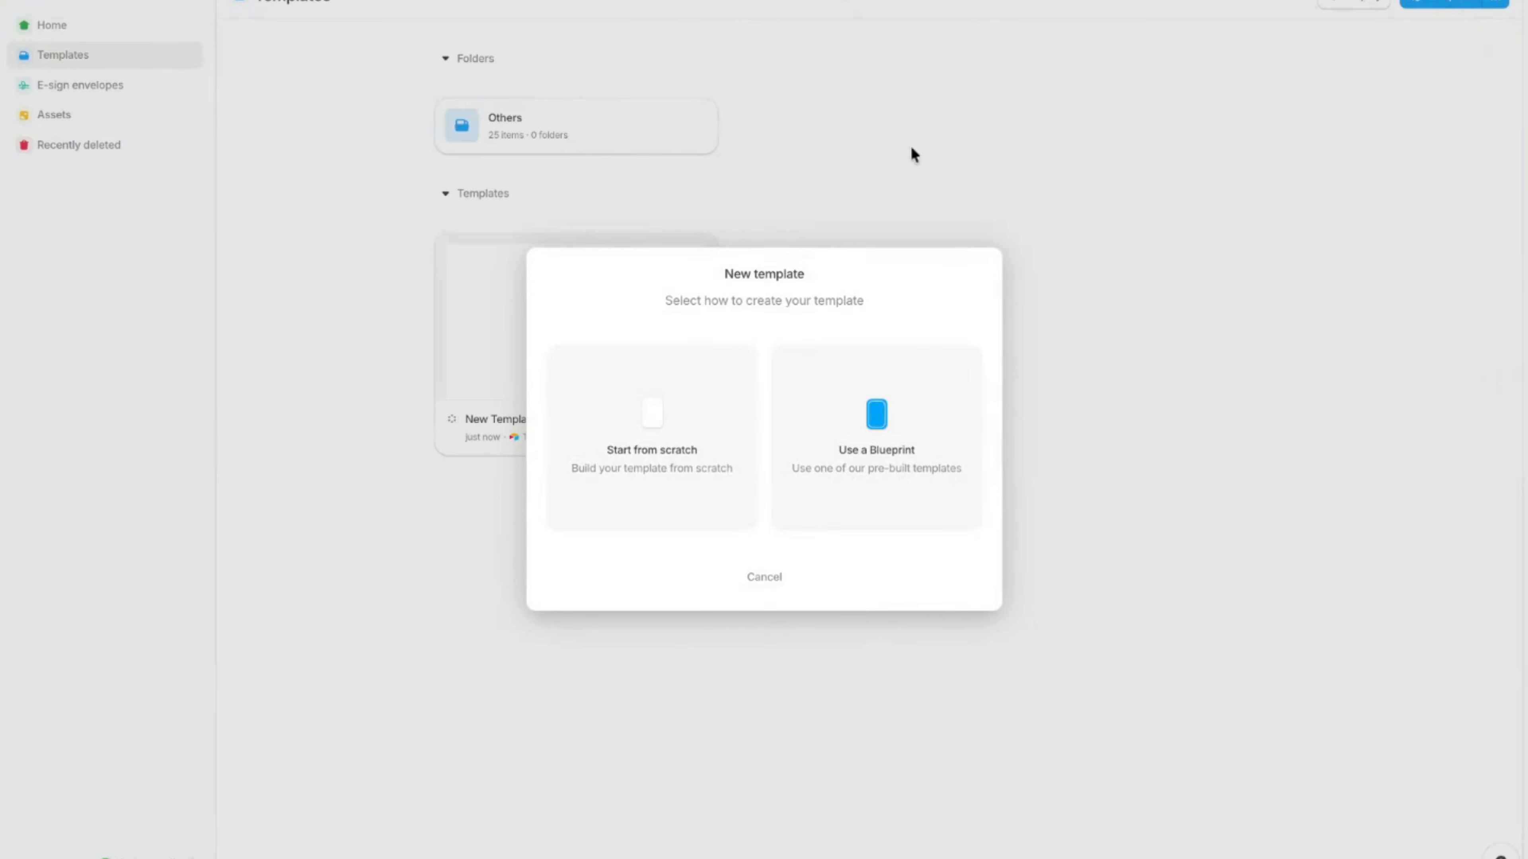
left_click(628, 440)
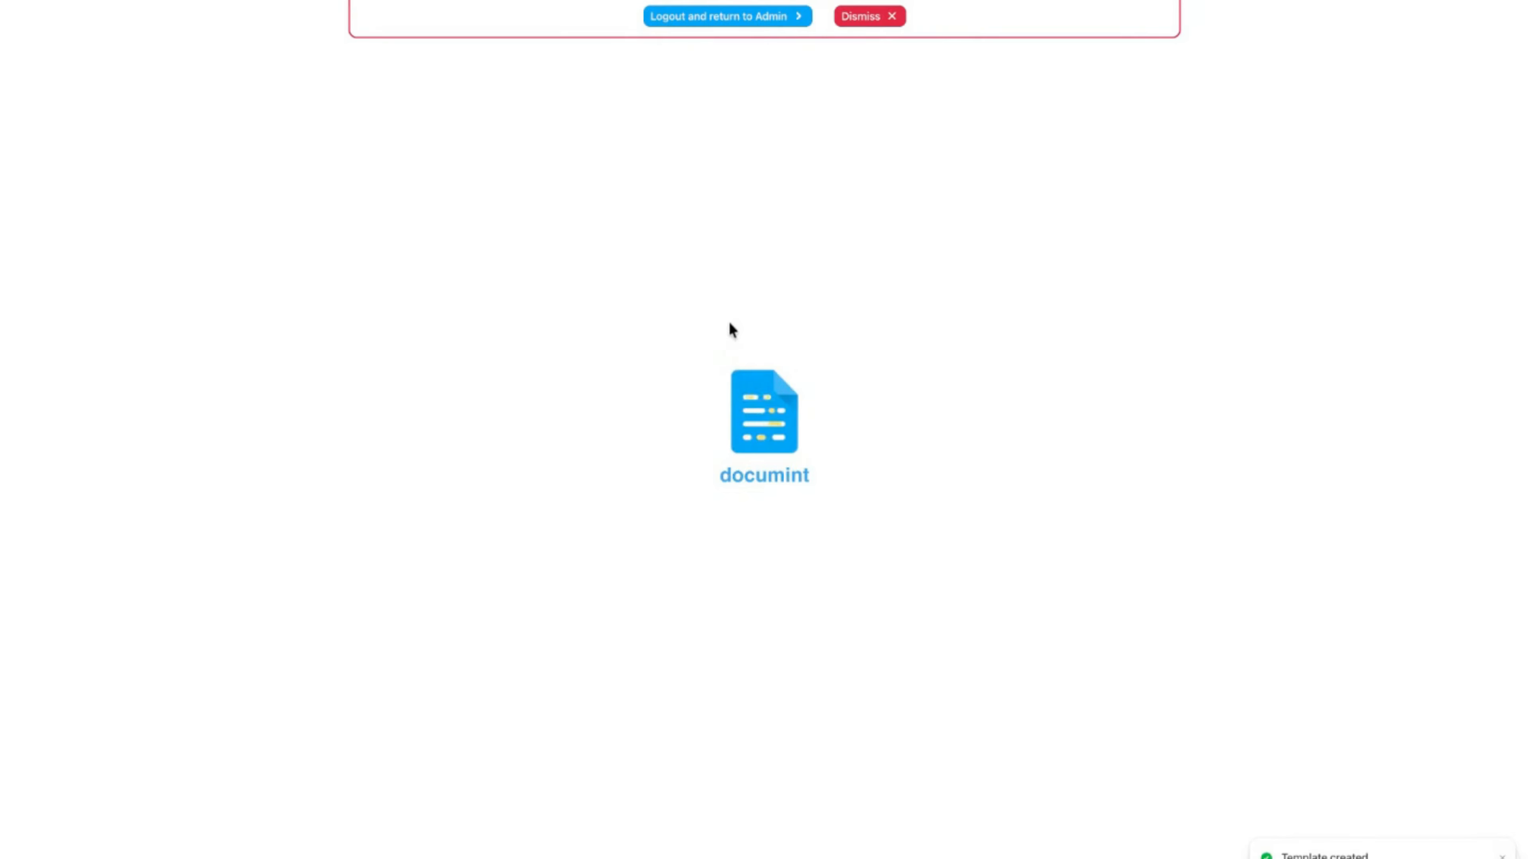
left_click(862, 17)
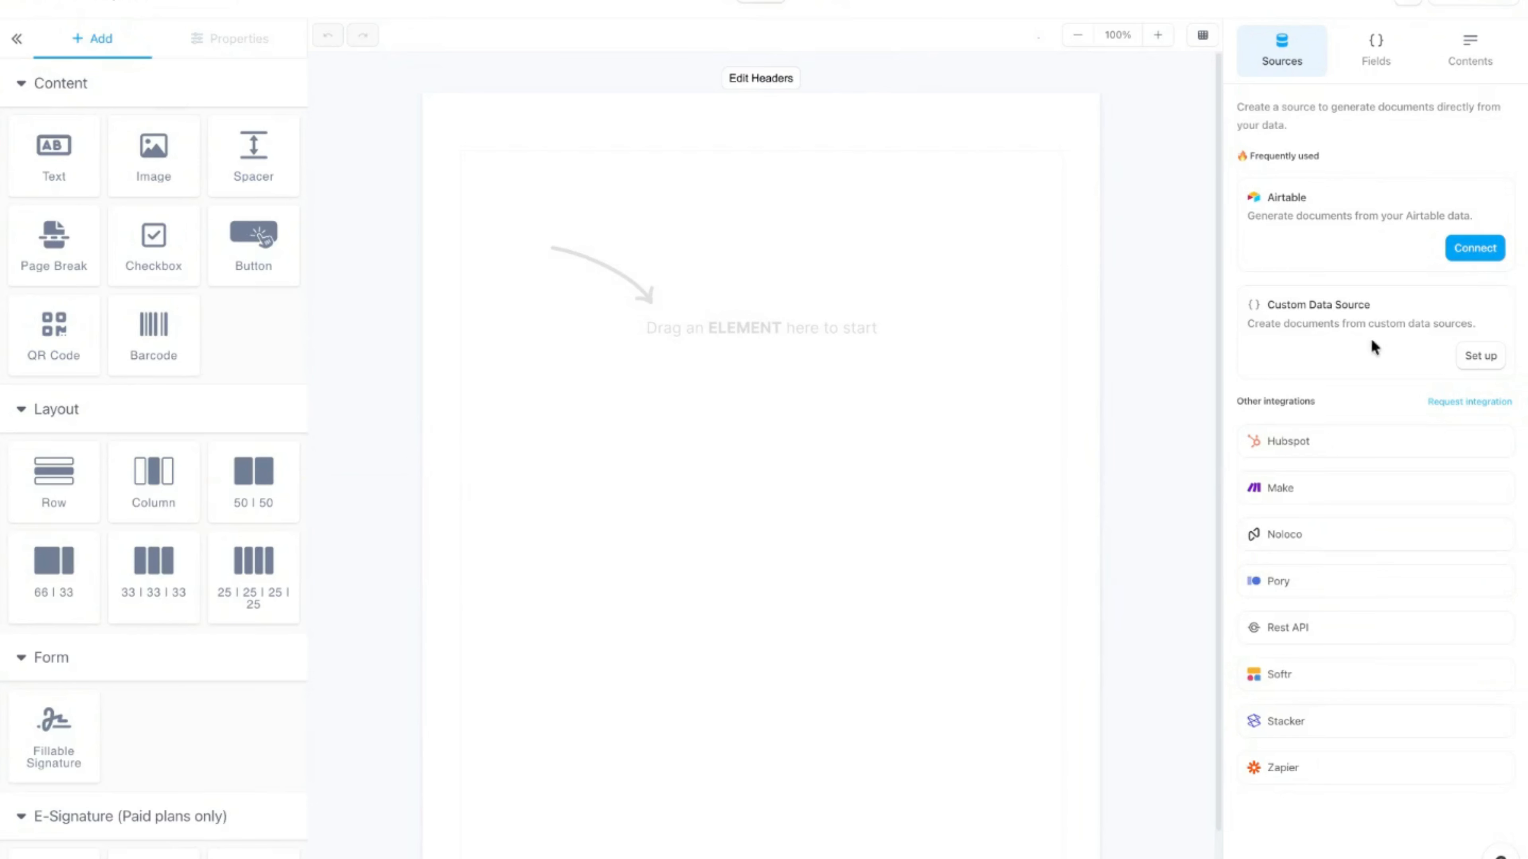
Step: Add a custom data source with a field renamed to image_url, and save it
left_click(1468, 358)
left_click(765, 293)
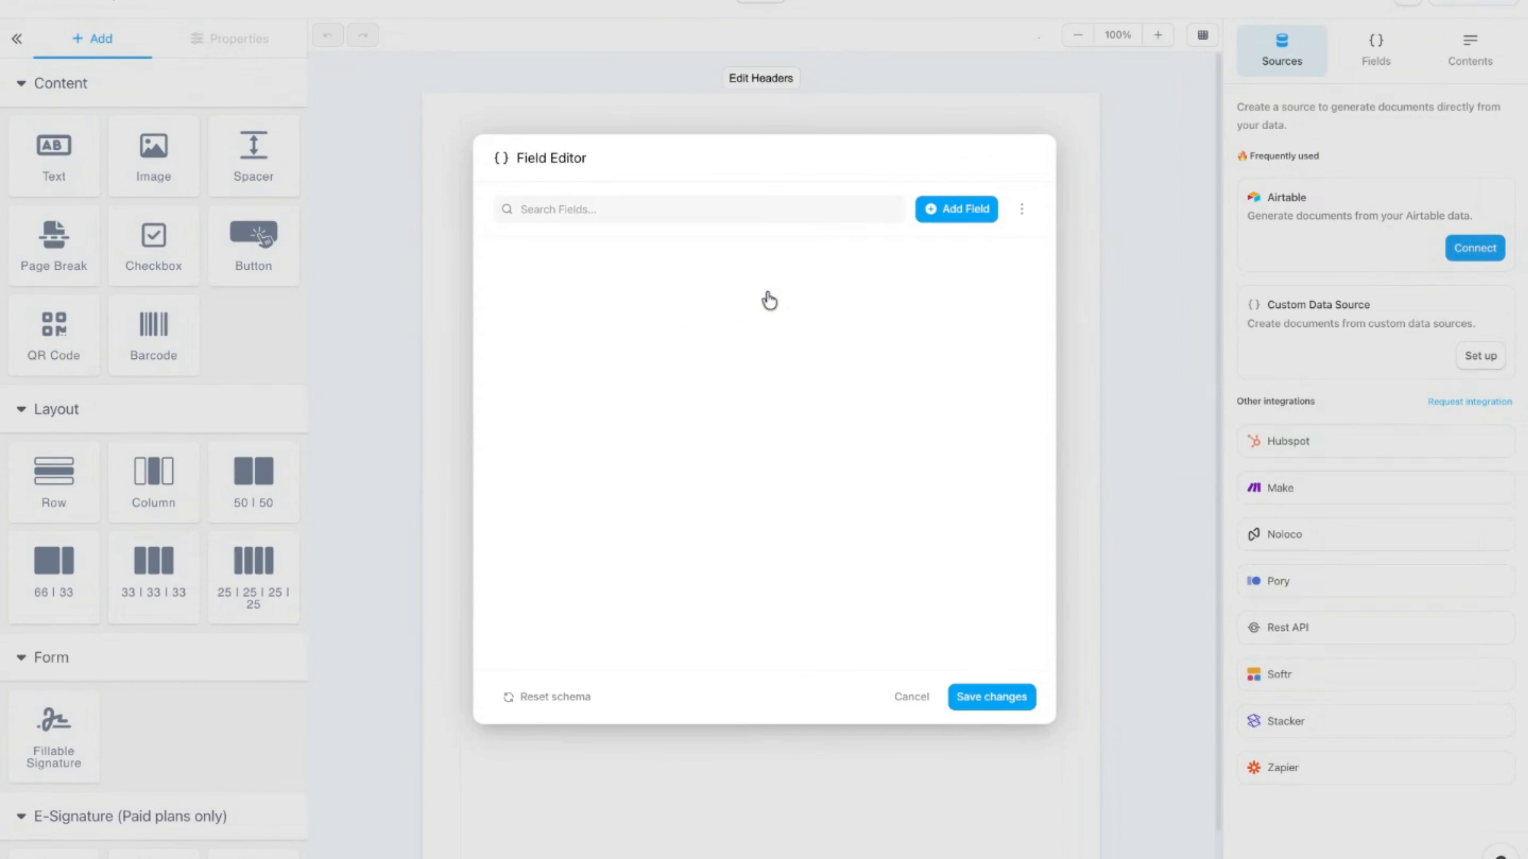
double_click(620, 272)
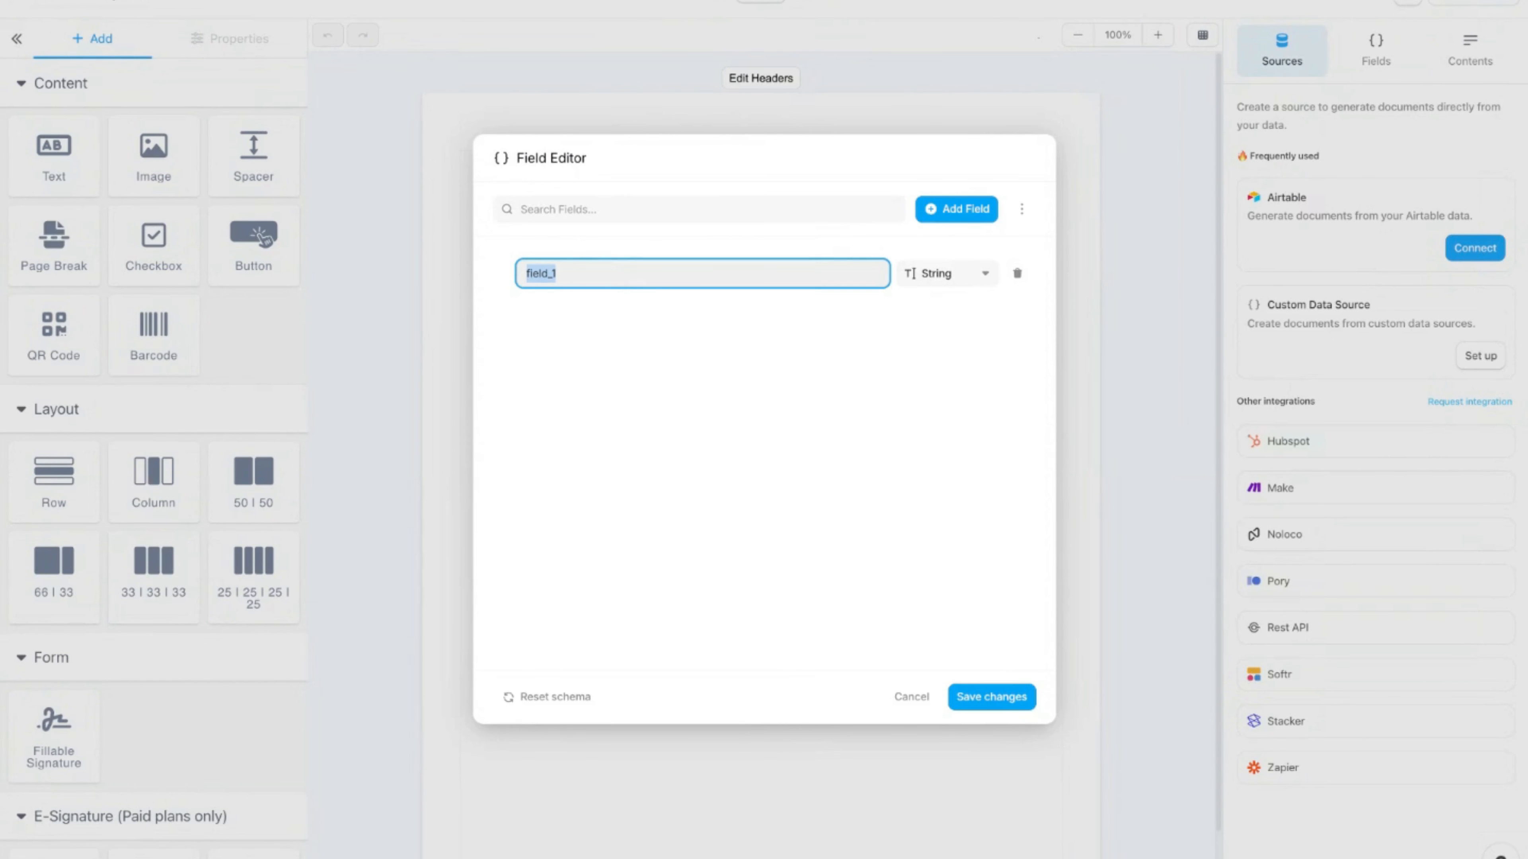
type("image_url")
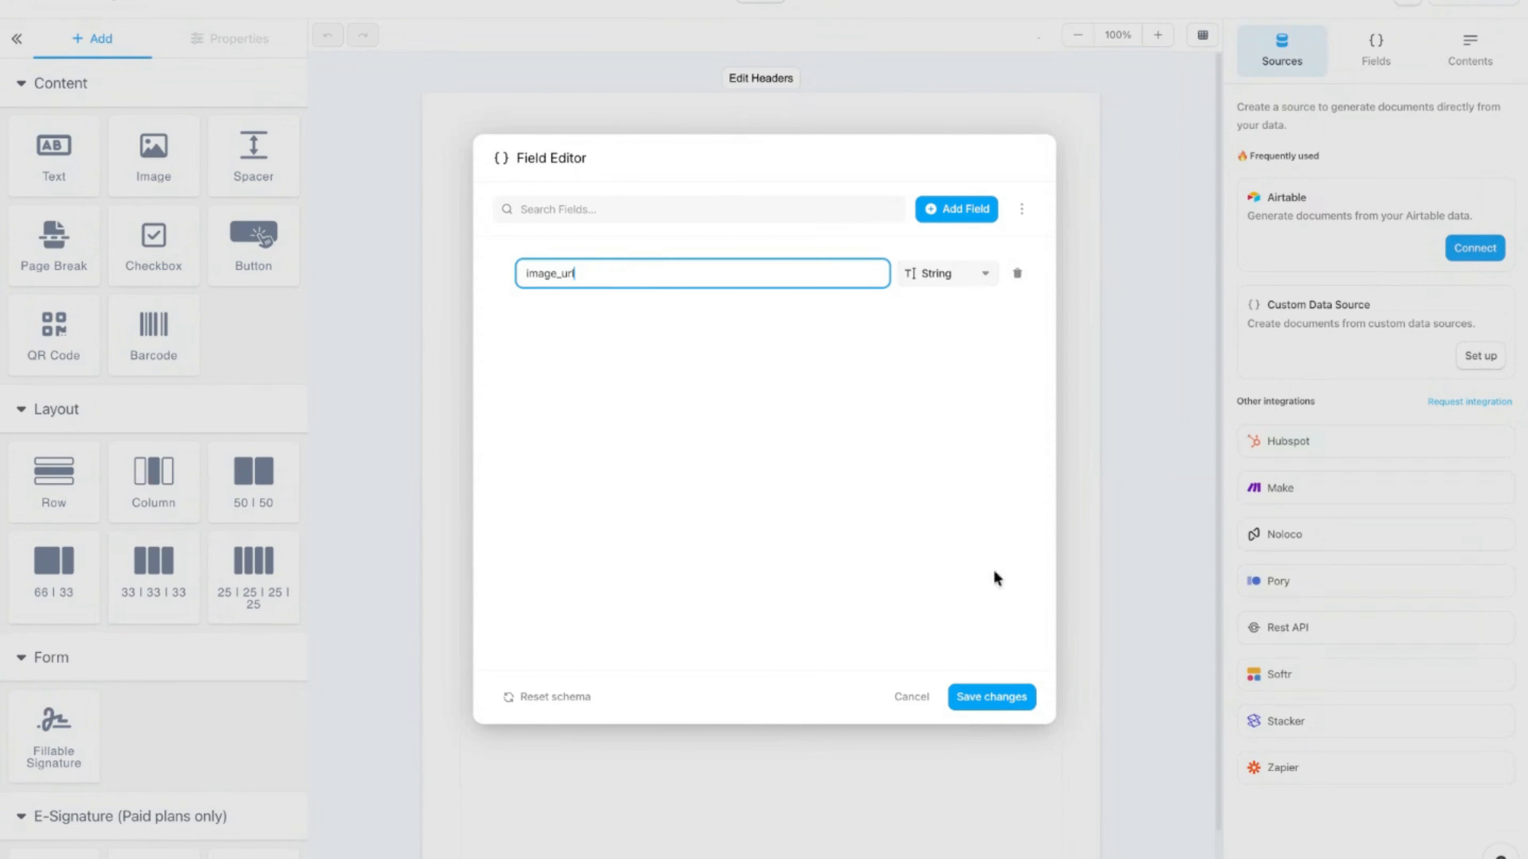
left_click(991, 697)
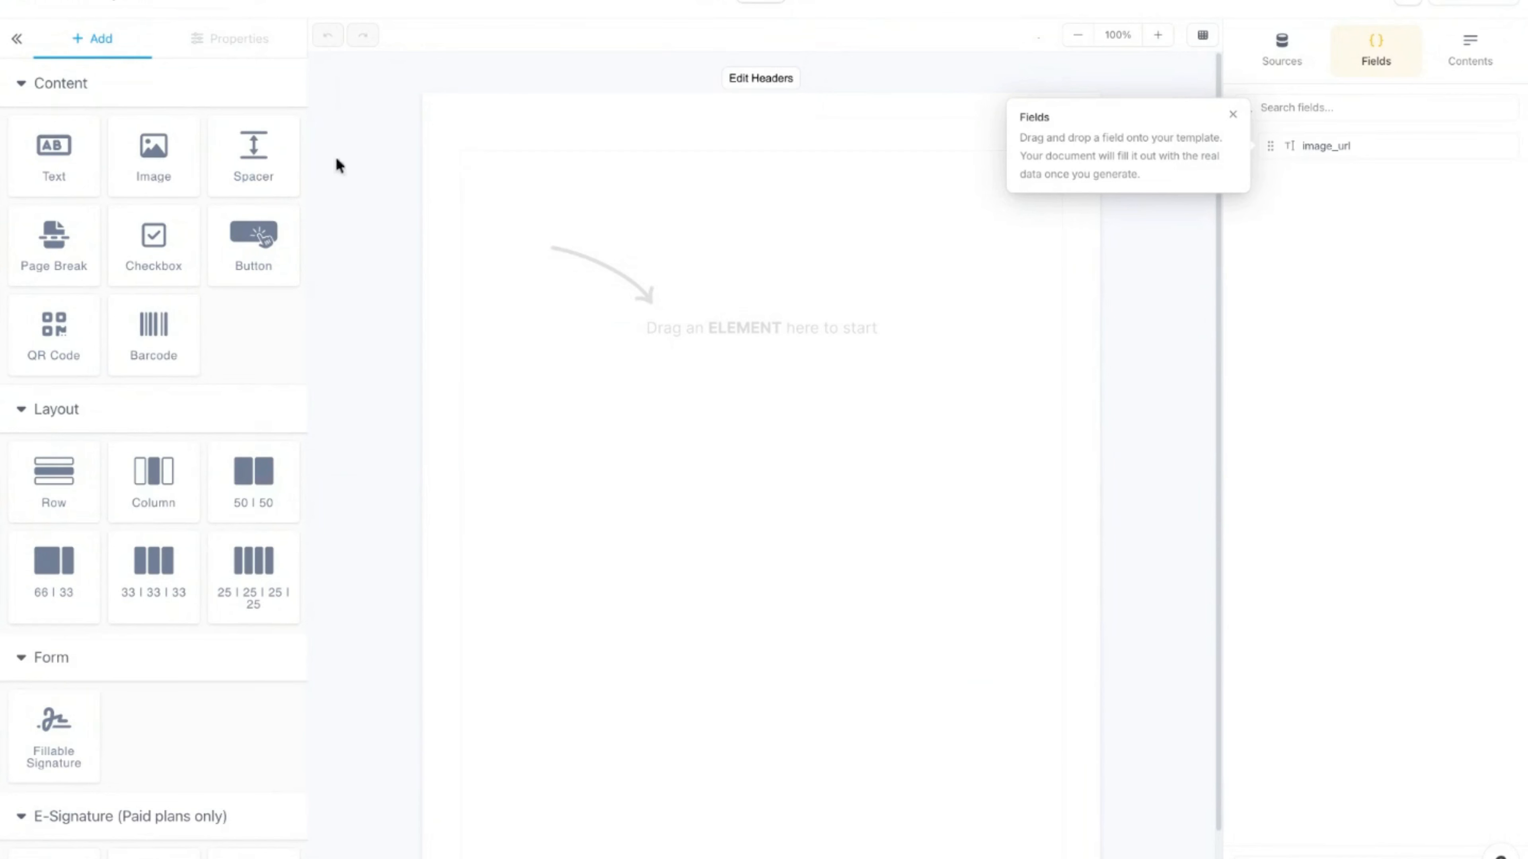
Step: Place a dynamic image at the top of the page bound to the image_url field
left_click_drag(173, 156, 625, 281)
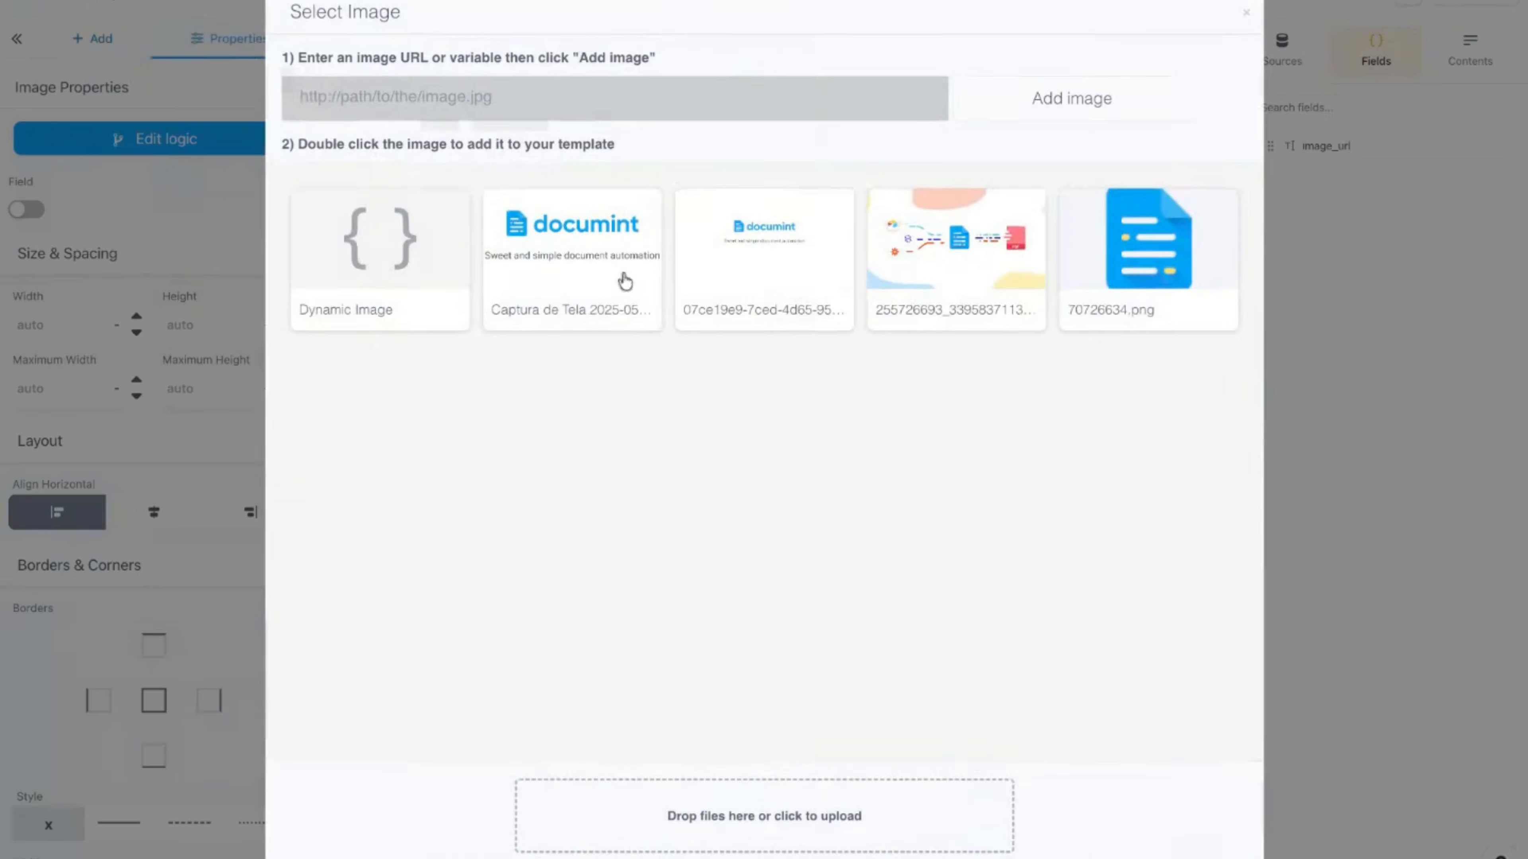
double_click(372, 283)
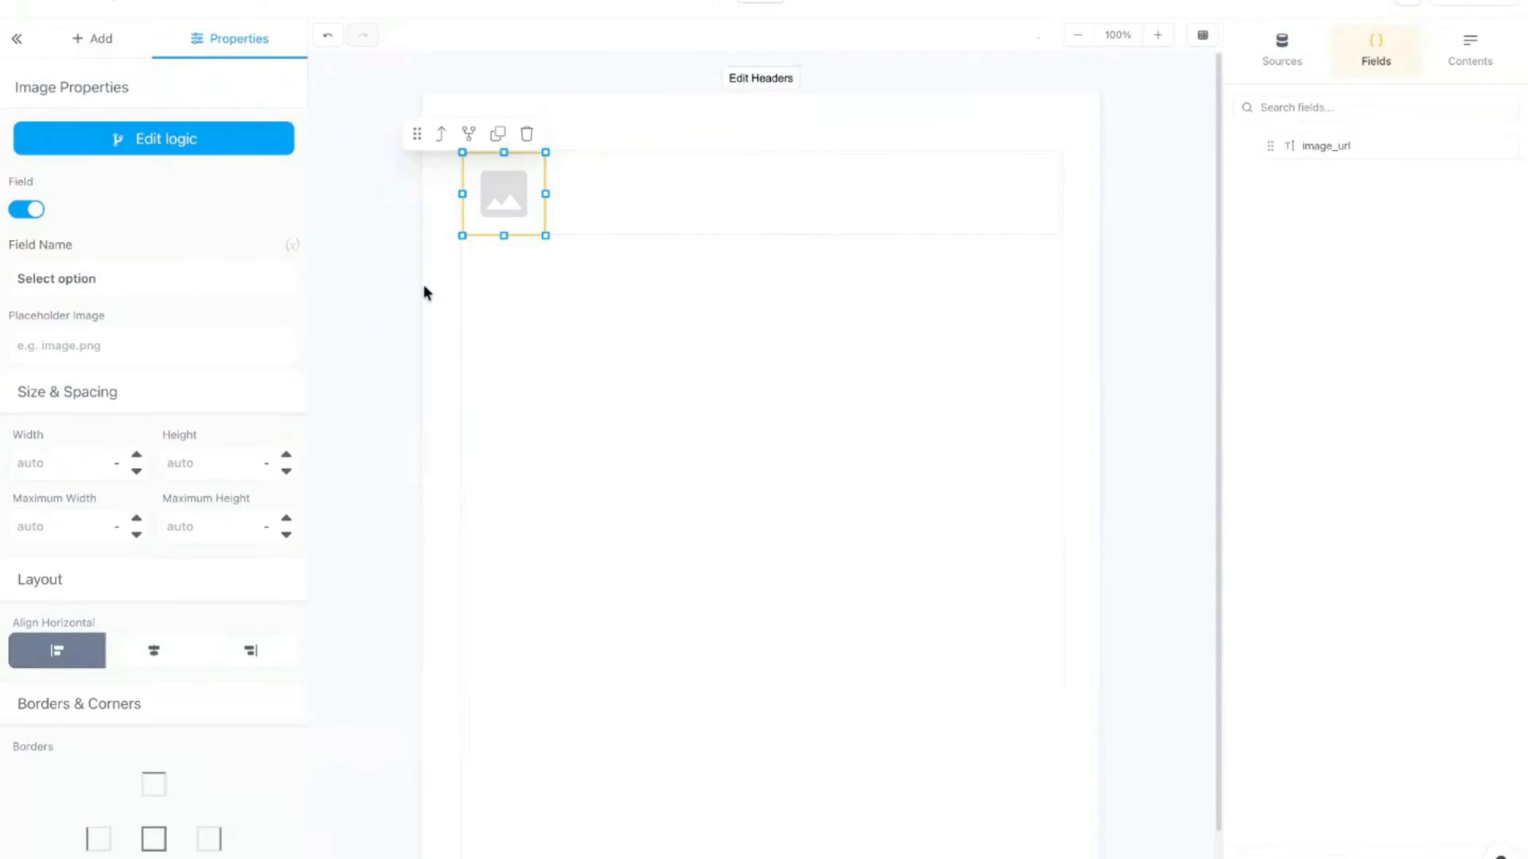
left_click(144, 295)
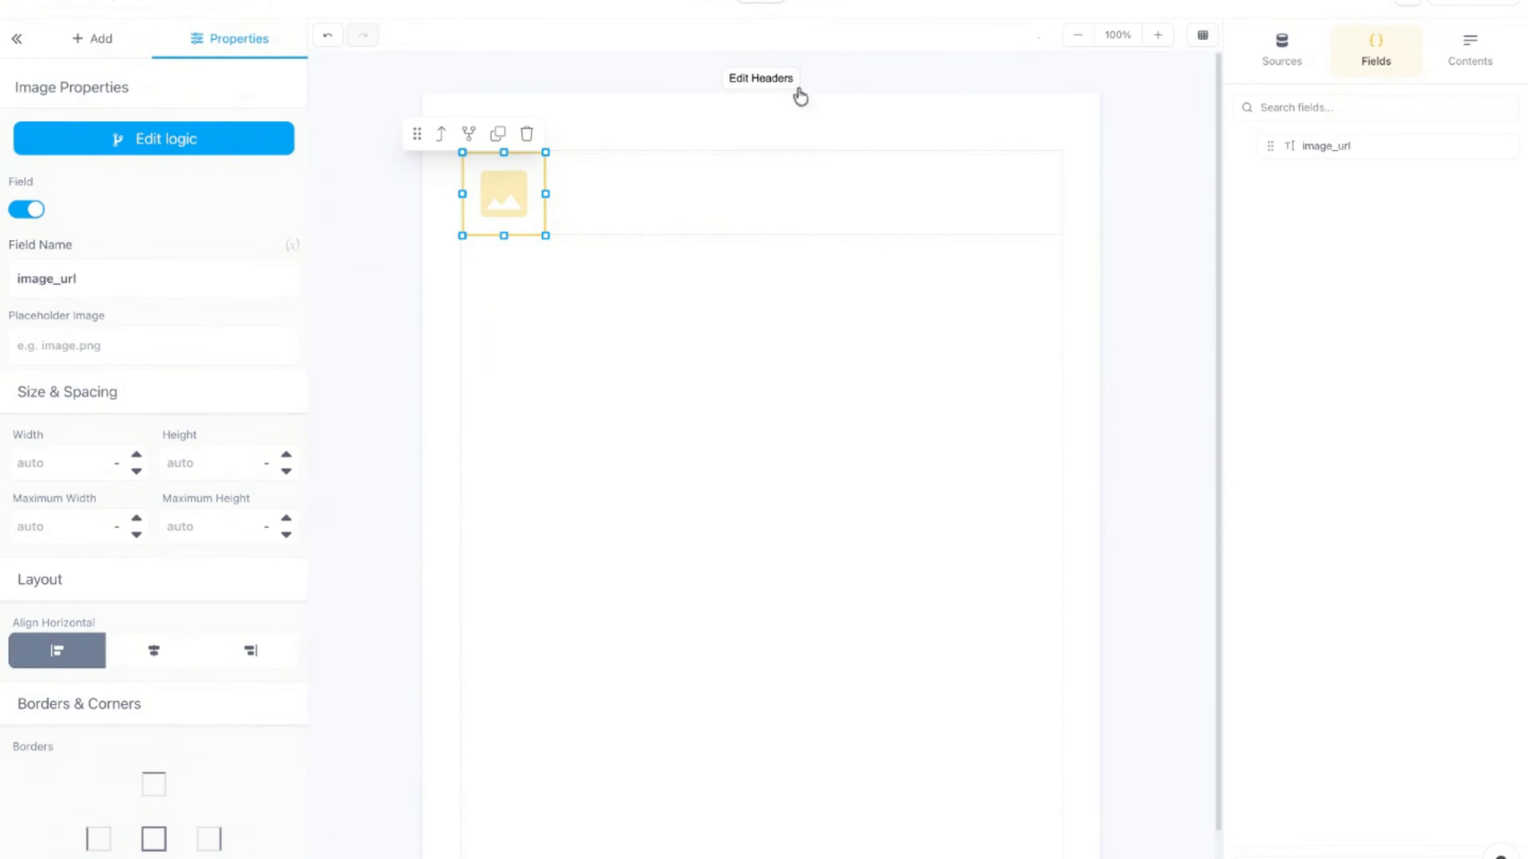
Step: Check the Test Data view for a test image url, then return to the editor
left_click(820, 5)
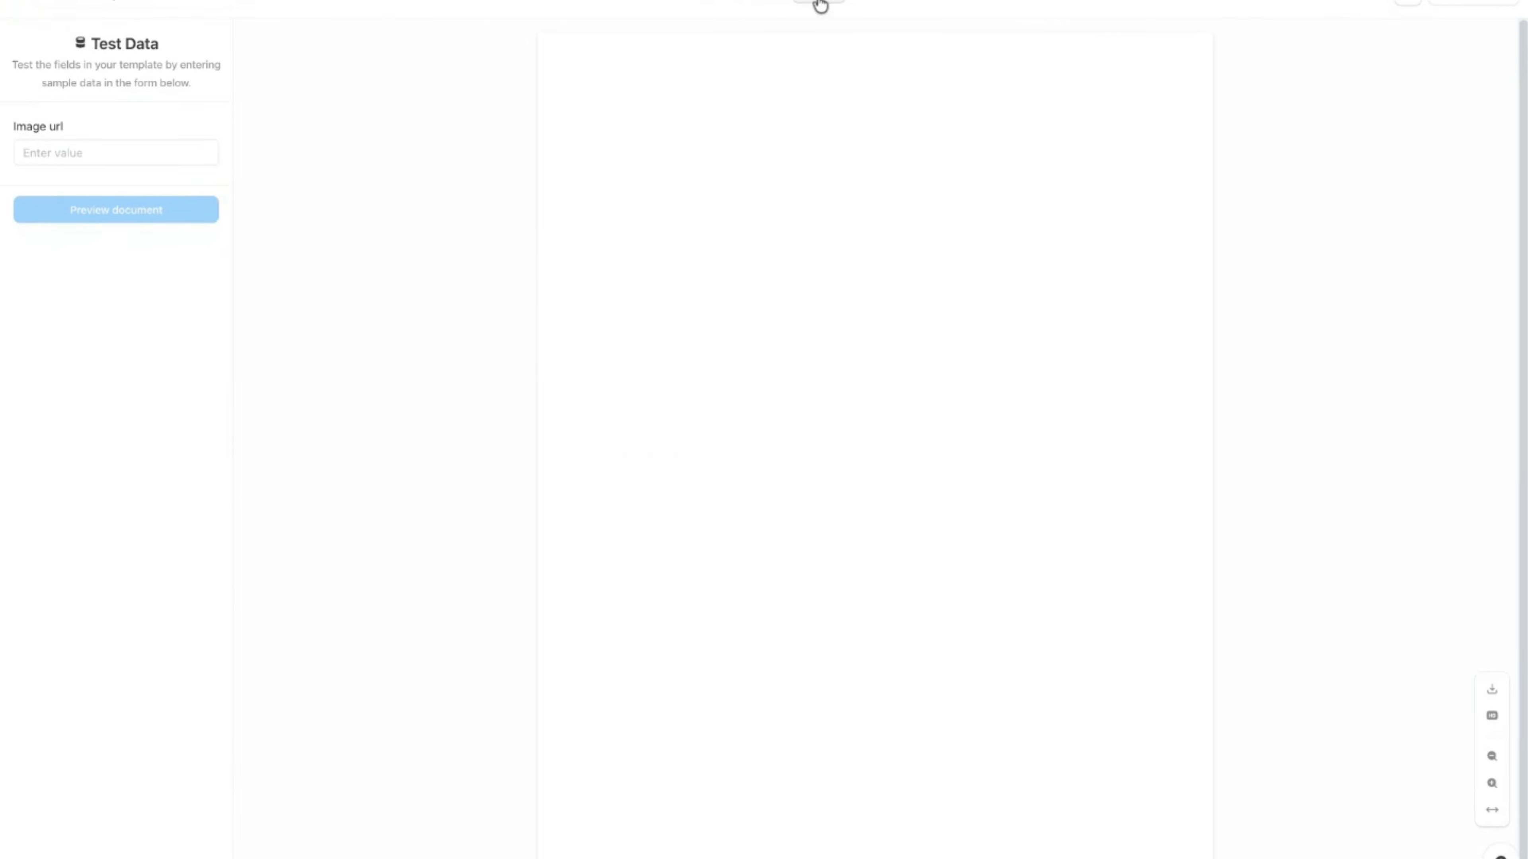
left_click(140, 150)
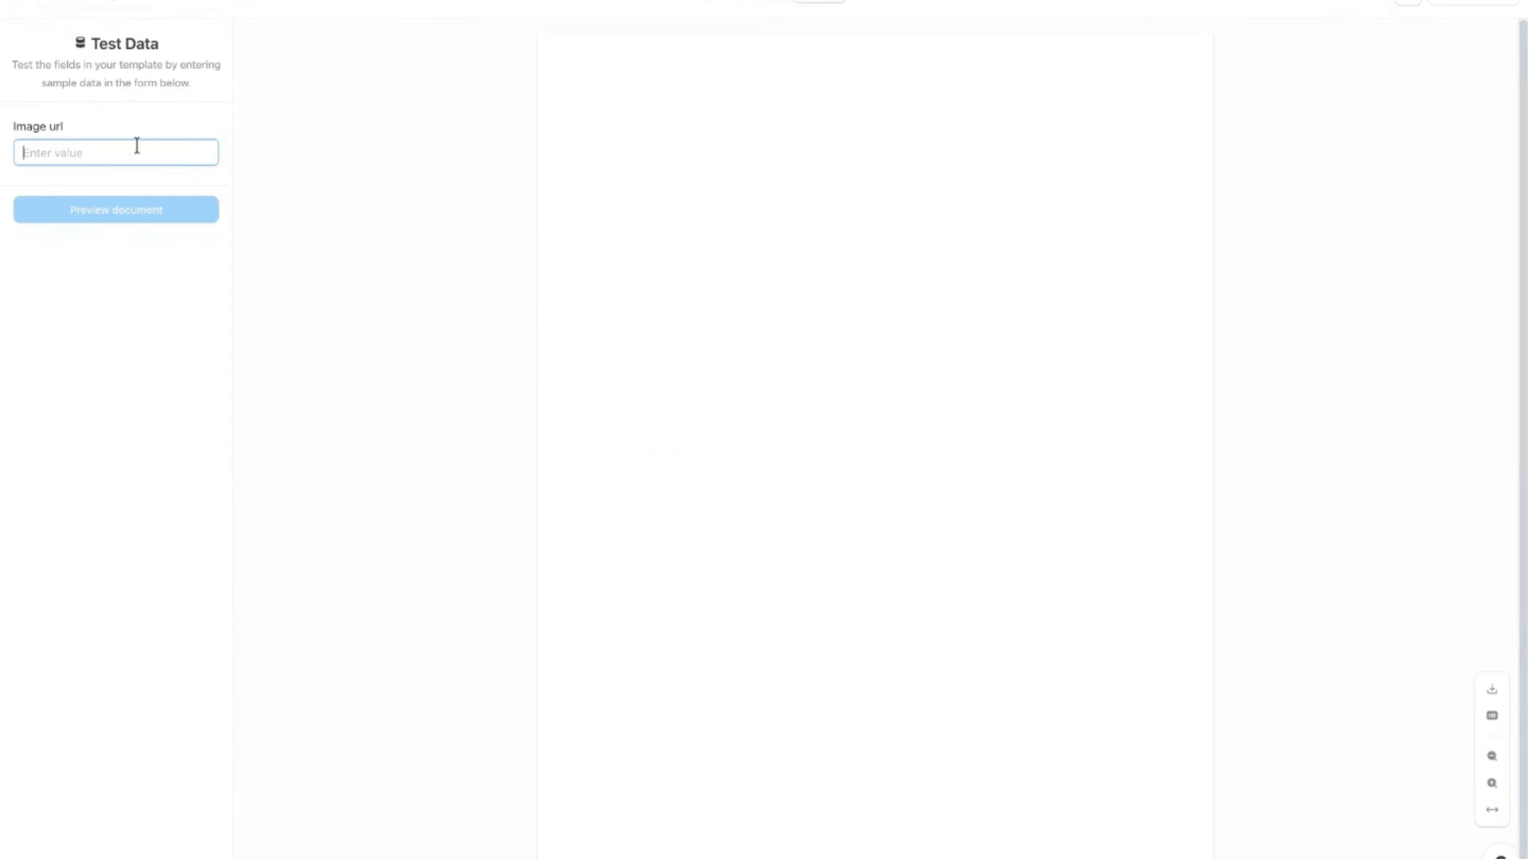
left_click(768, 8)
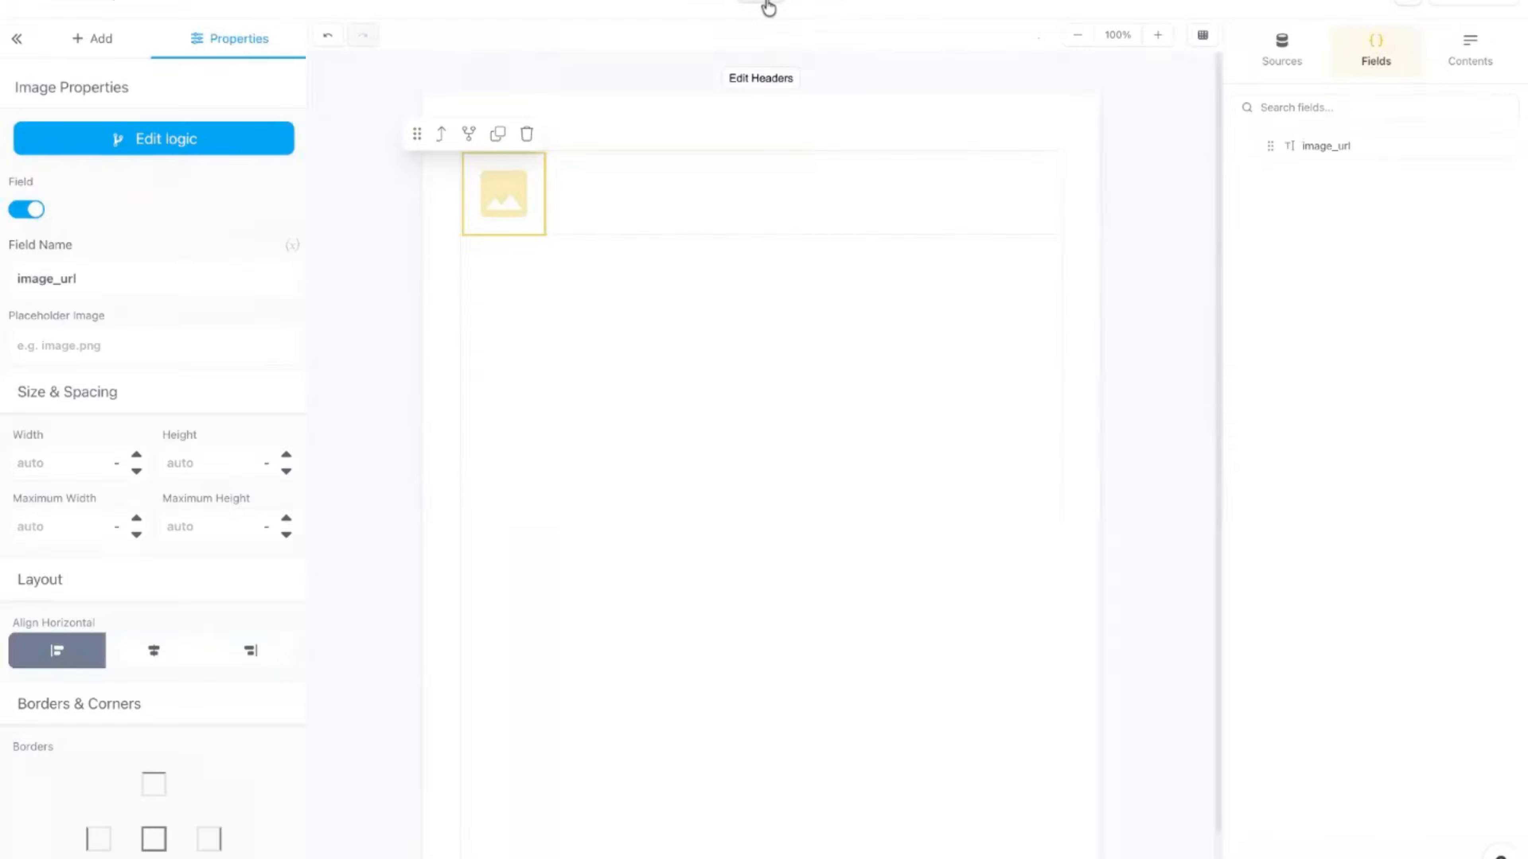
left_click(934, 184)
Step: Delete the row holding the image and remove the custom data source
left_click(954, 137)
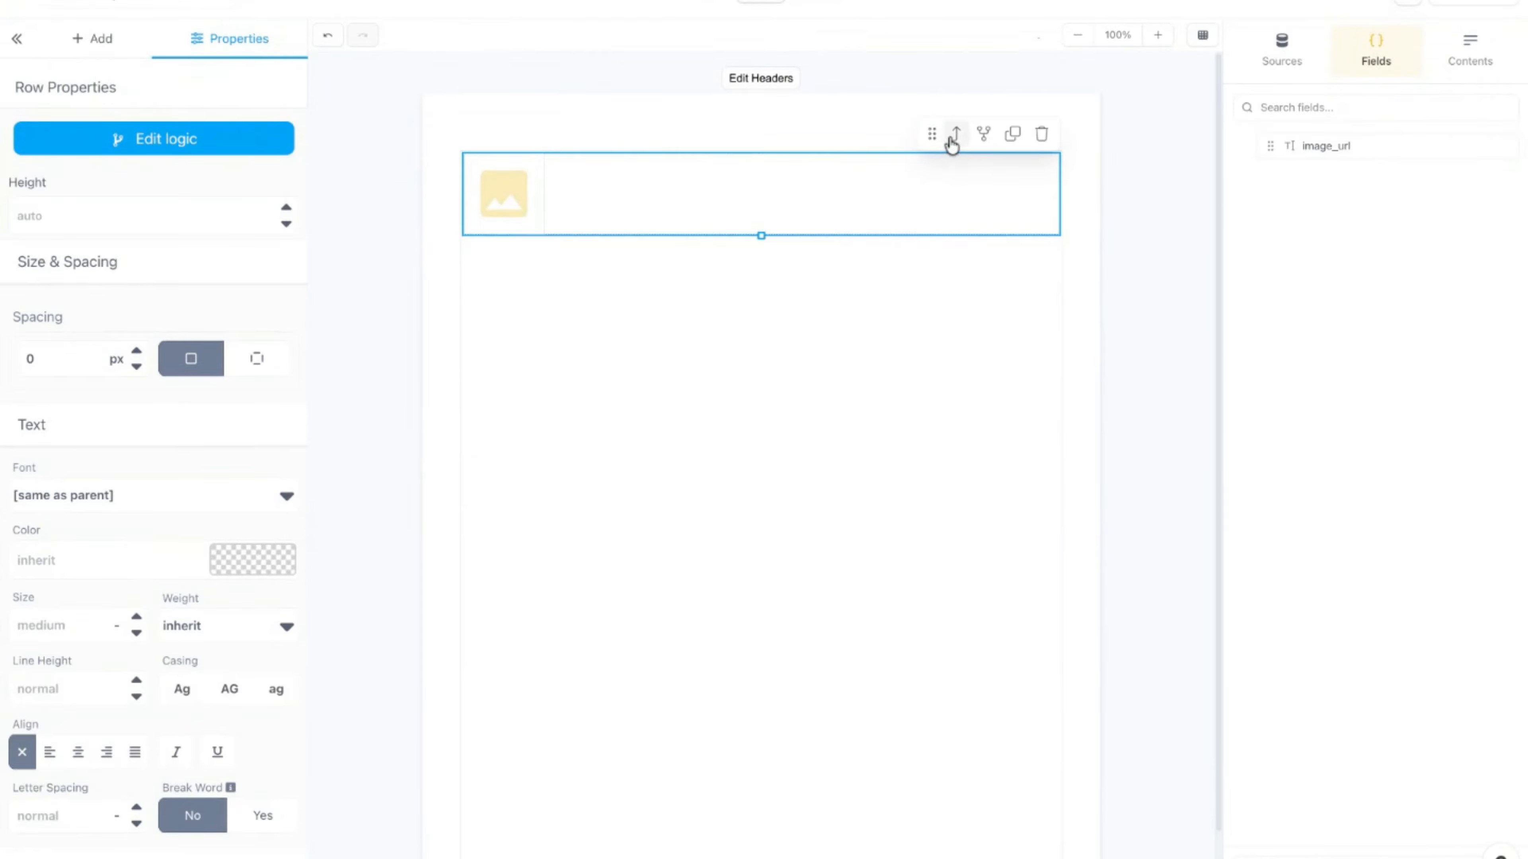
left_click(1044, 138)
left_click(1289, 52)
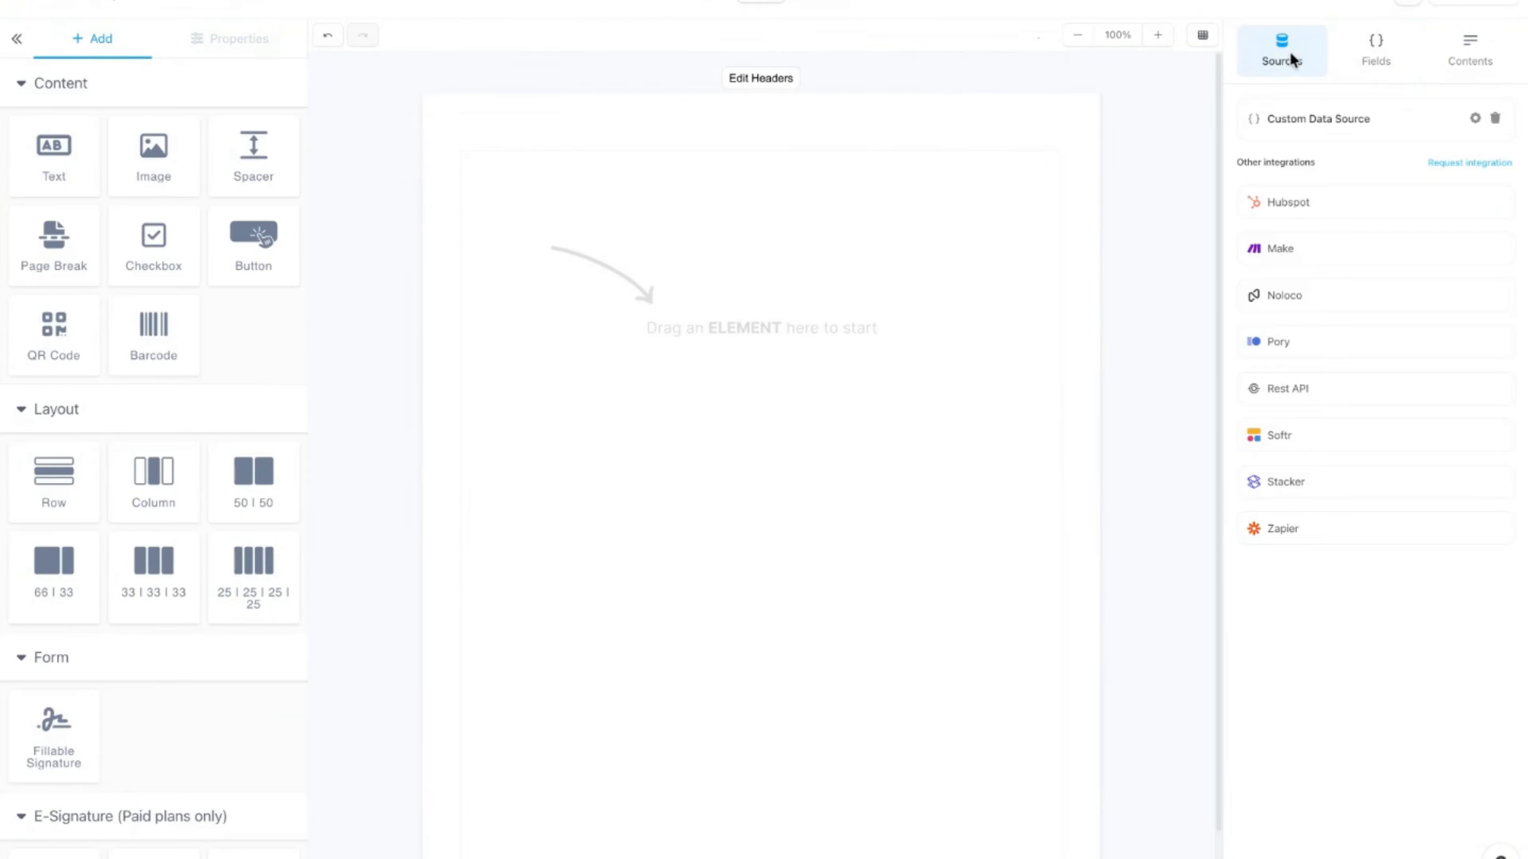
left_click(1494, 119)
left_click(885, 485)
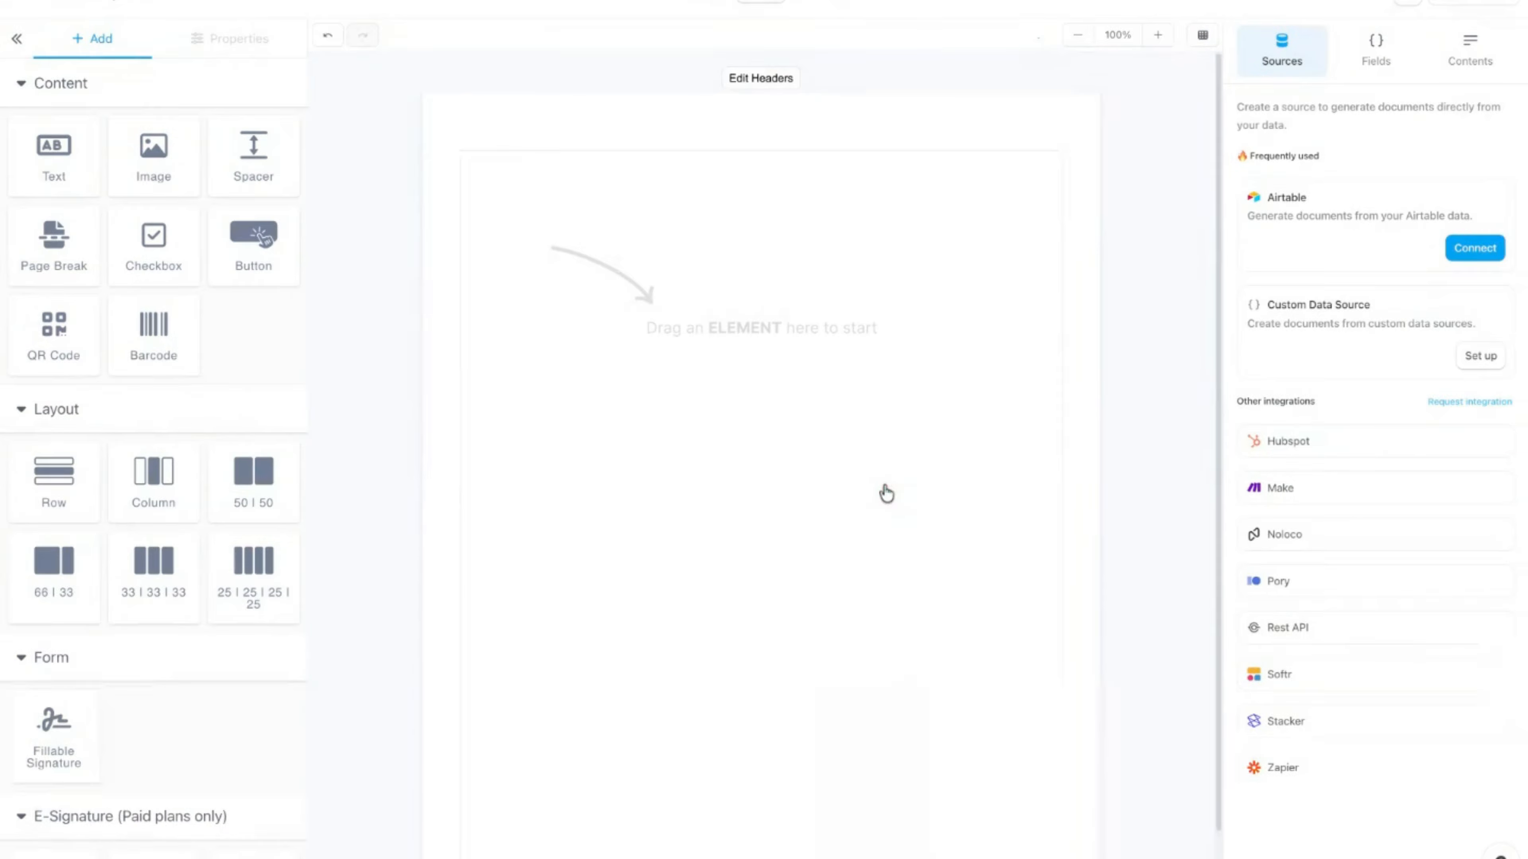
Step: Connect the Airtable account, choosing Test Base and Table 1
left_click(1462, 249)
left_click(864, 373)
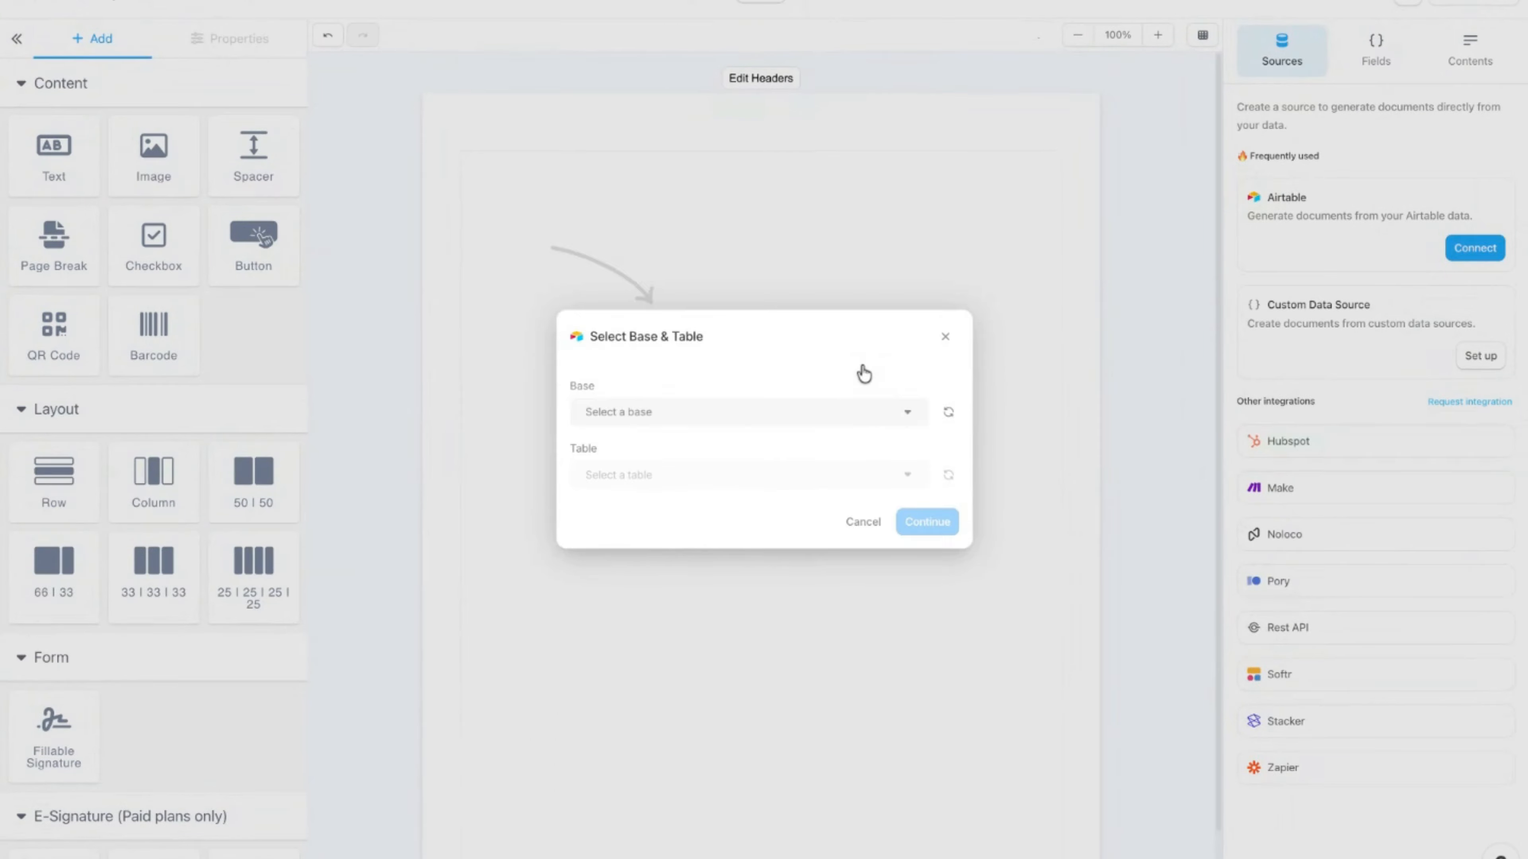
left_click(859, 416)
left_click(681, 570)
left_click(792, 462)
left_click(661, 519)
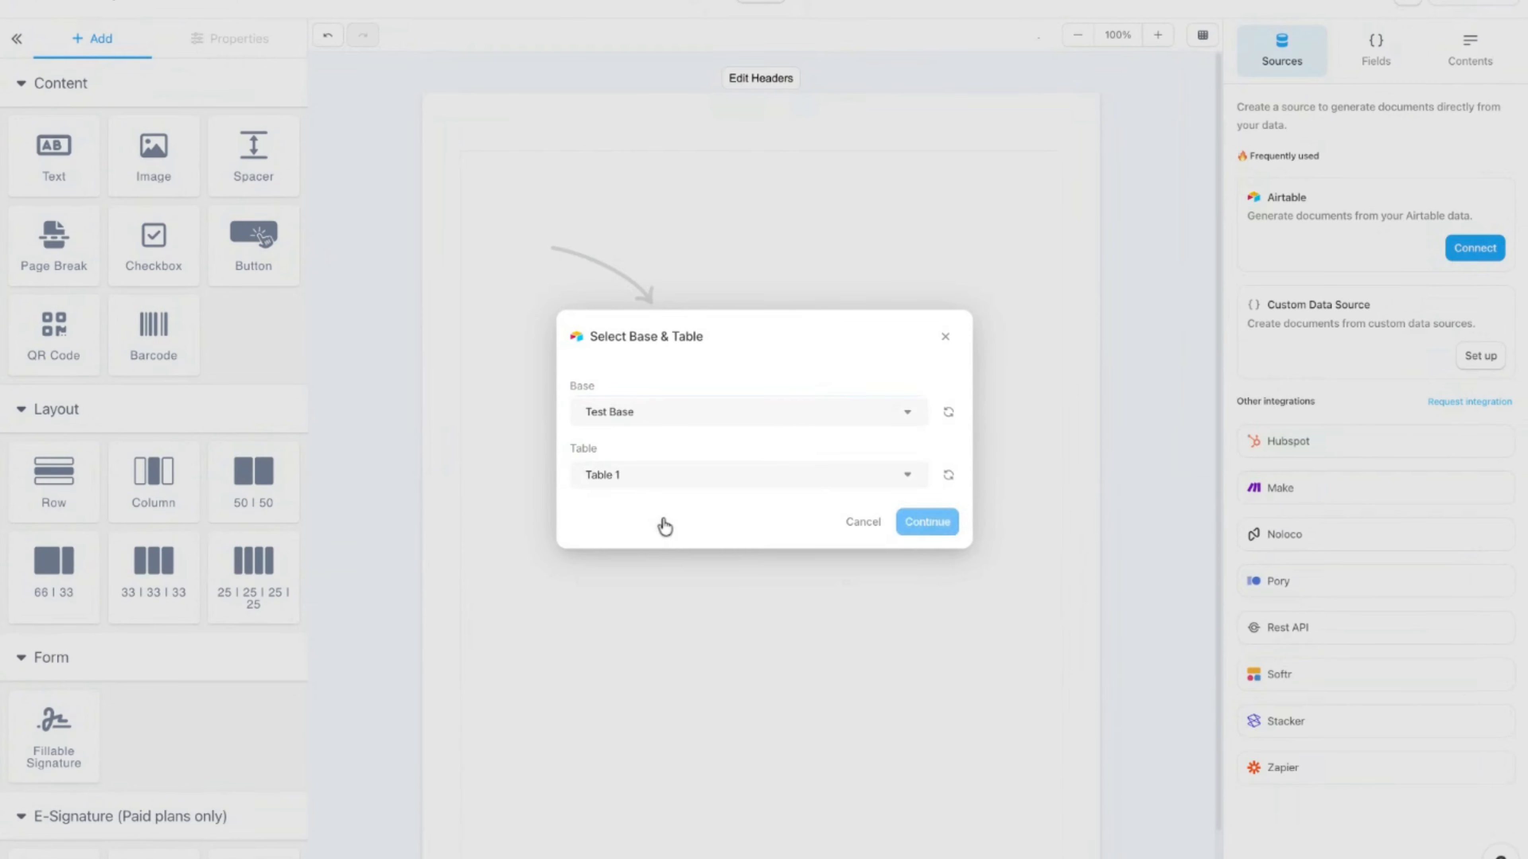
left_click(914, 524)
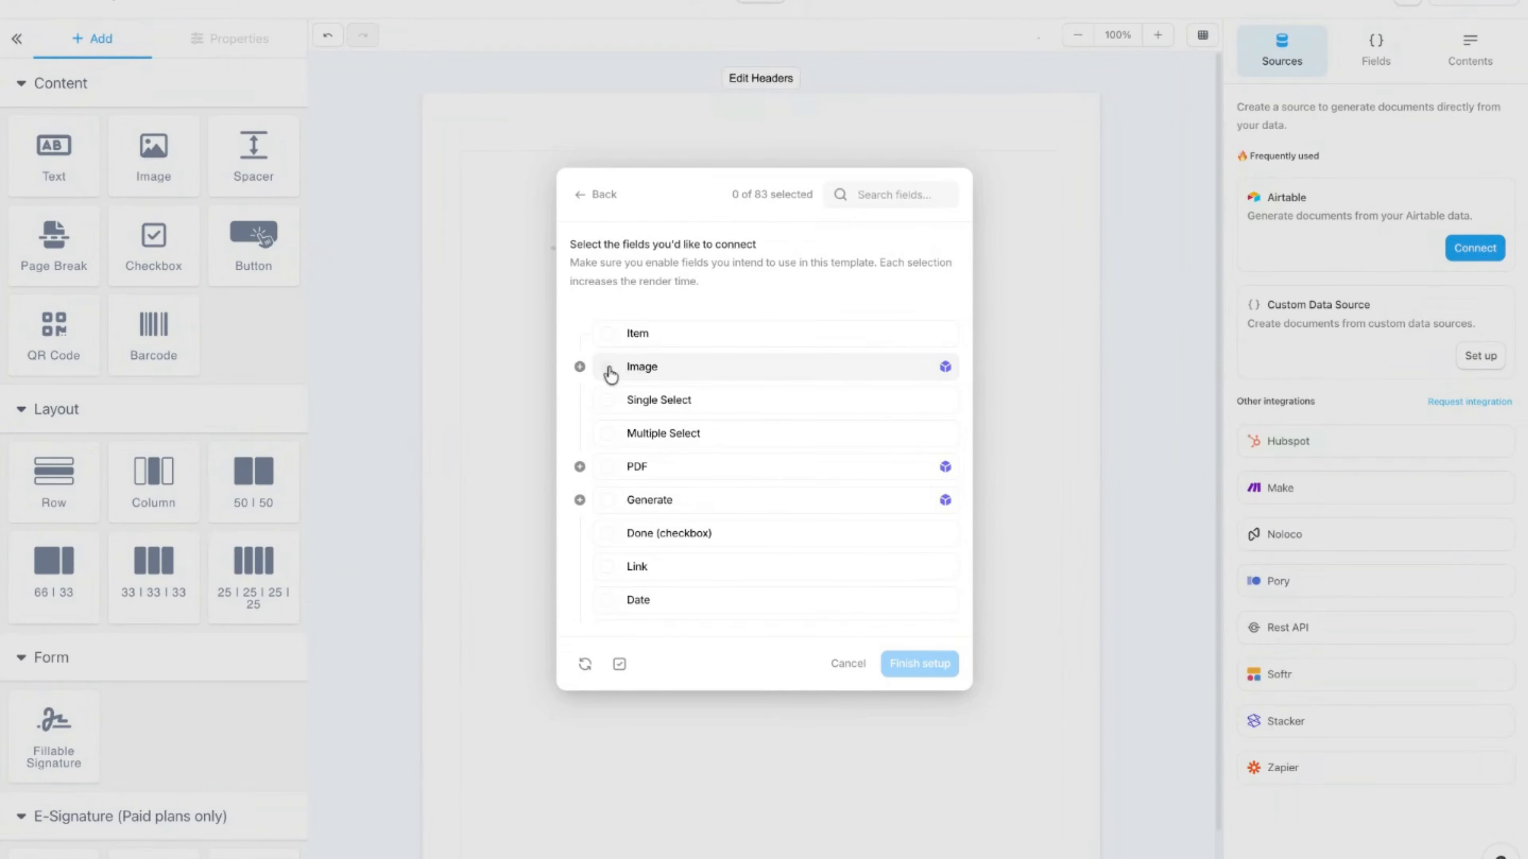
Step: Include the Image field in the connection and finish the Airtable setup
scroll(702, 391, "down", 3)
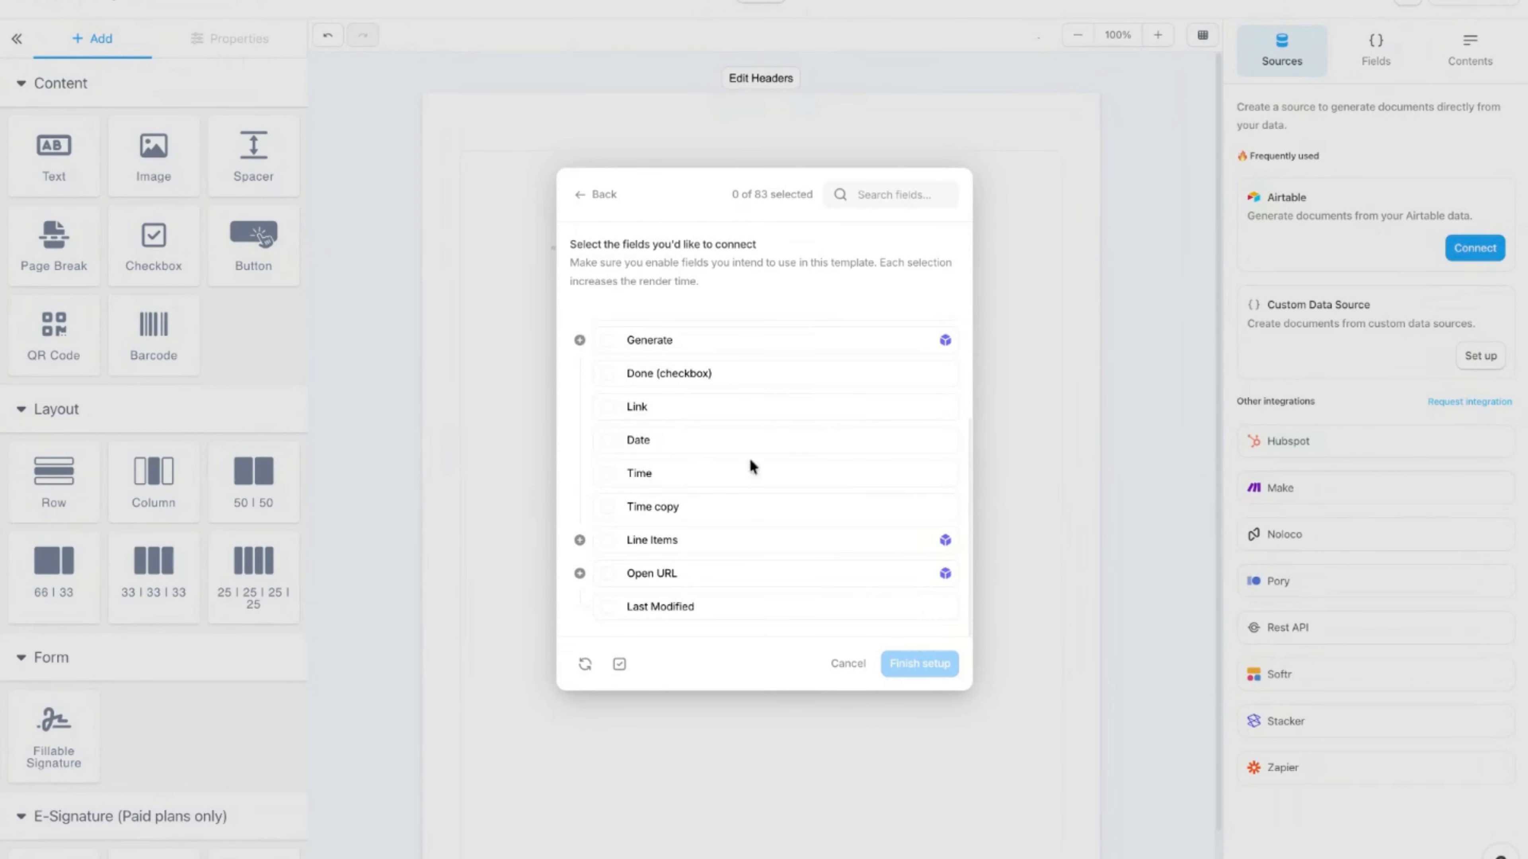
scroll(751, 465, "up", 3)
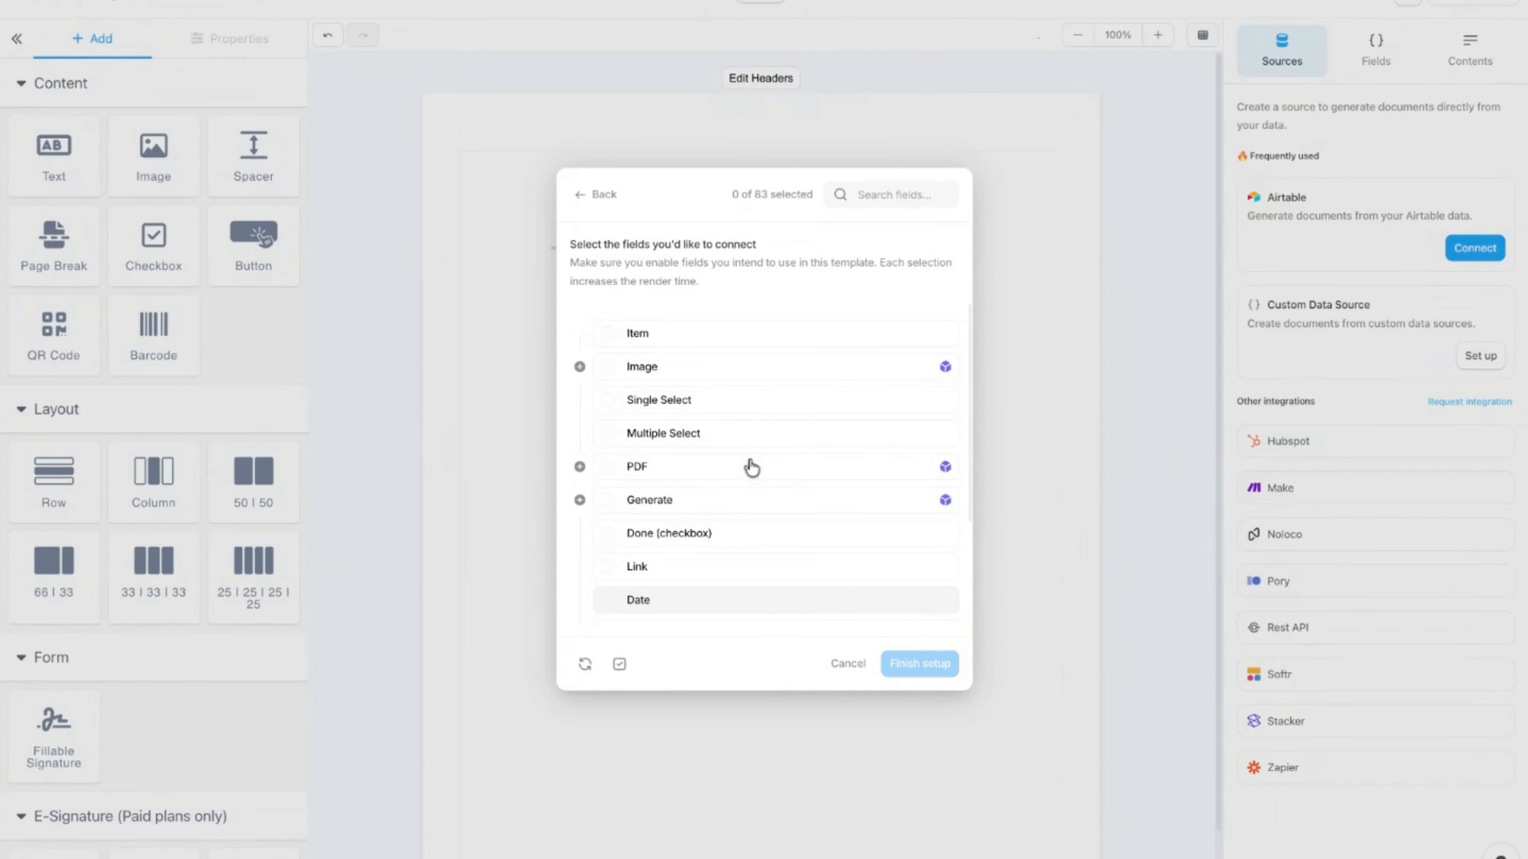
left_click(579, 368)
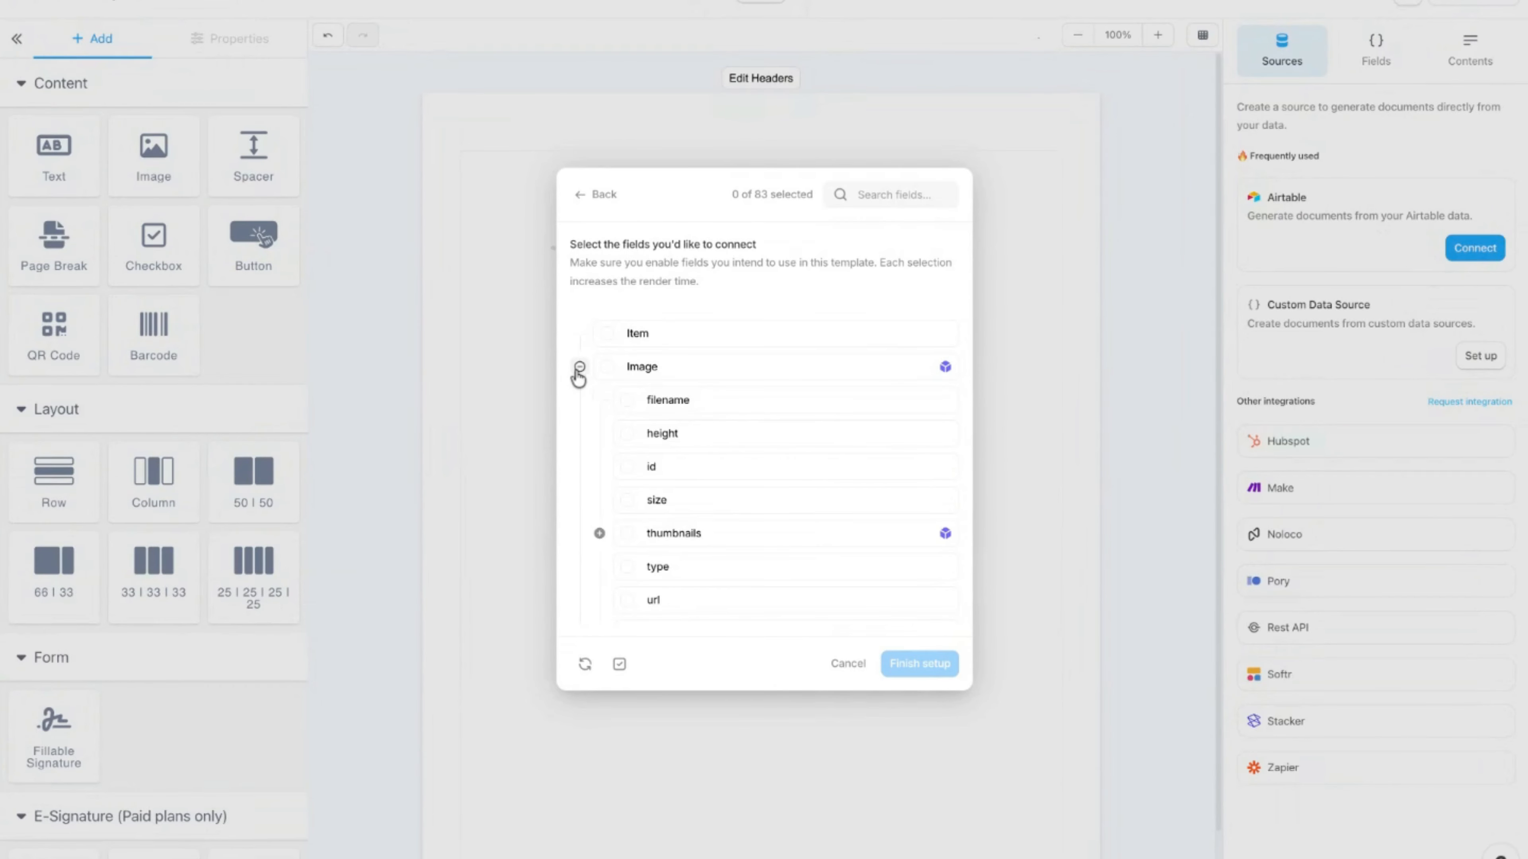
left_click(580, 368)
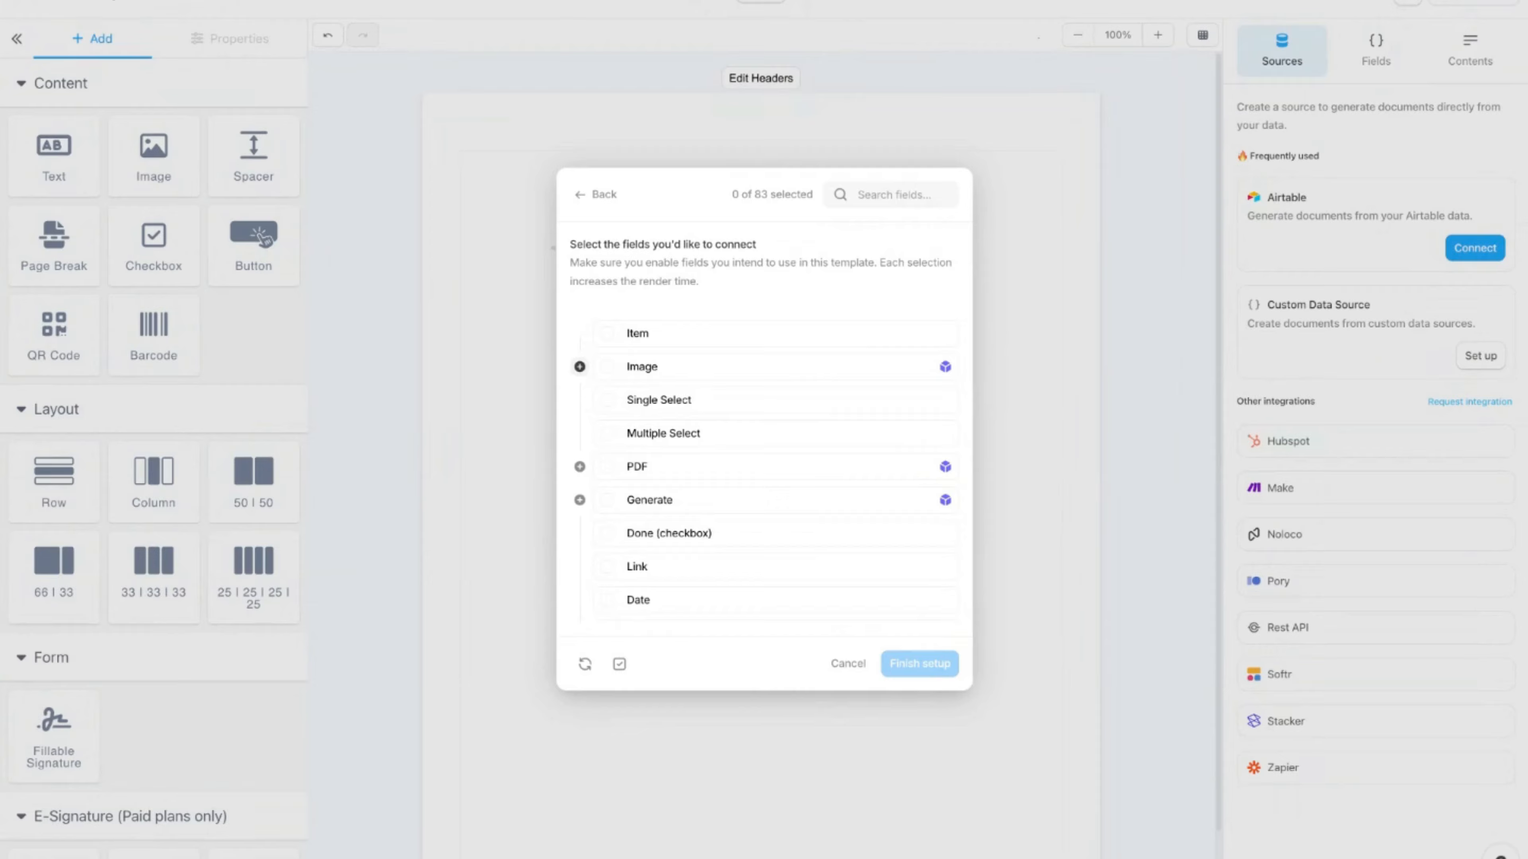
left_click(605, 369)
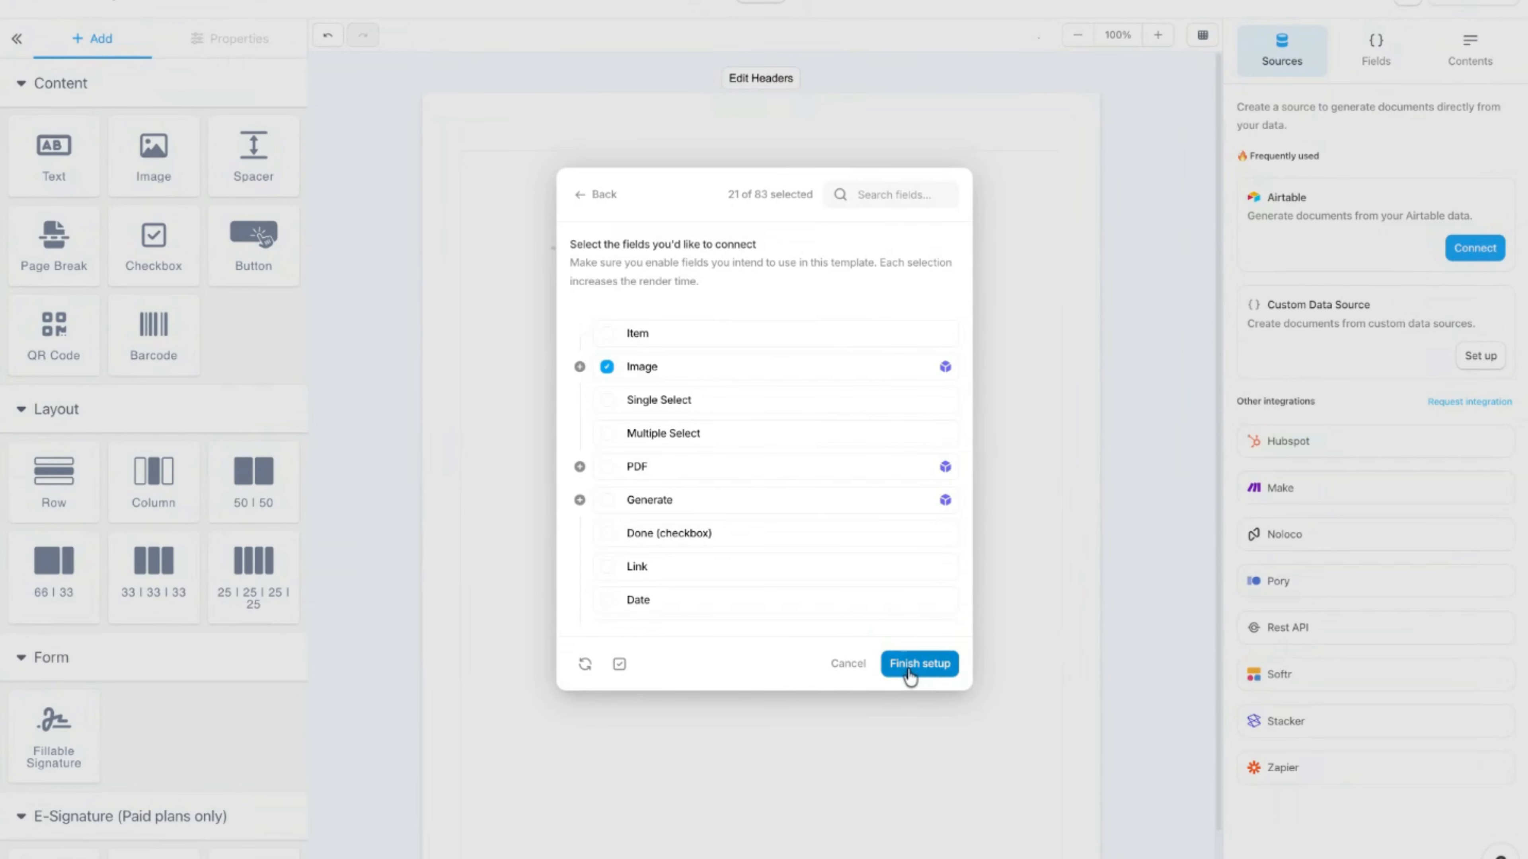
left_click(910, 674)
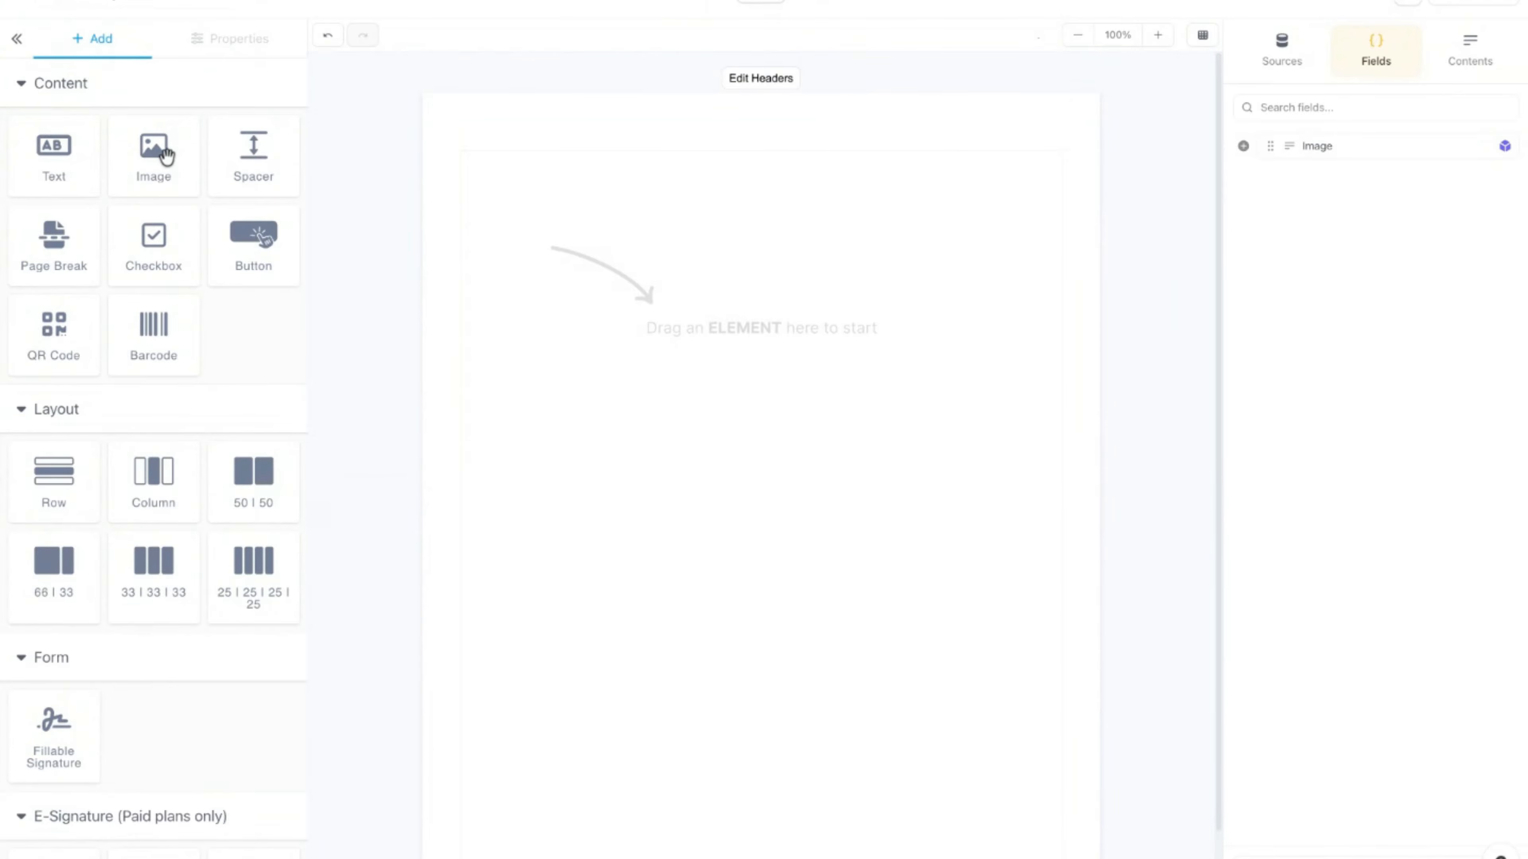
Step: Add a dynamic image bound to Image.url at the top and switch to the Airtable test preview
left_click_drag(168, 161, 559, 268)
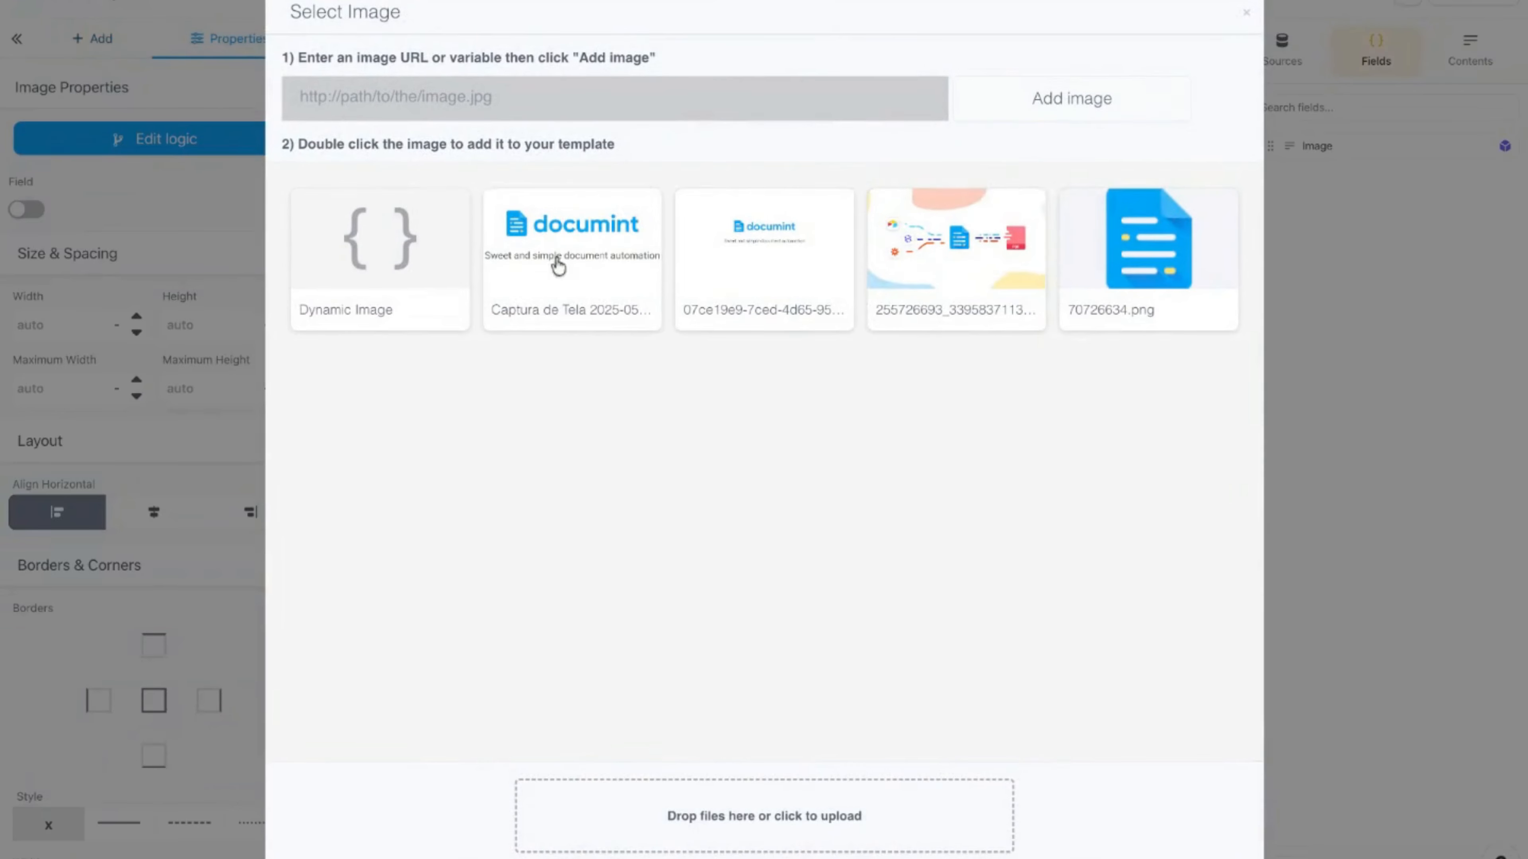
double_click(364, 271)
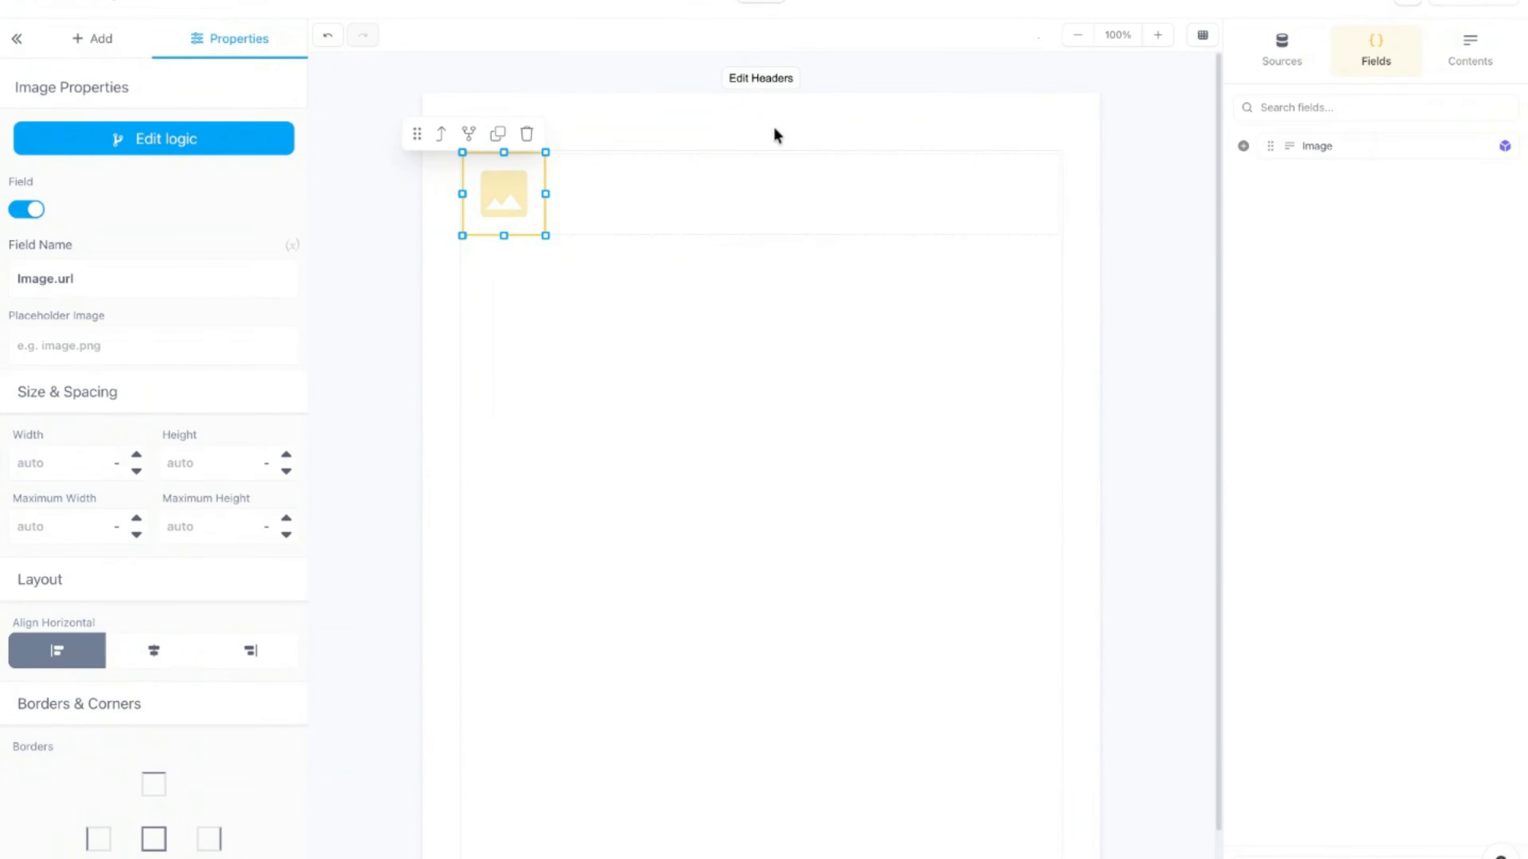
left_click(811, 8)
Step: Preview the document with the Item 1 record, then with Item 2
left_click(158, 232)
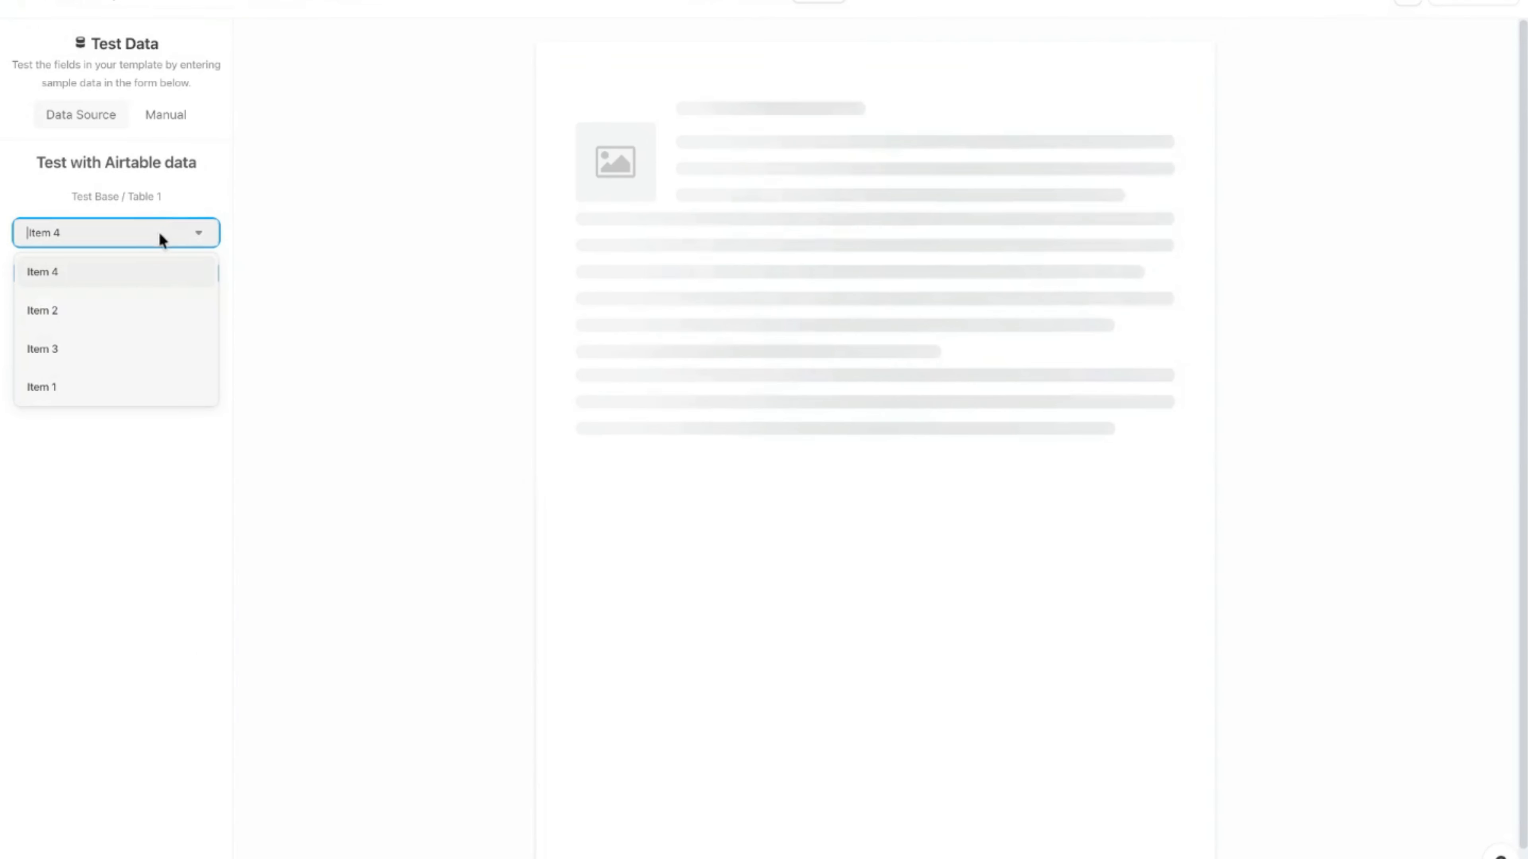
left_click(109, 386)
left_click(134, 292)
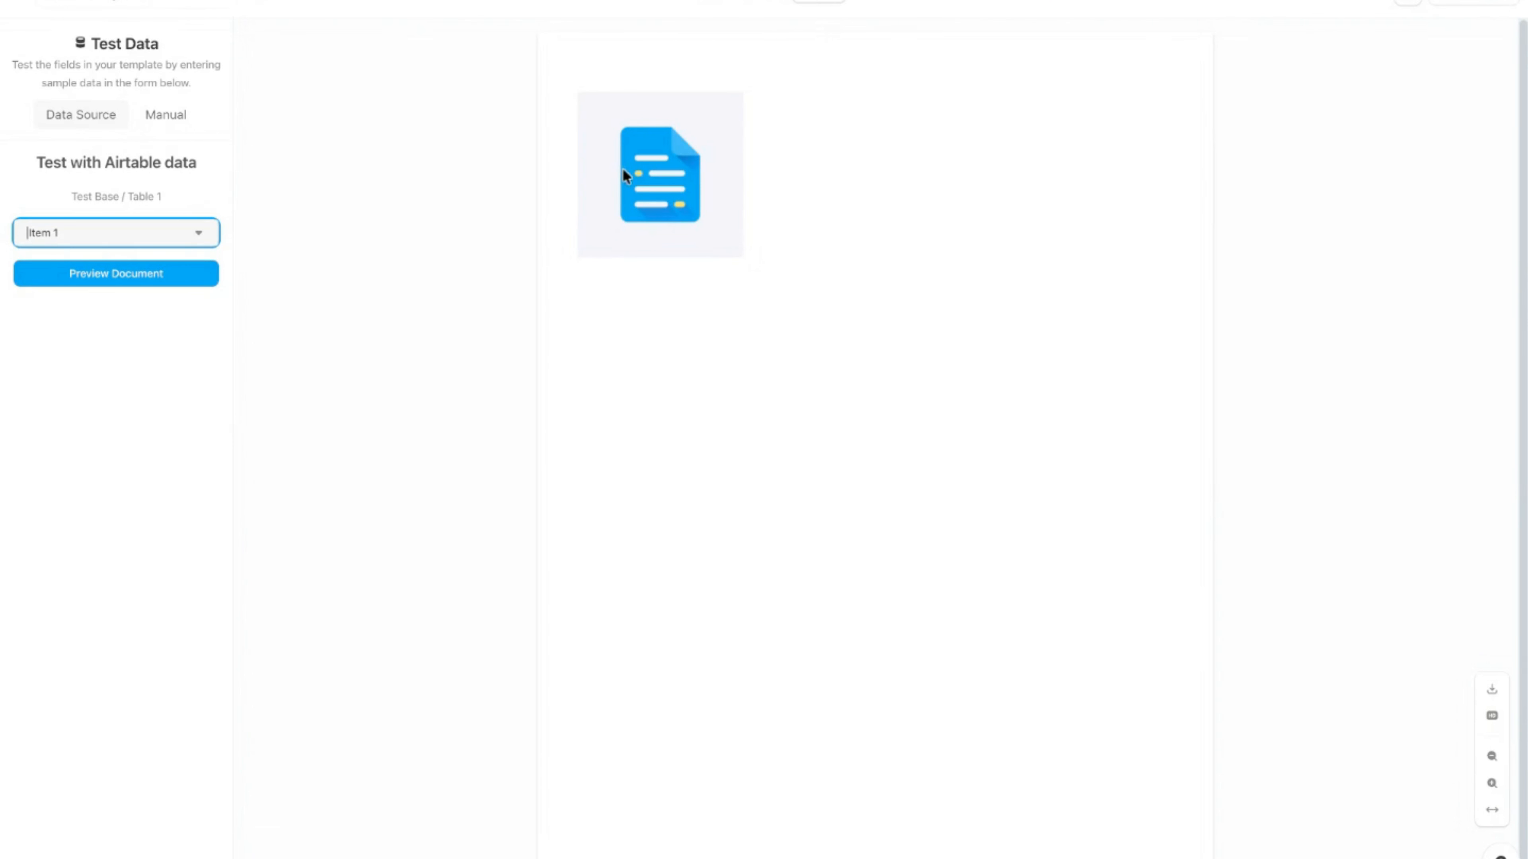
left_click(207, 235)
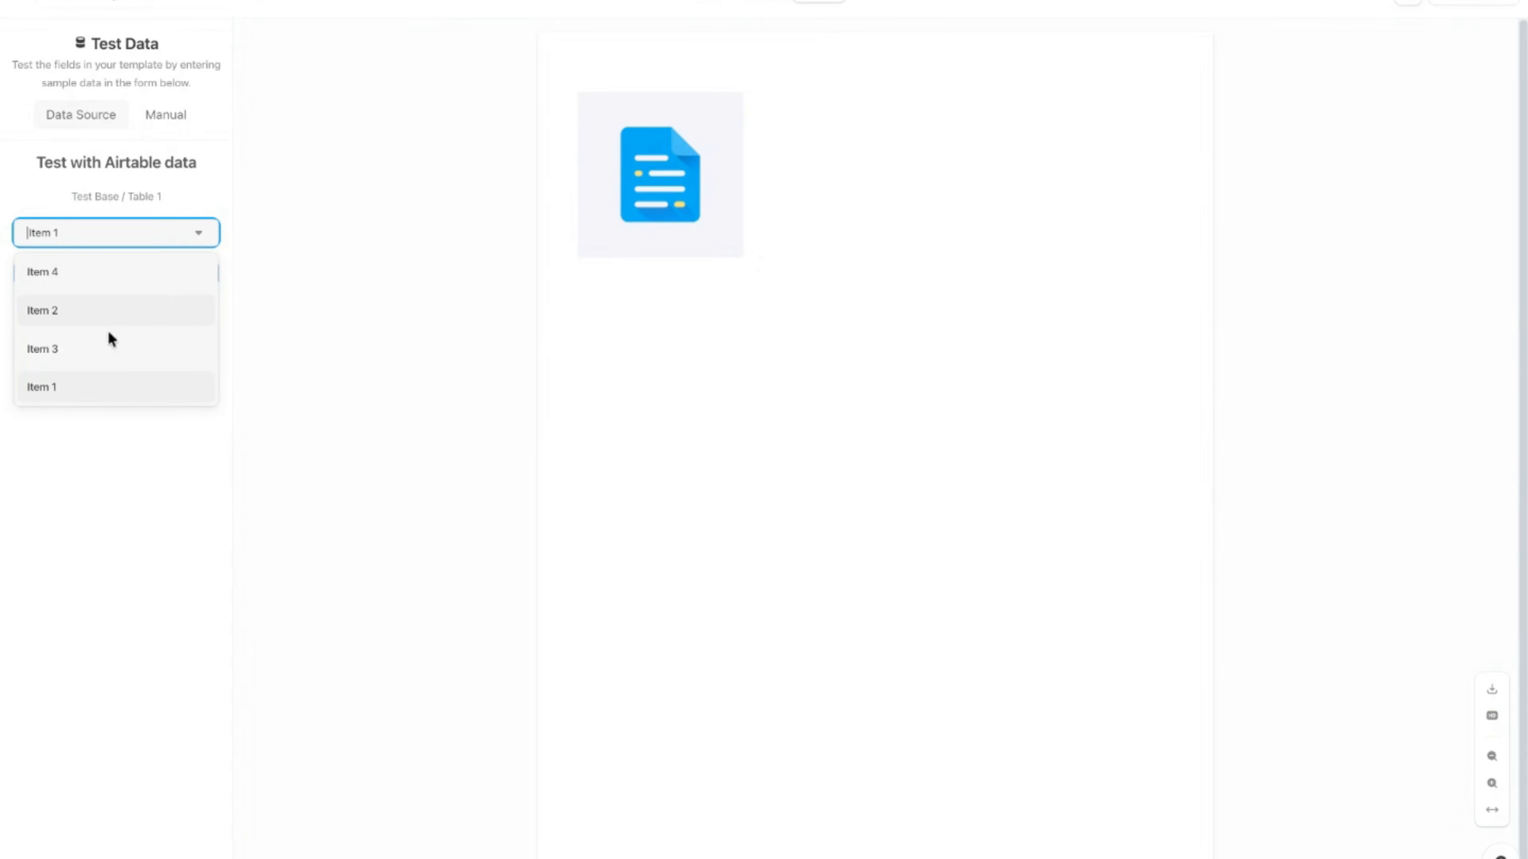
left_click(126, 315)
left_click(123, 282)
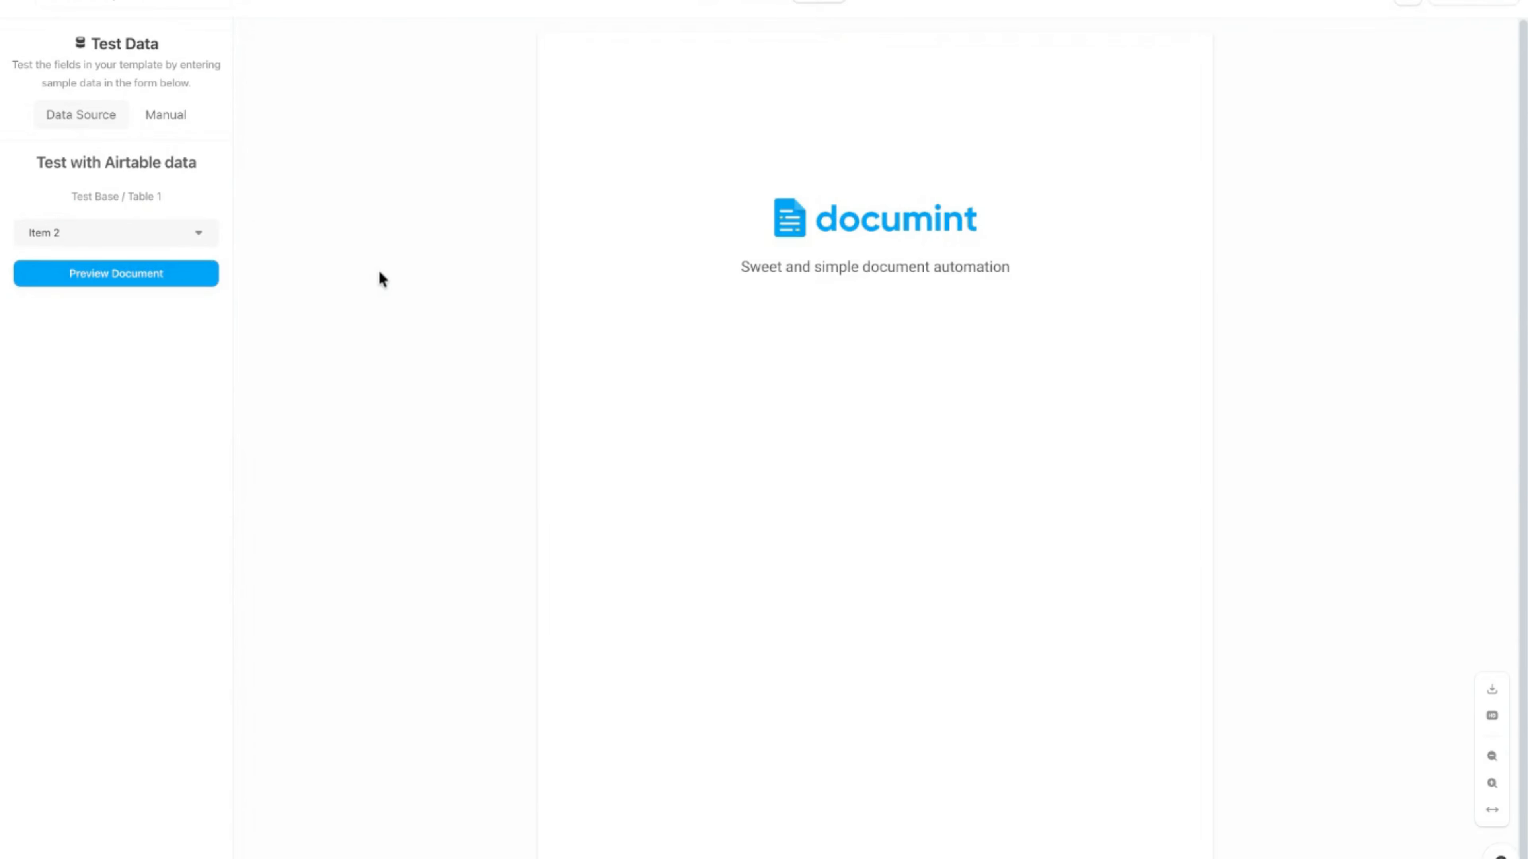
Step: Preview Item 3, reset the test record to Item 1, and return to the editor
left_click(201, 240)
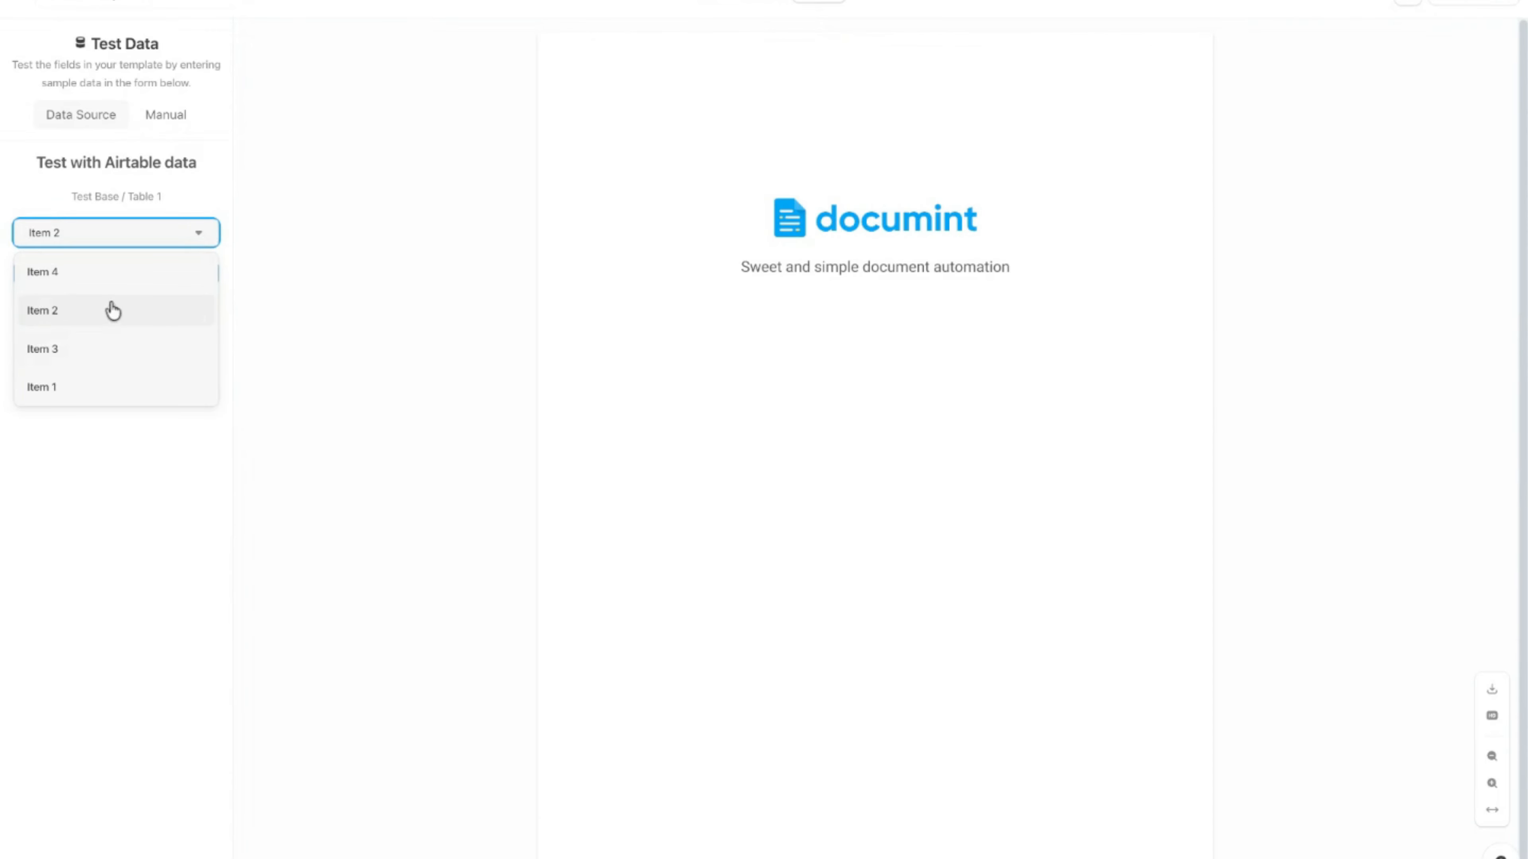
left_click(91, 349)
left_click(101, 281)
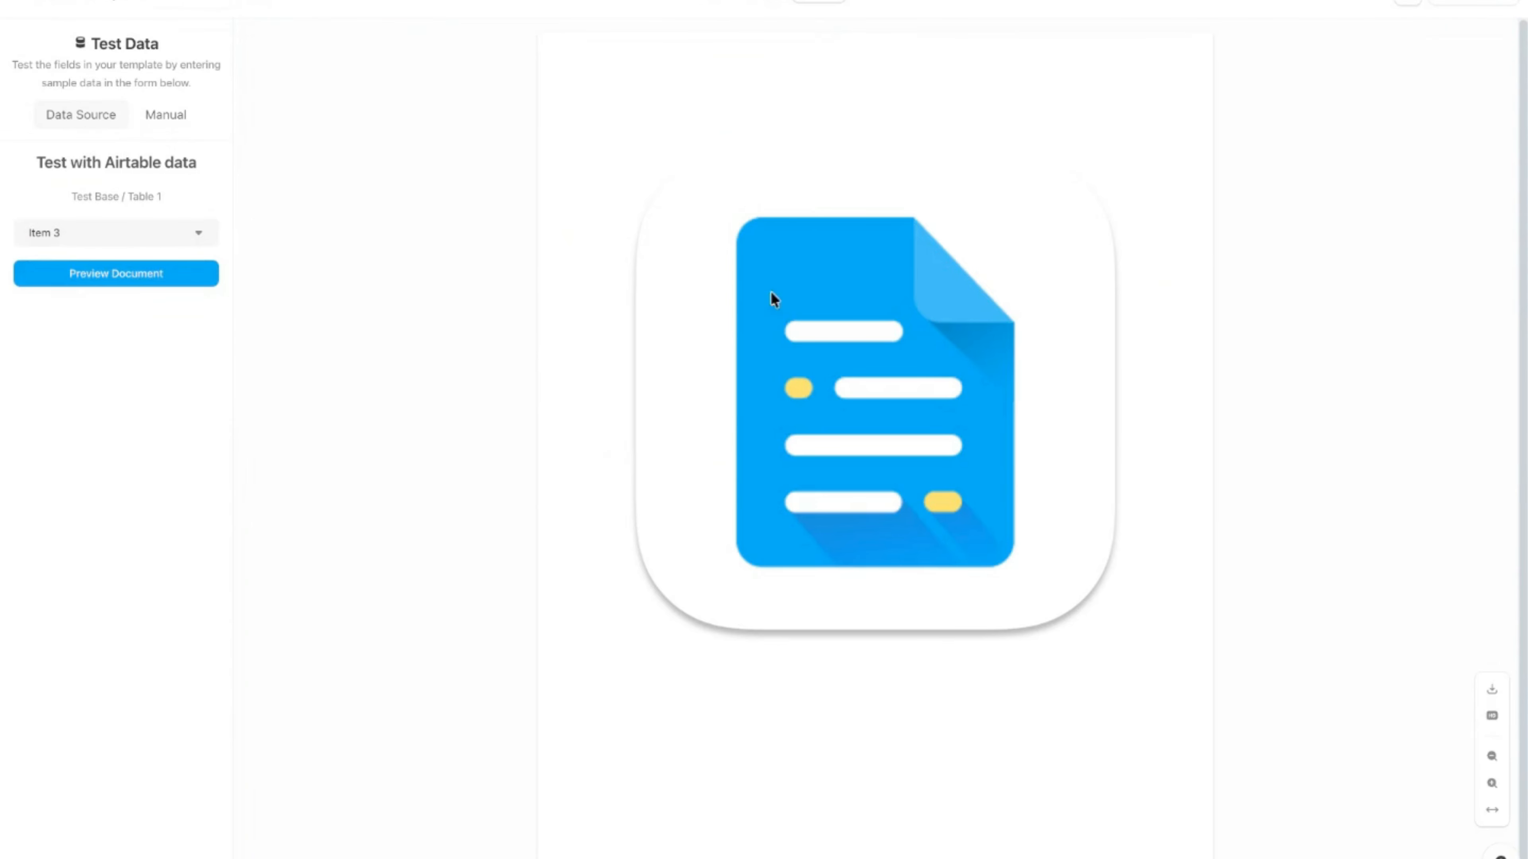
left_click(120, 239)
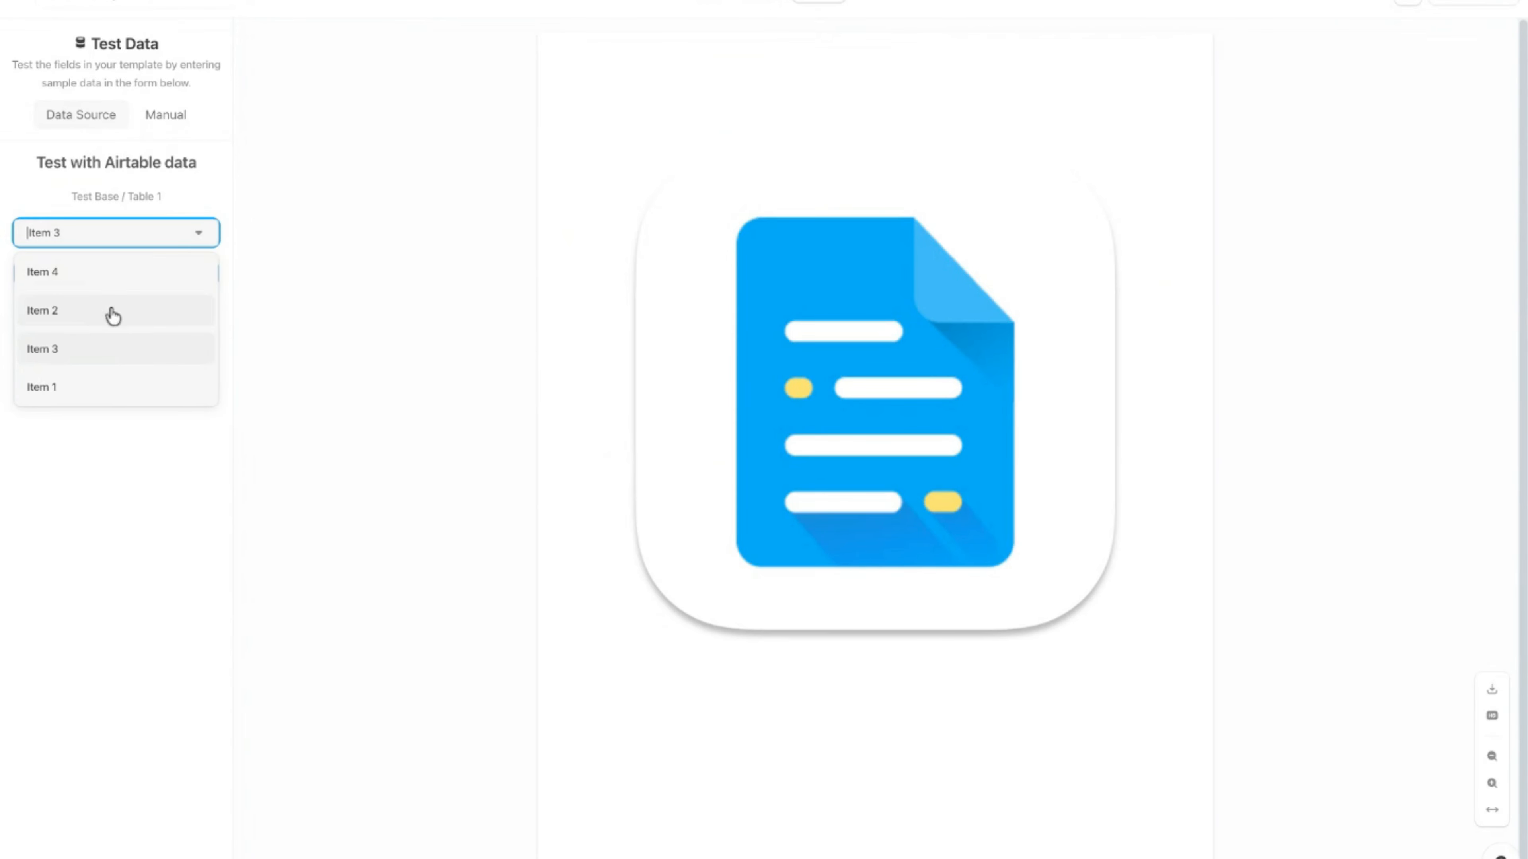
left_click(120, 385)
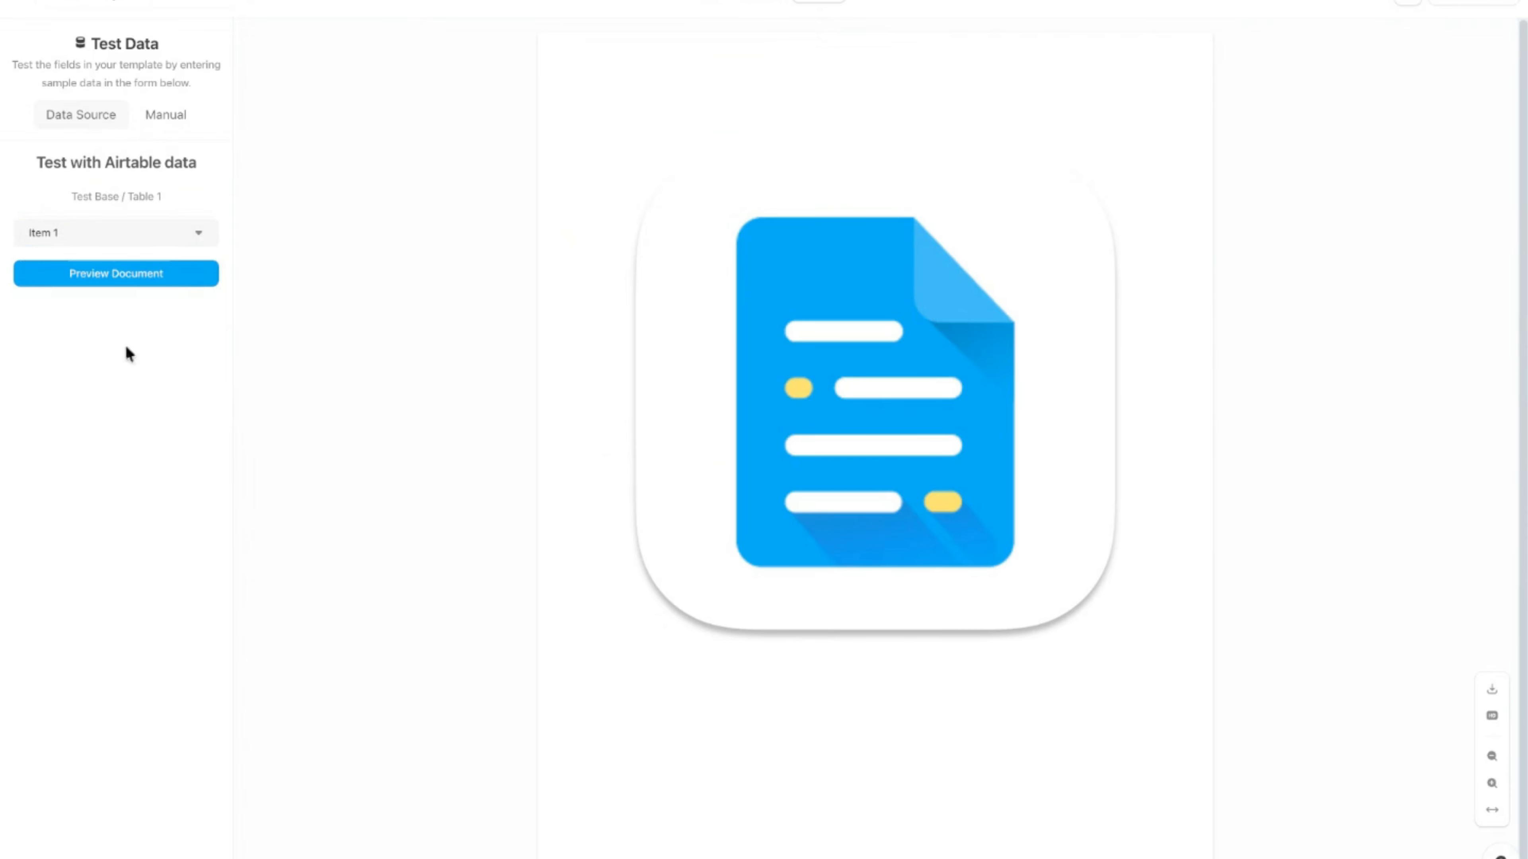
left_click(771, 4)
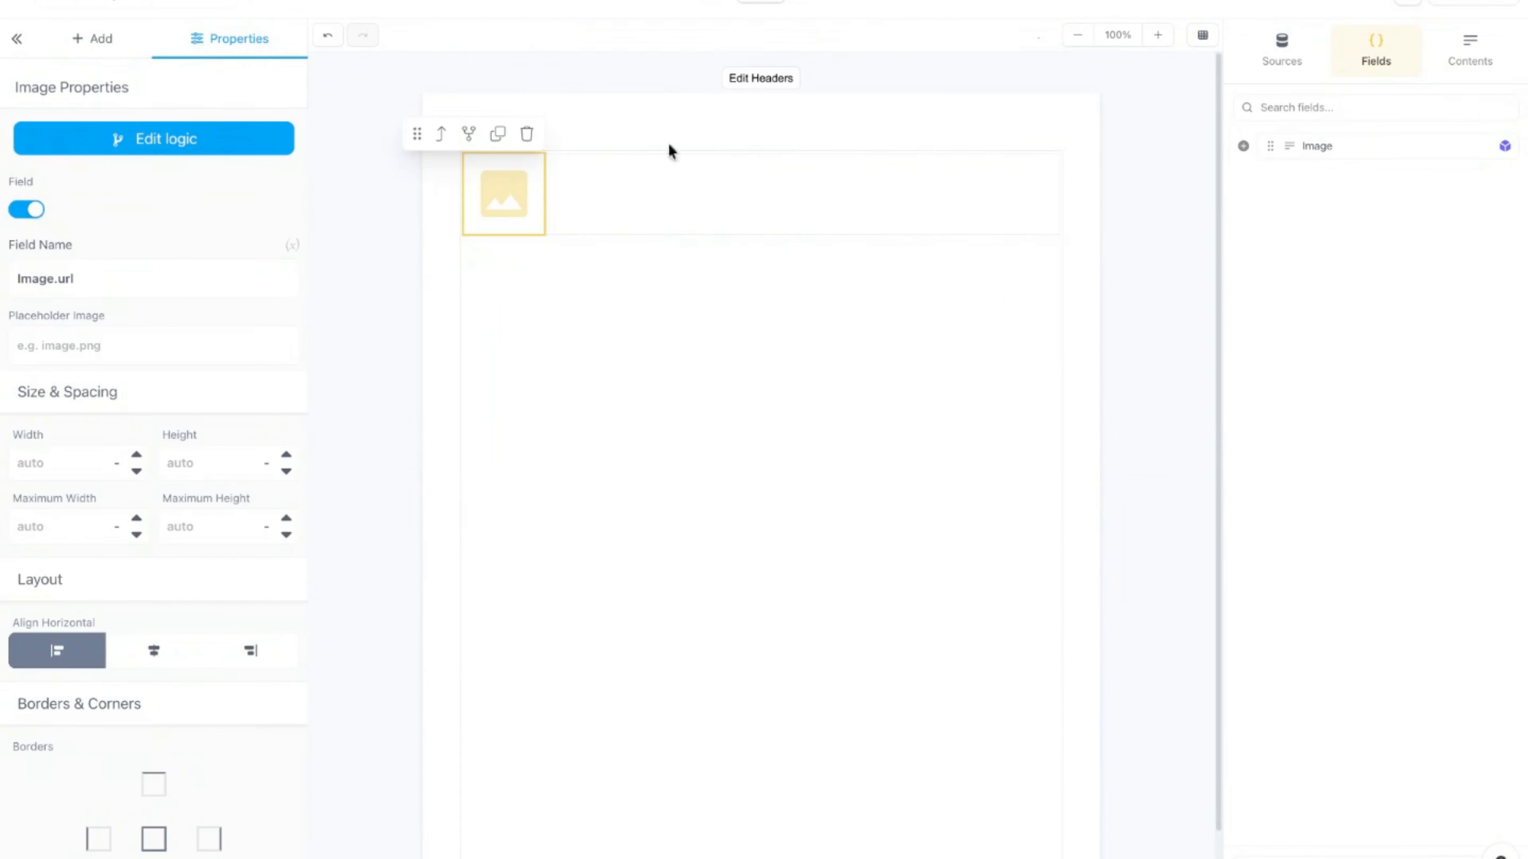
left_click(816, 212)
Step: Delete the old image row and add a new empty row to the page
left_click(955, 136)
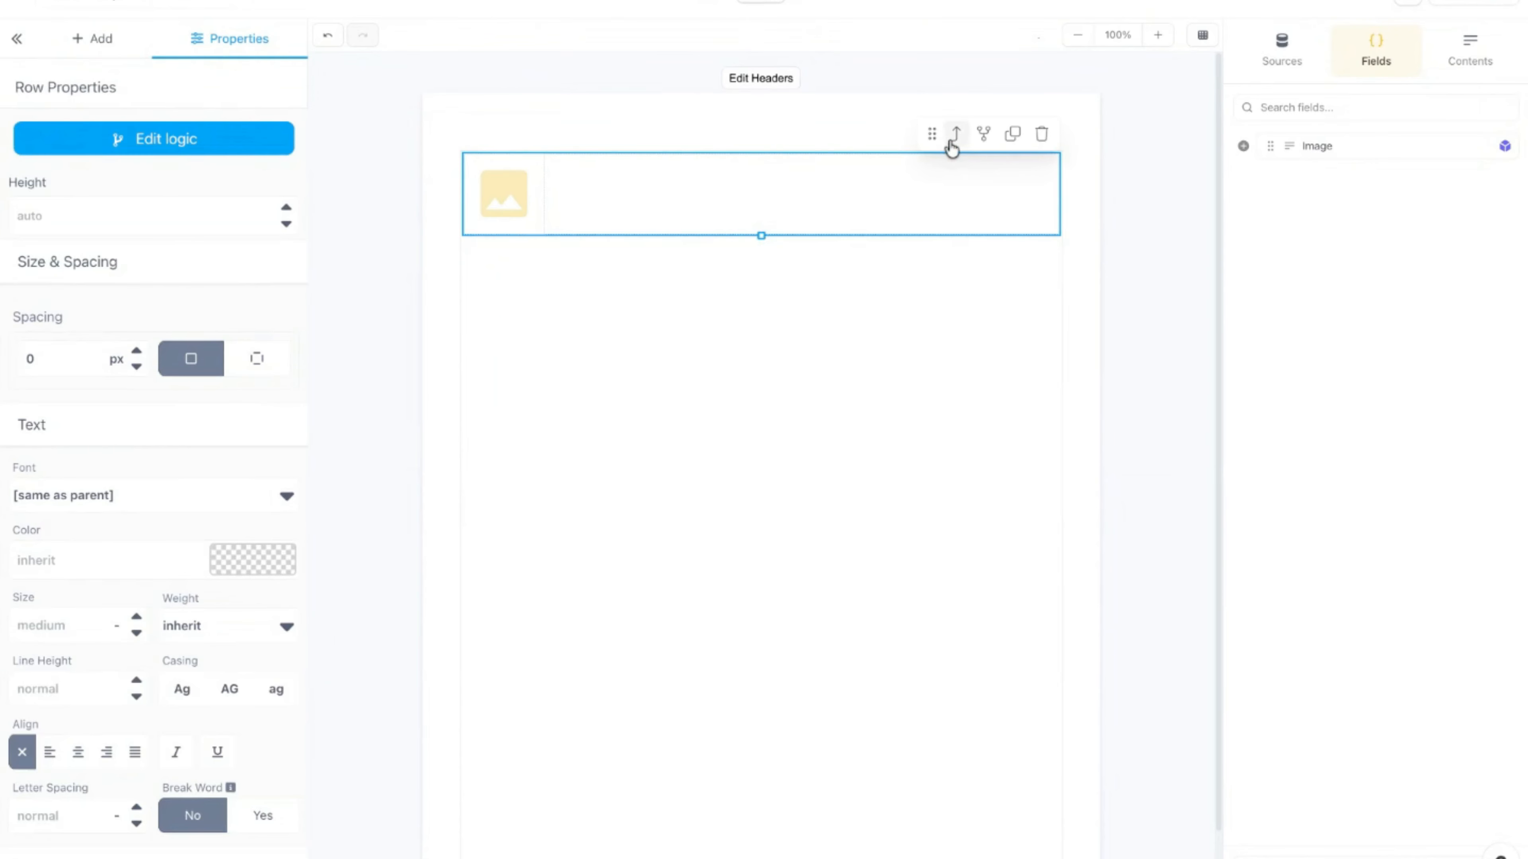
left_click(1042, 135)
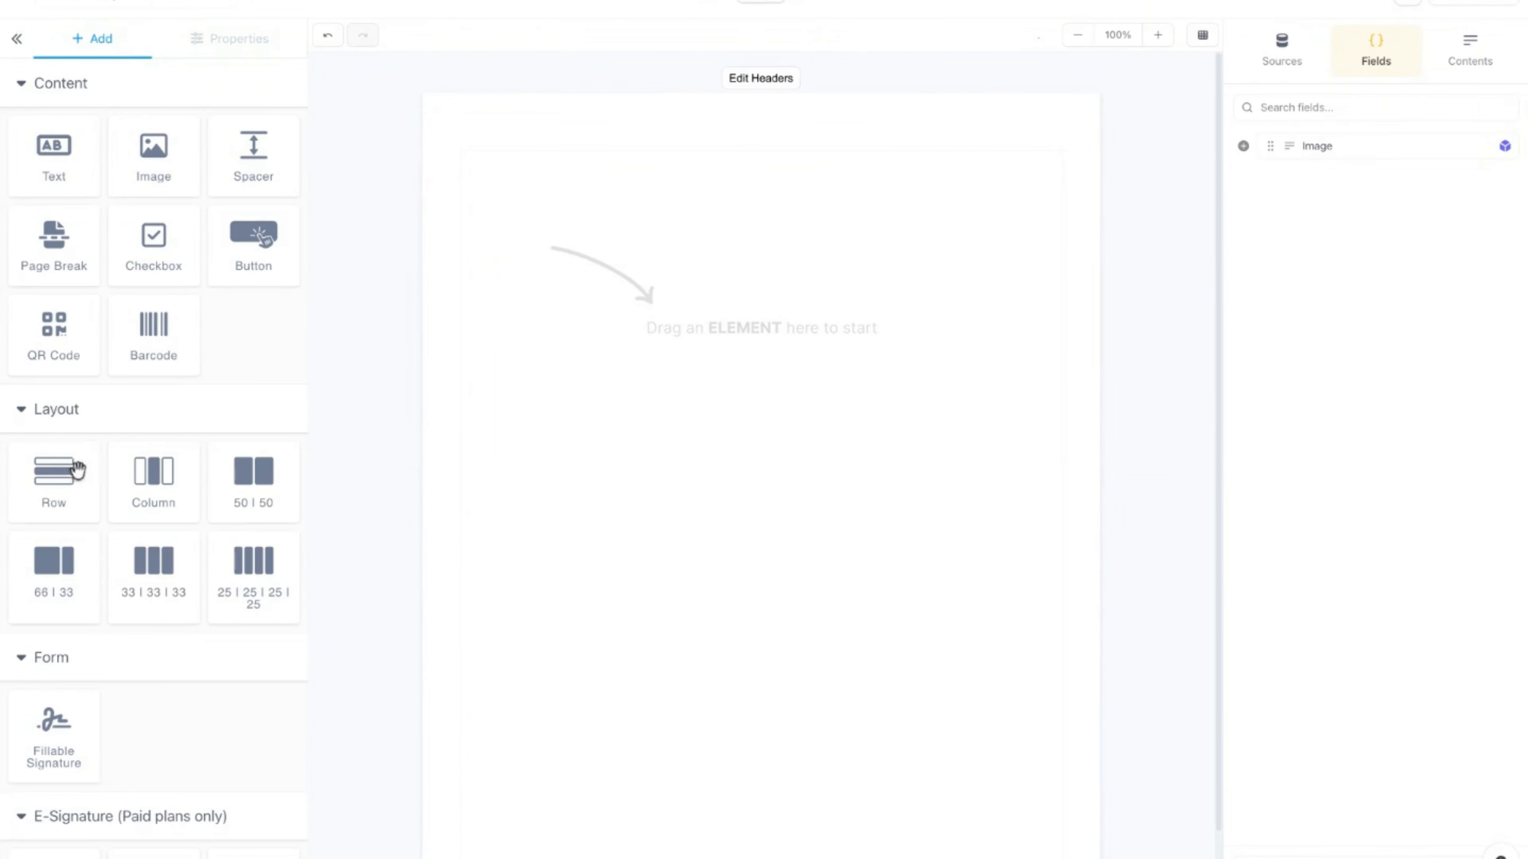
left_click_drag(62, 476, 828, 283)
left_click(859, 253)
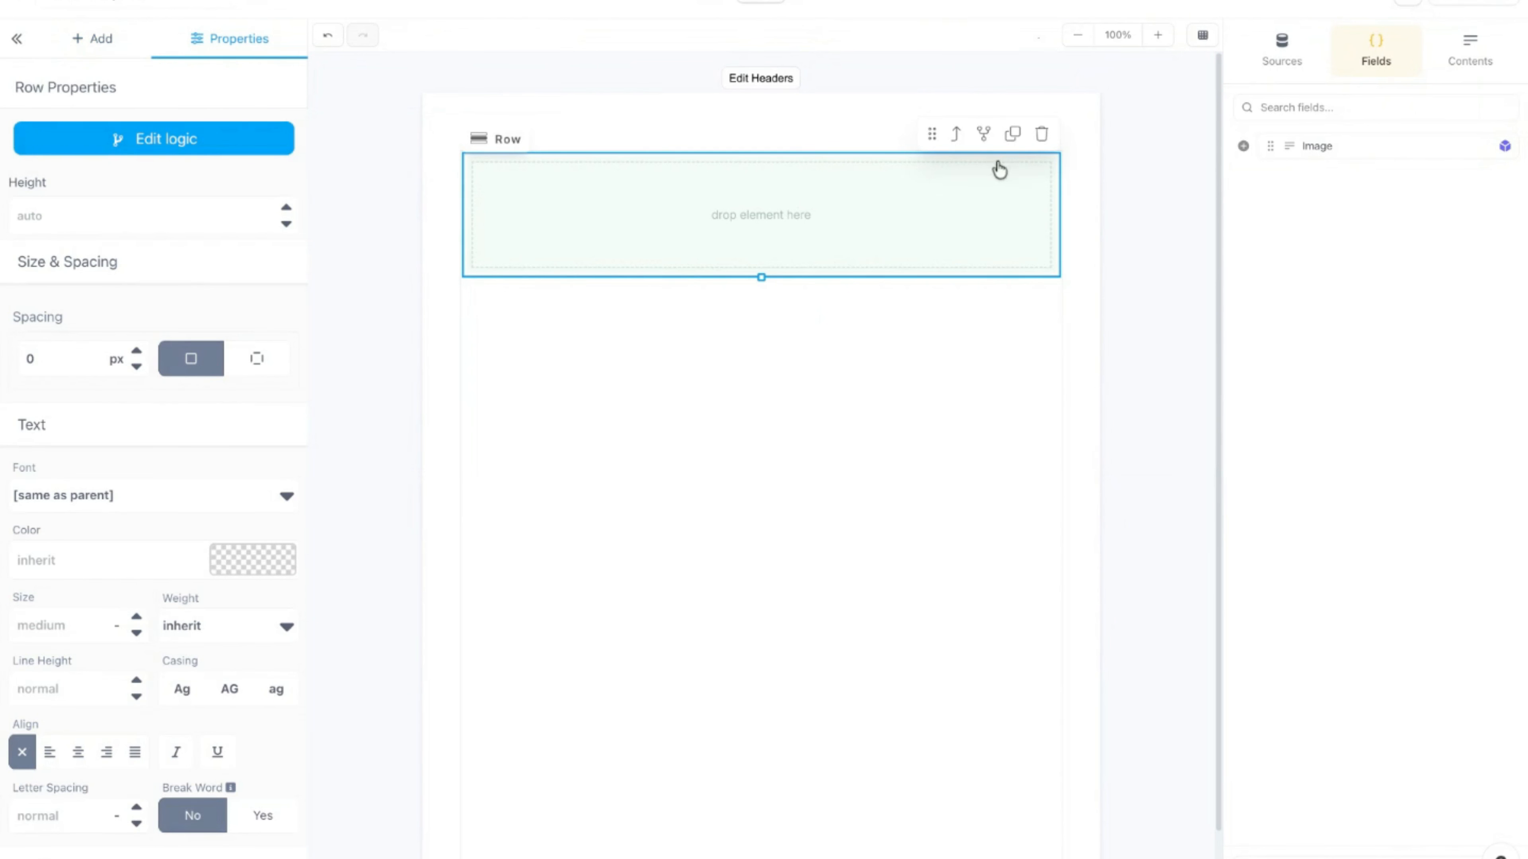
Step: Set the new row's Repeat/Loop List Field to Image and save
left_click(984, 135)
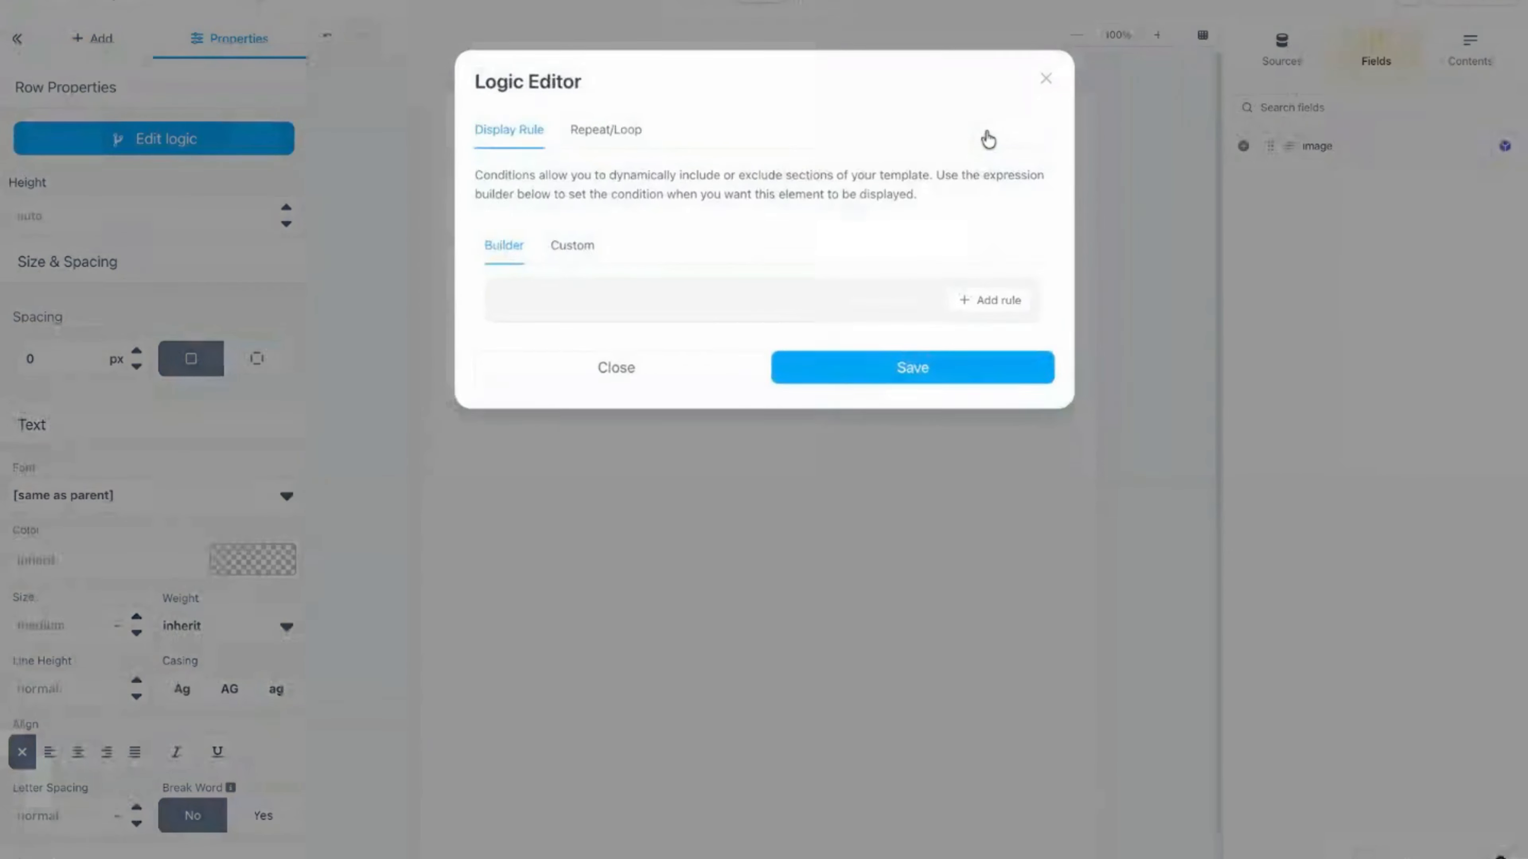
left_click(586, 133)
left_click(728, 312)
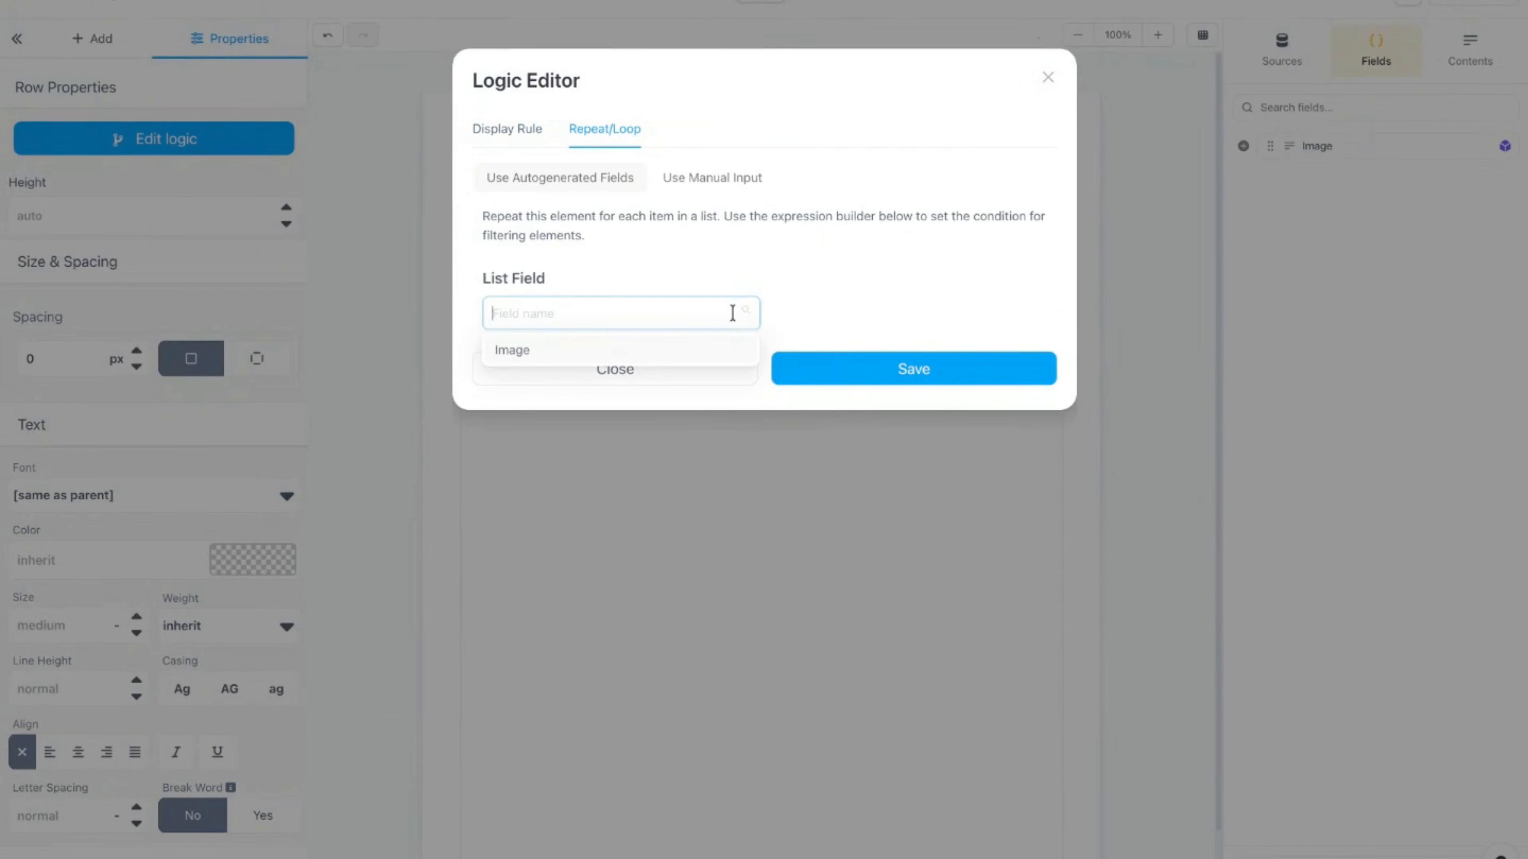
left_click(528, 353)
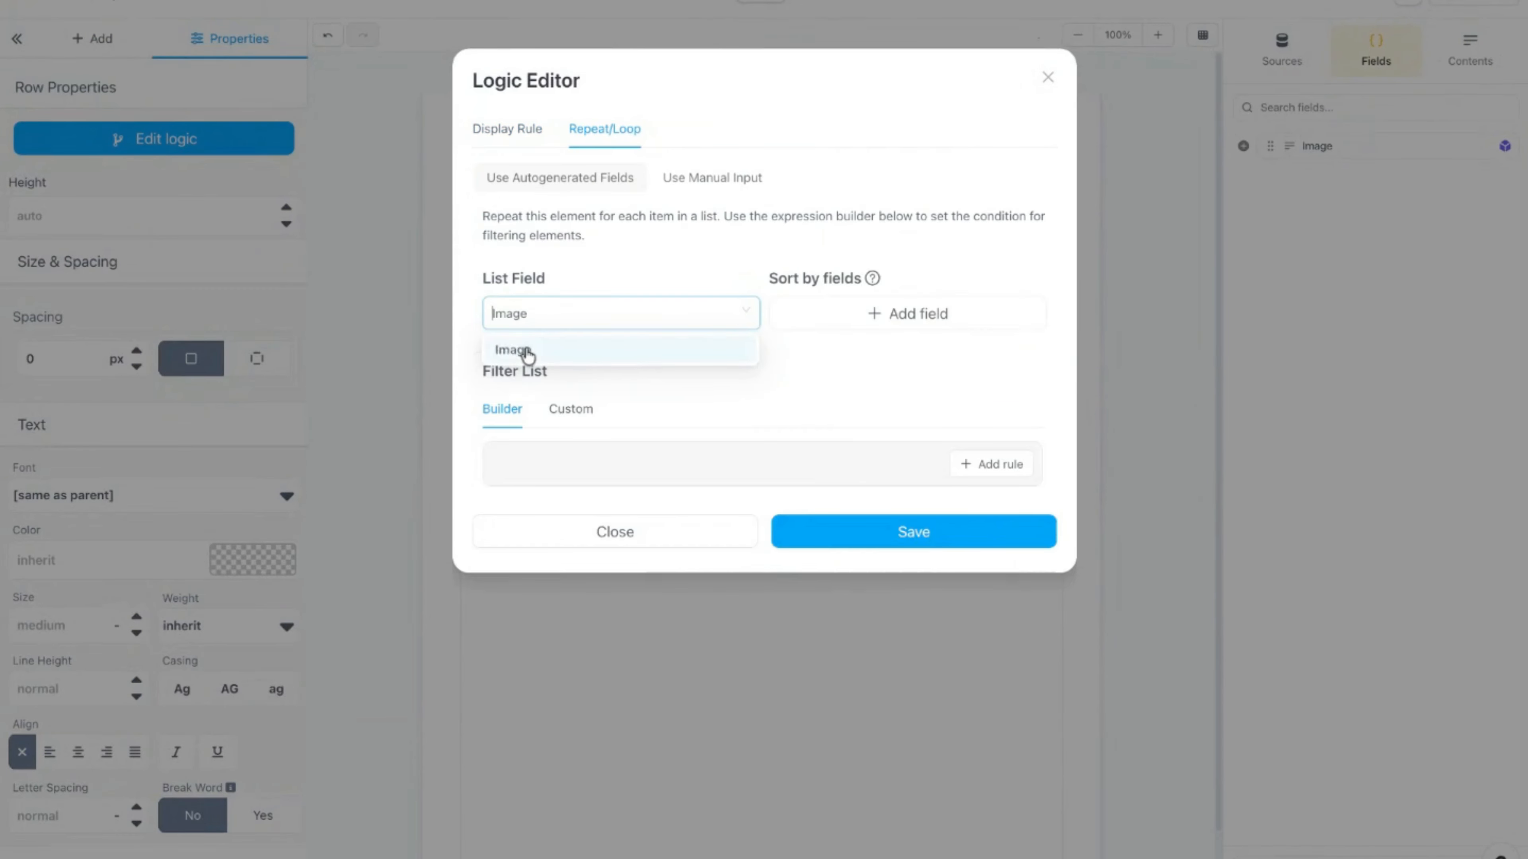
left_click(852, 533)
Step: Put a dynamic image bound to url inside the repeating row and open the test preview
left_click(93, 38)
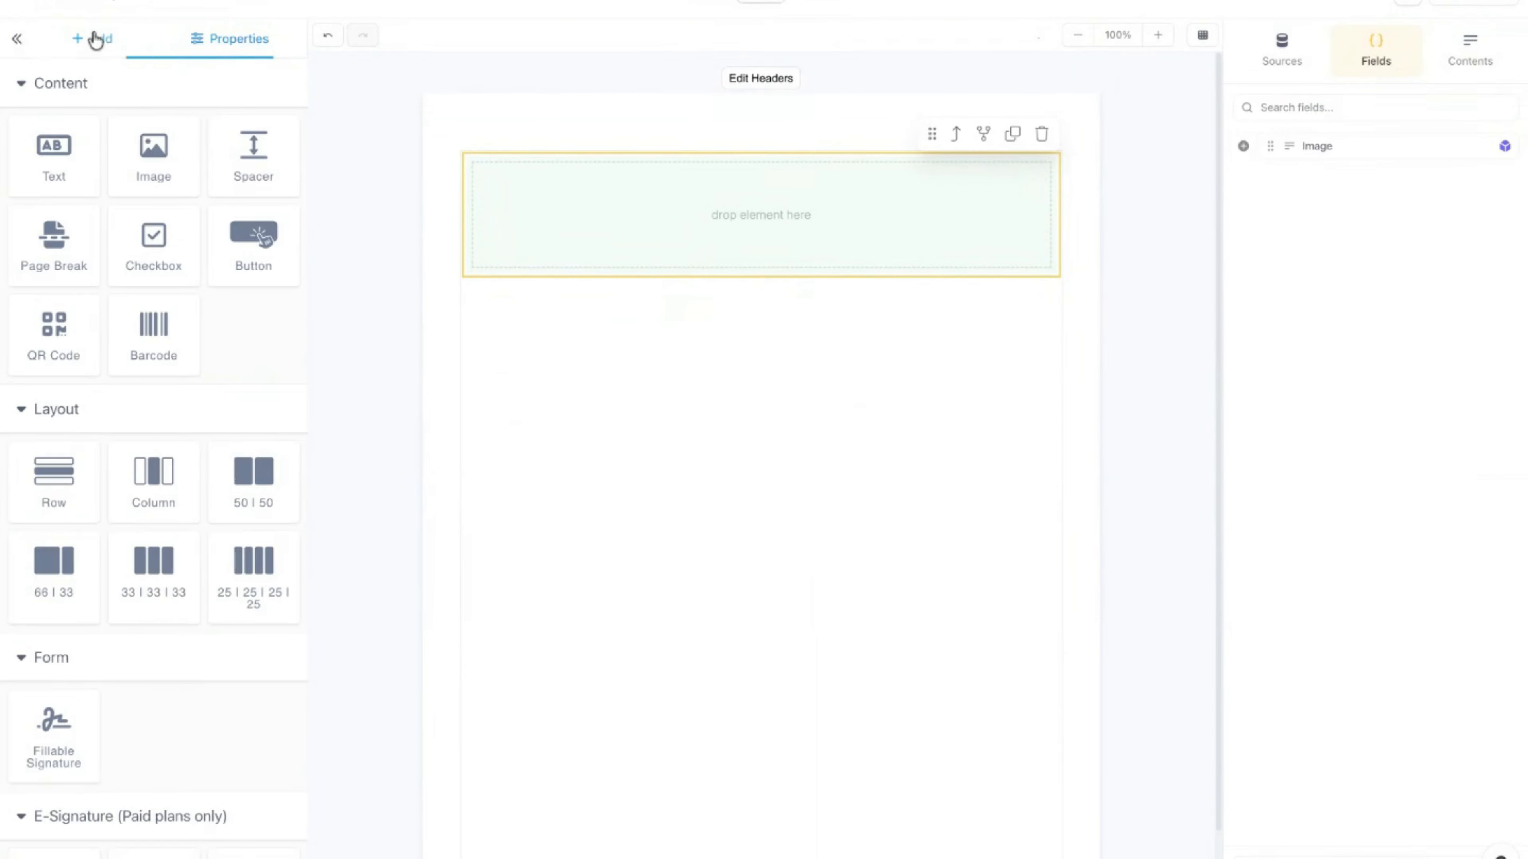
left_click_drag(143, 145, 761, 205)
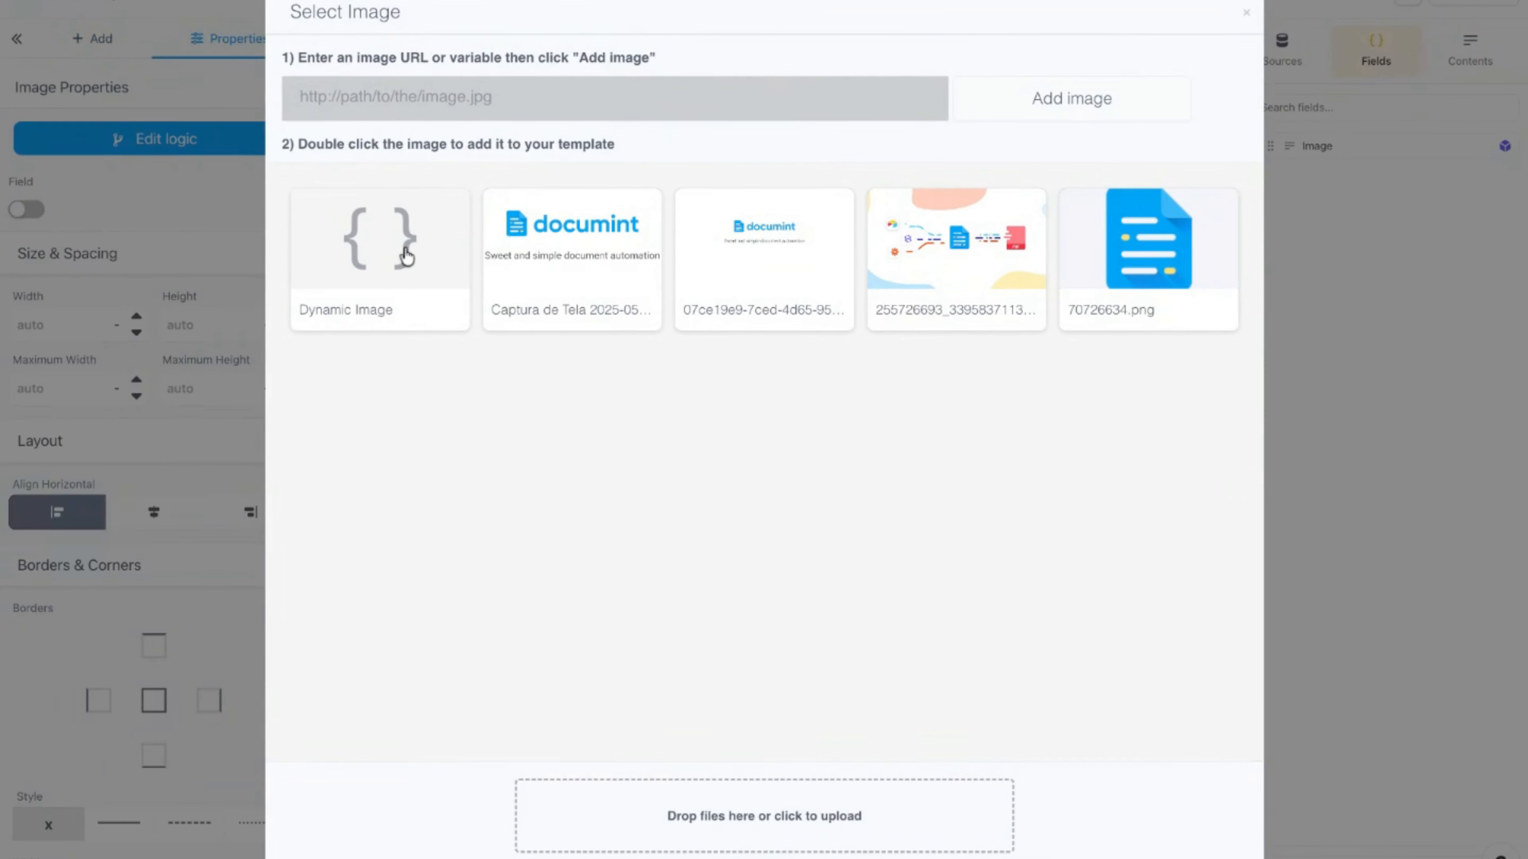
double_click(407, 256)
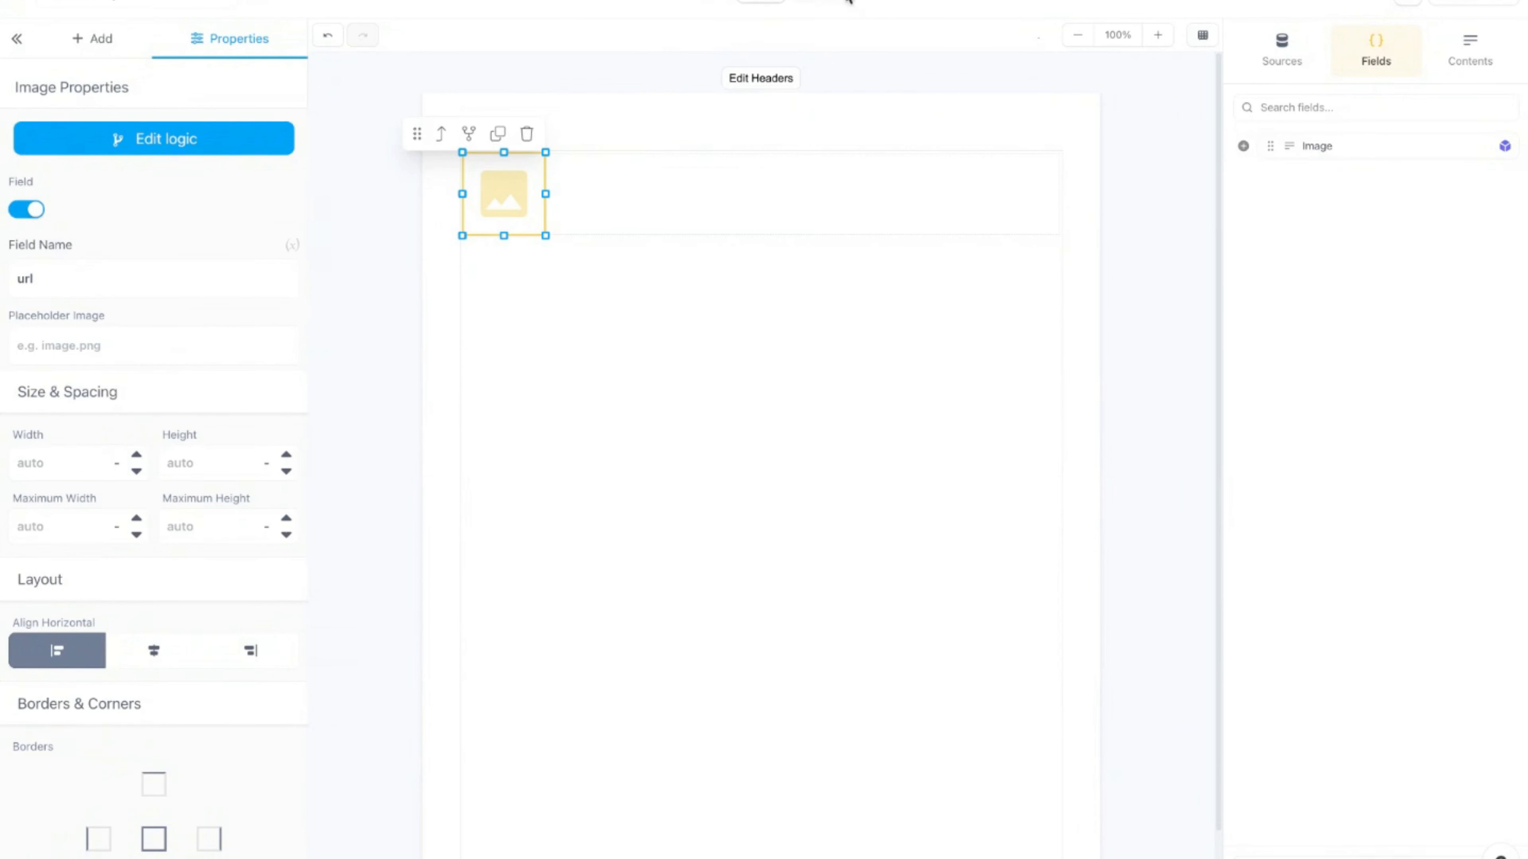
left_click(829, 1)
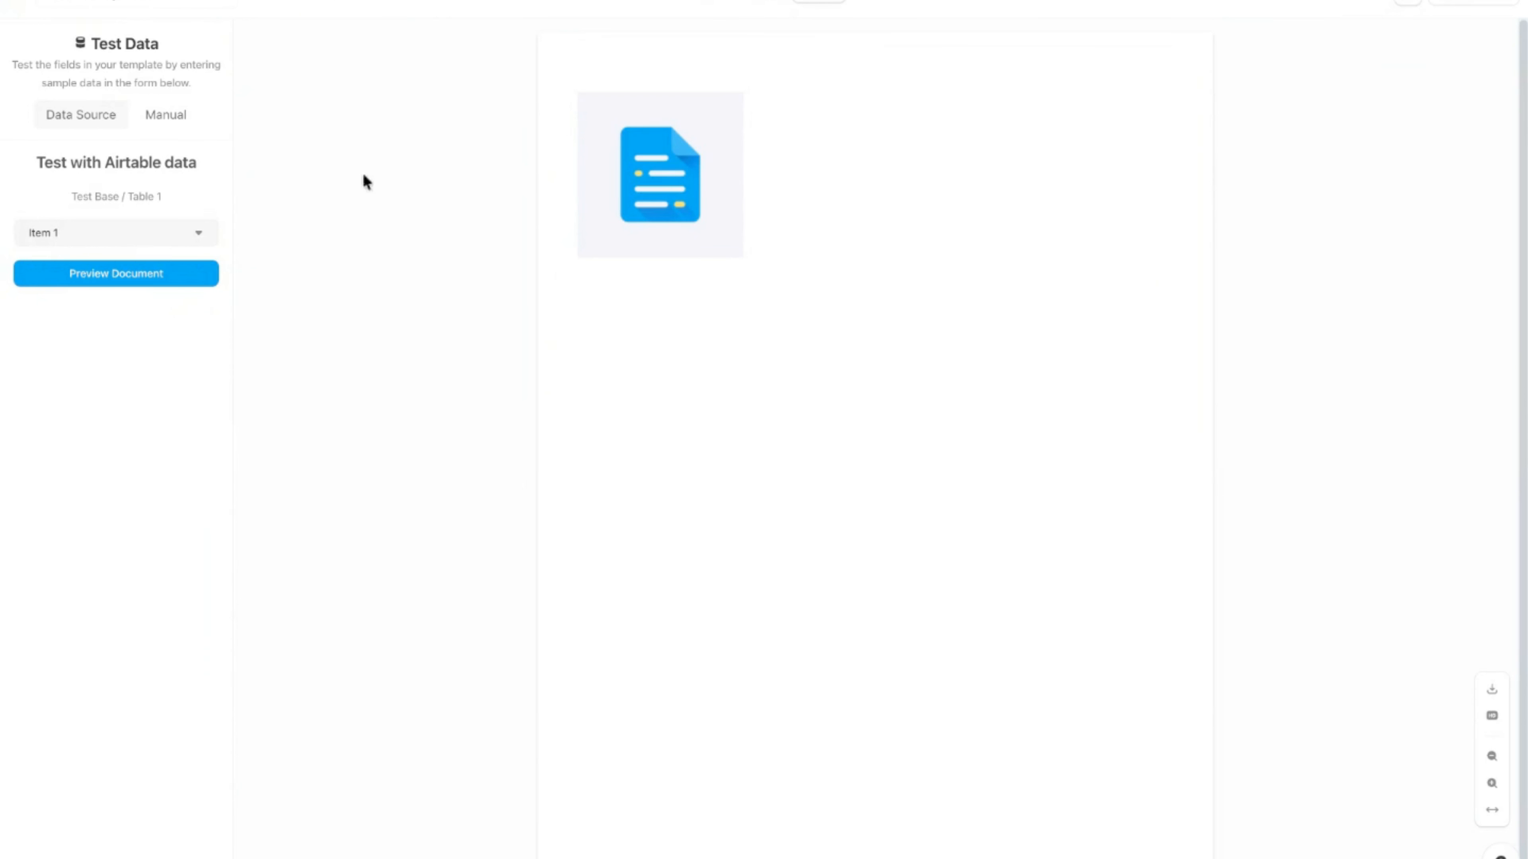
Step: Preview the repeated images with the Item 2 record, then with Item 3
left_click(71, 235)
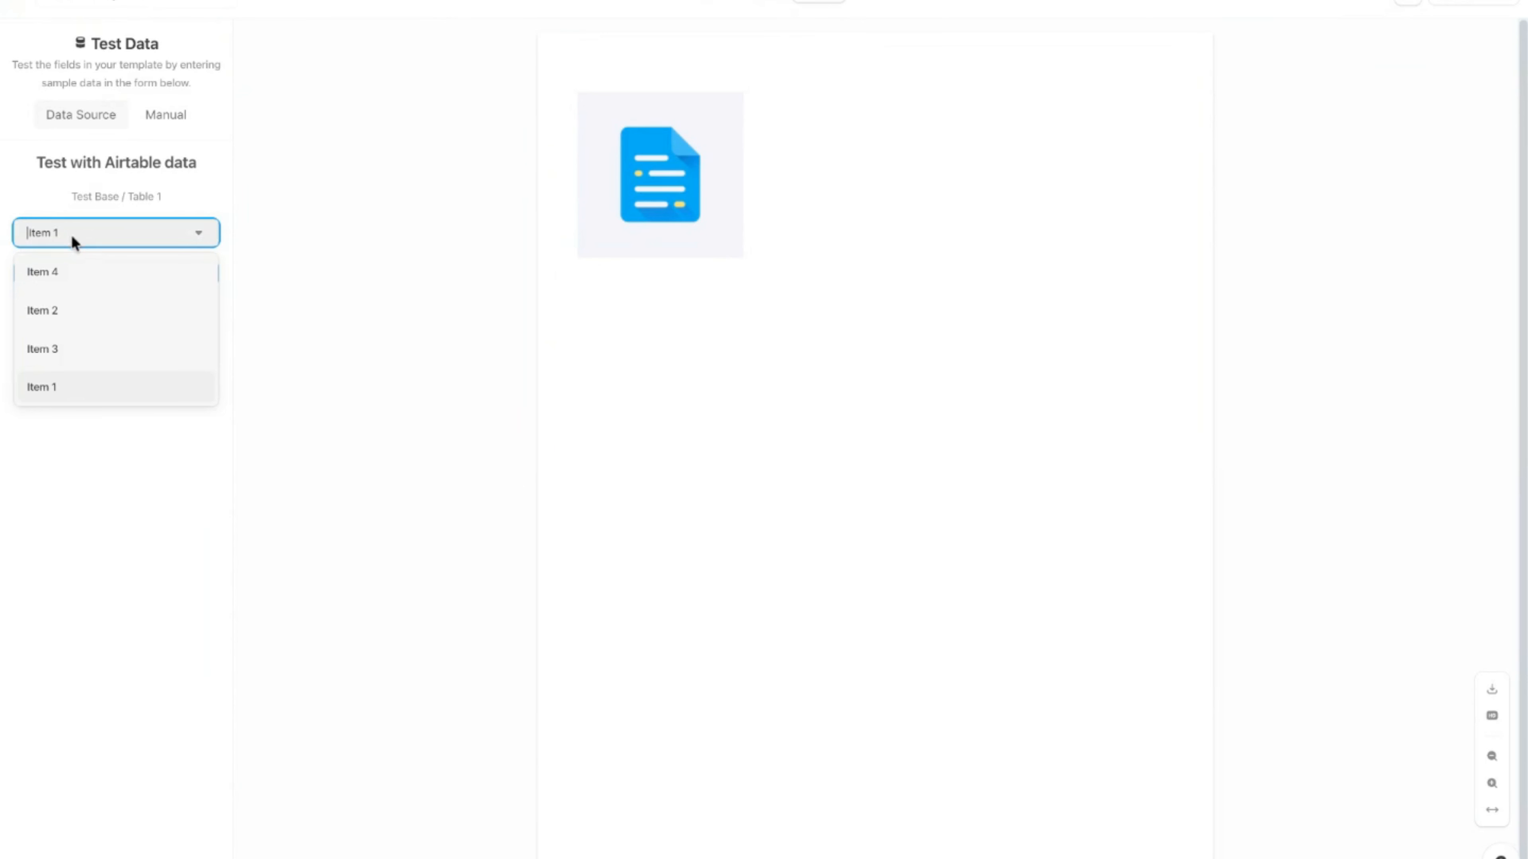
left_click(96, 319)
left_click(96, 281)
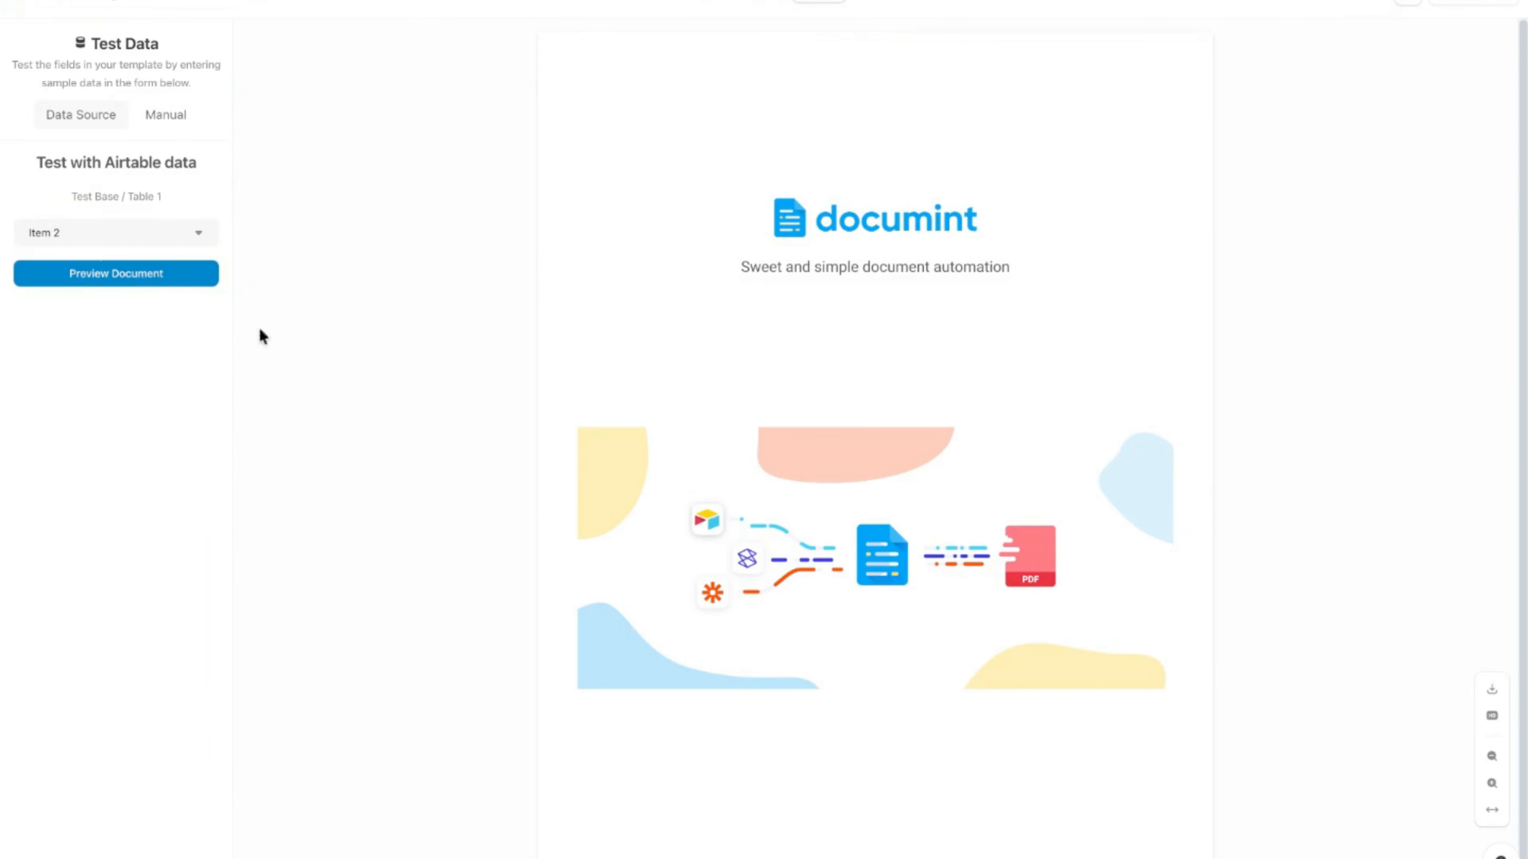
left_click(116, 230)
left_click(84, 355)
left_click(114, 286)
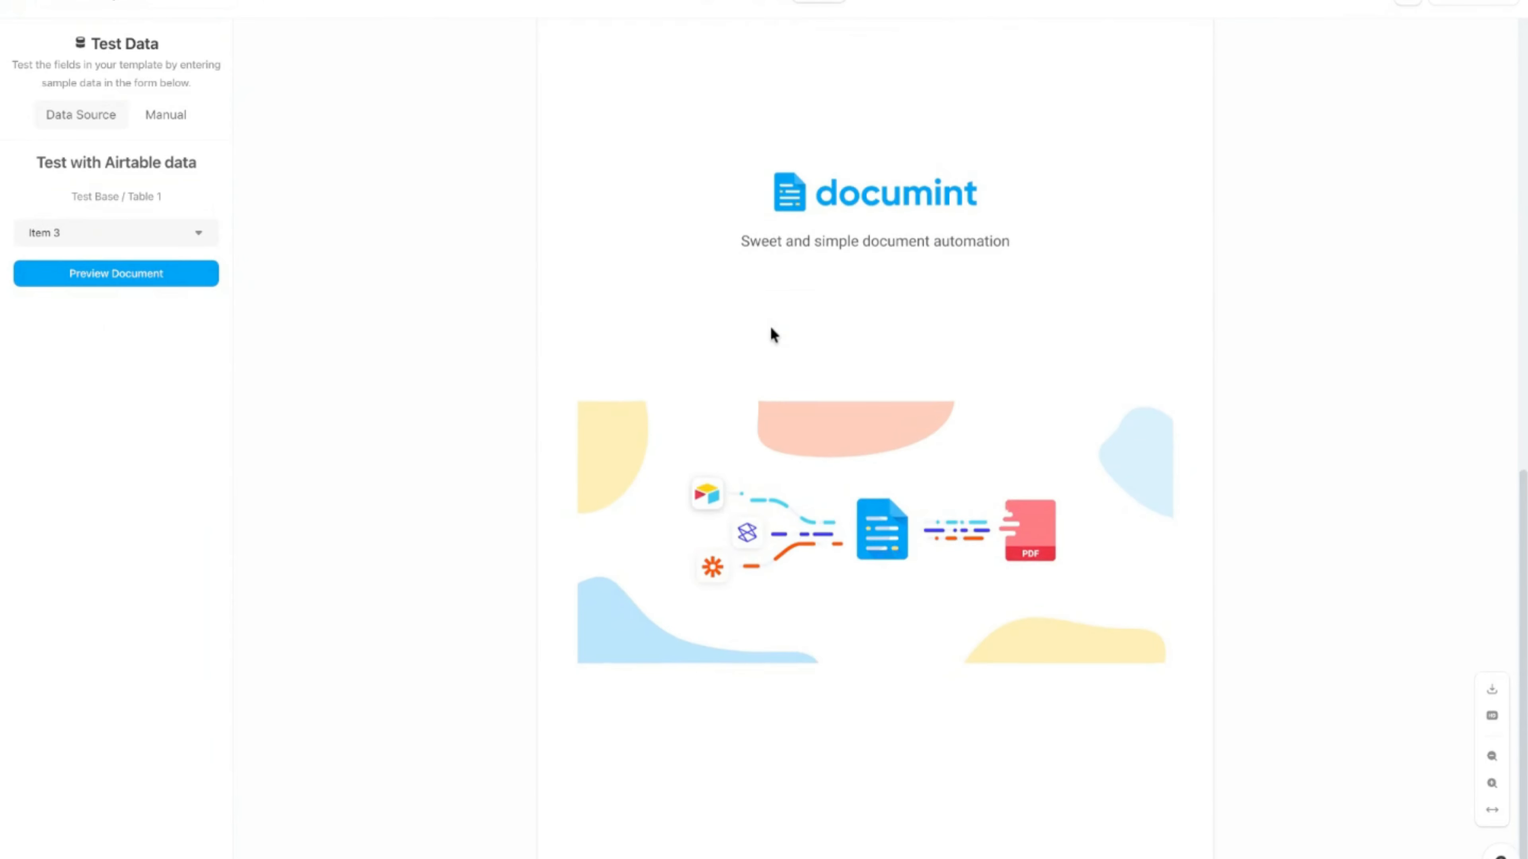
Step: Review Item 3's two stacked images in the preview, then return to the template editor
scroll(847, 488, "up", 12)
left_click(767, 2)
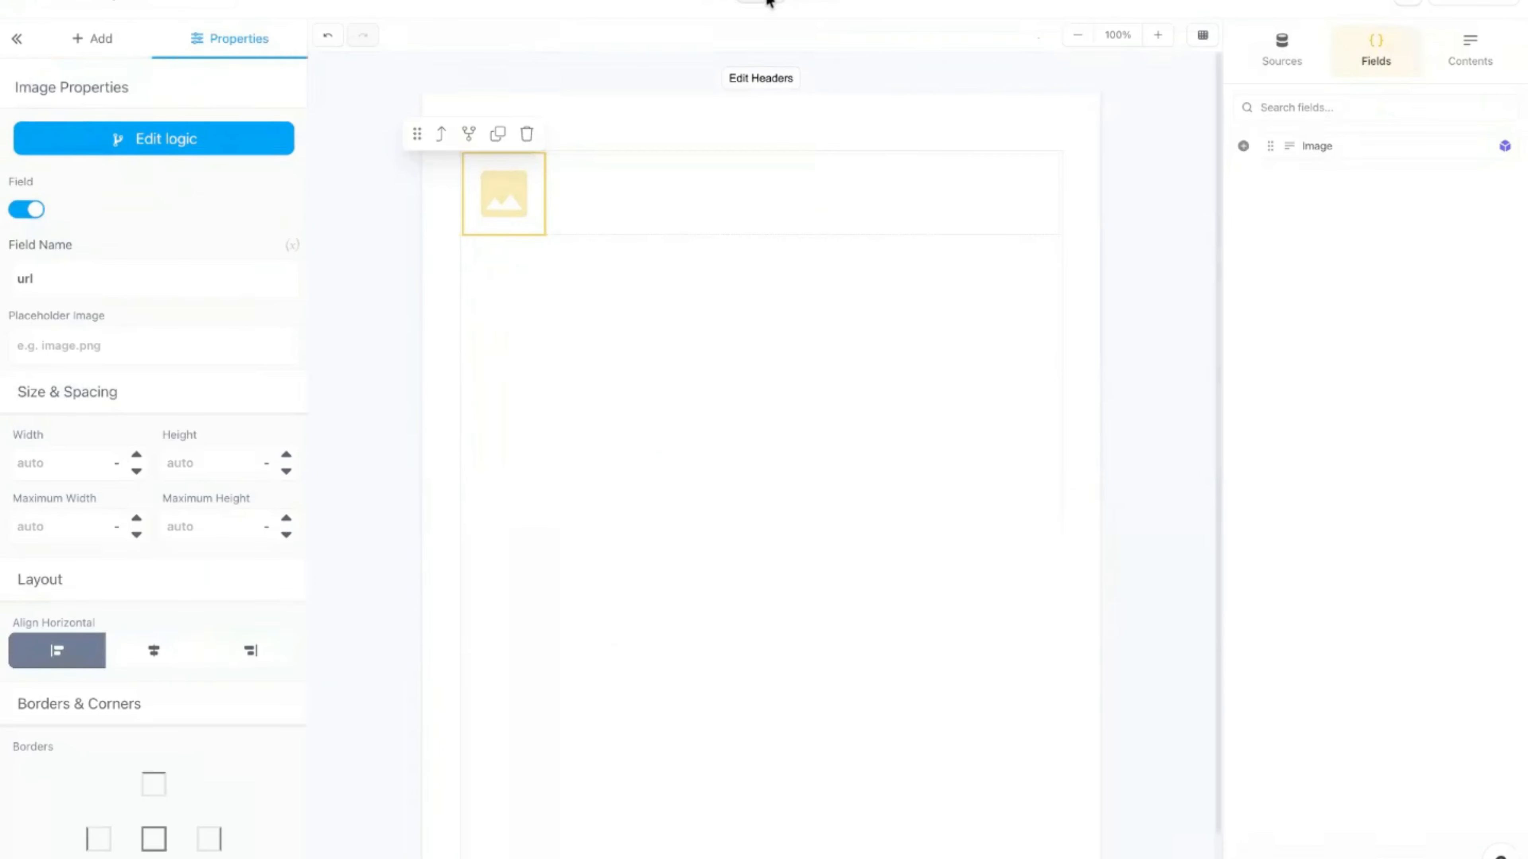
left_click(838, 2)
scroll(920, 268, "down", 10)
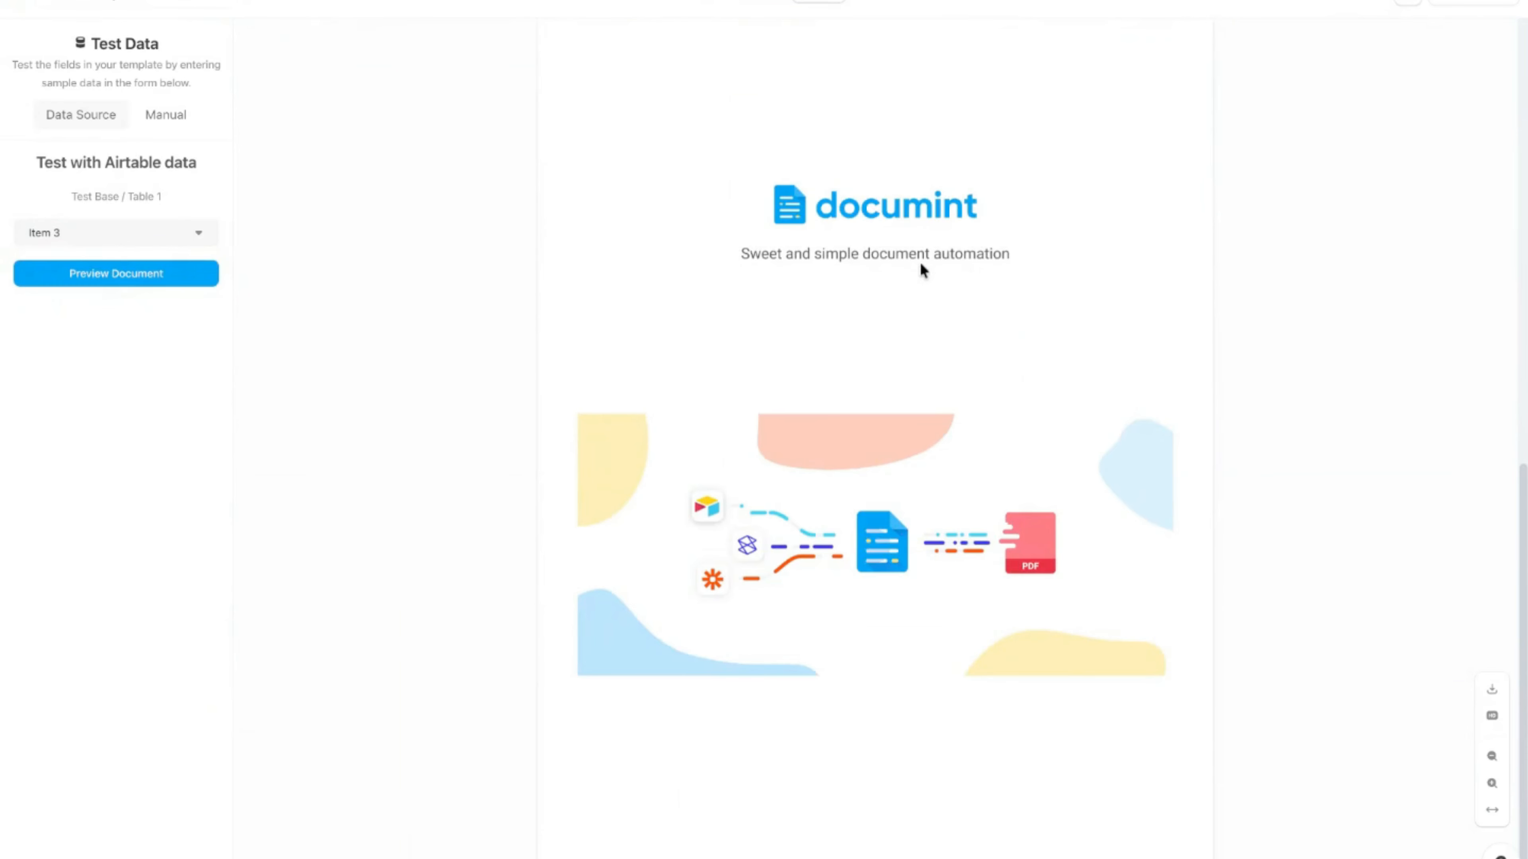
scroll(873, 323, "up", 10)
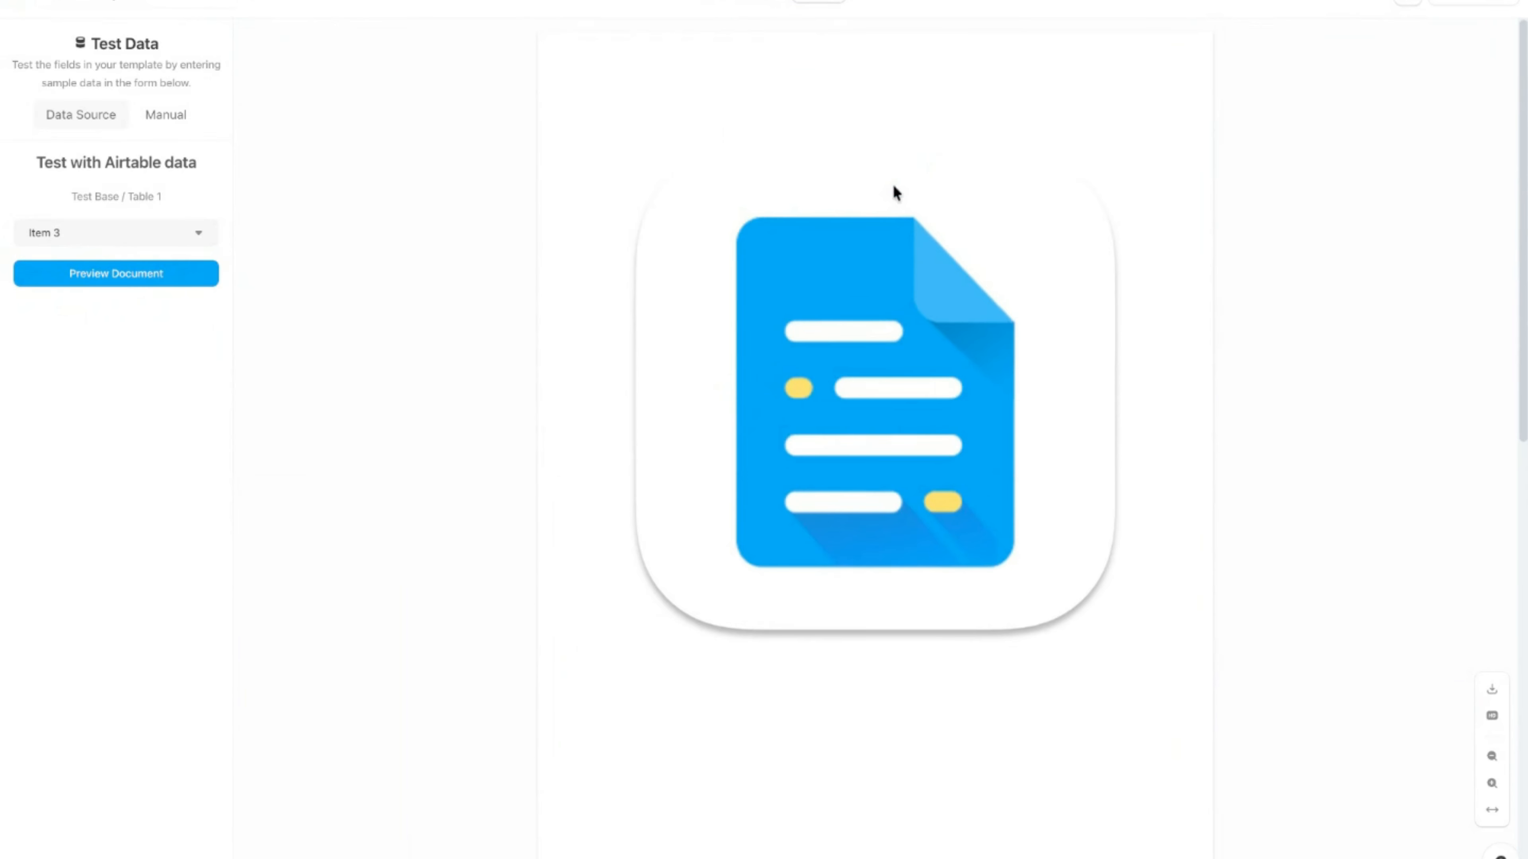
left_click(767, 3)
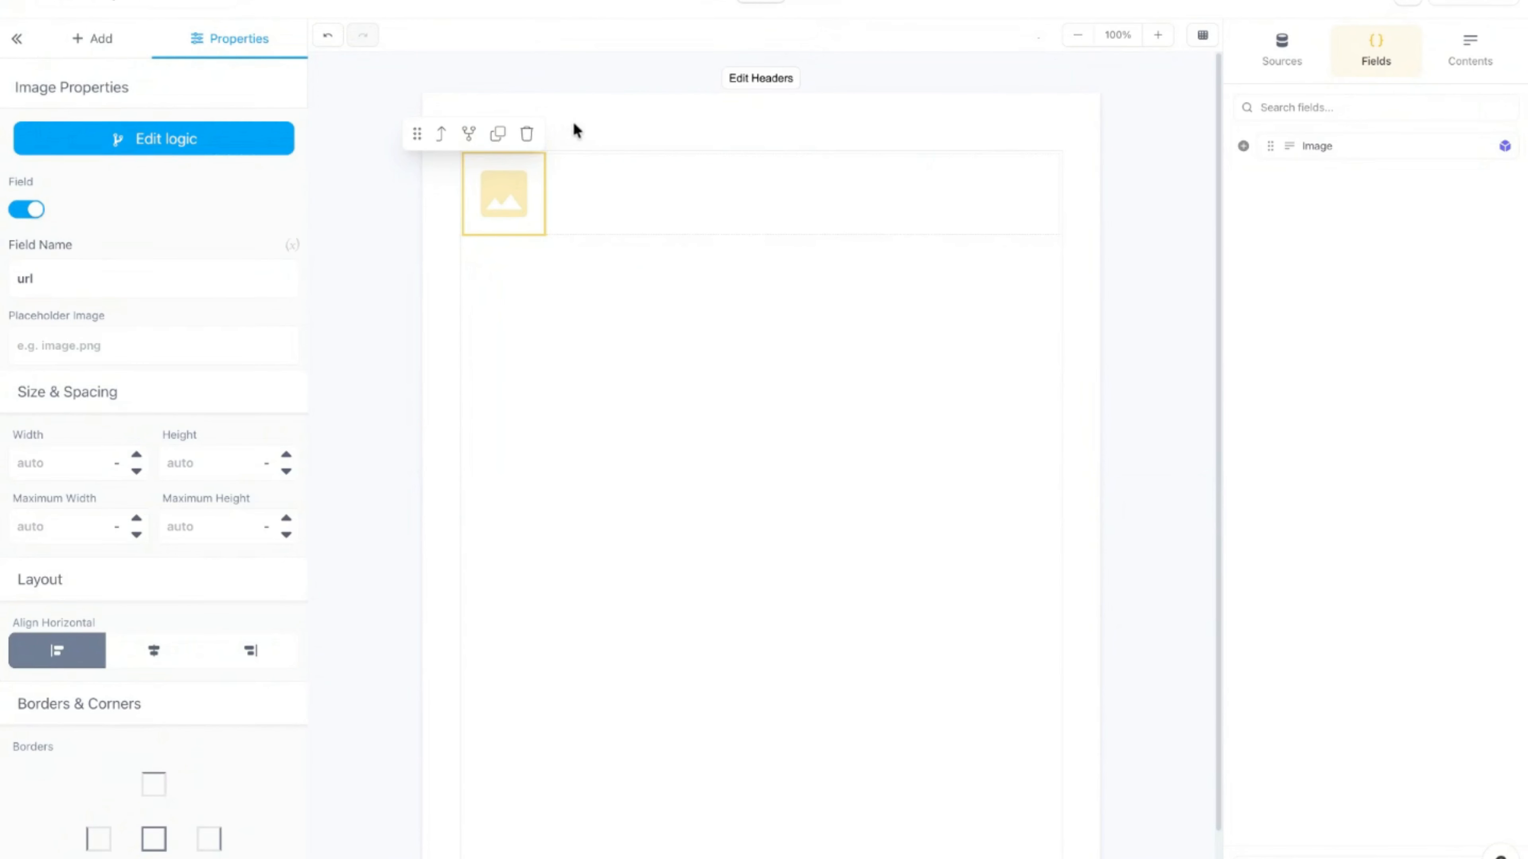
Step: Set the dynamic image's Maximum Height to 200 and preview Item 3 with smaller images
scroll(154, 358, "down", 2)
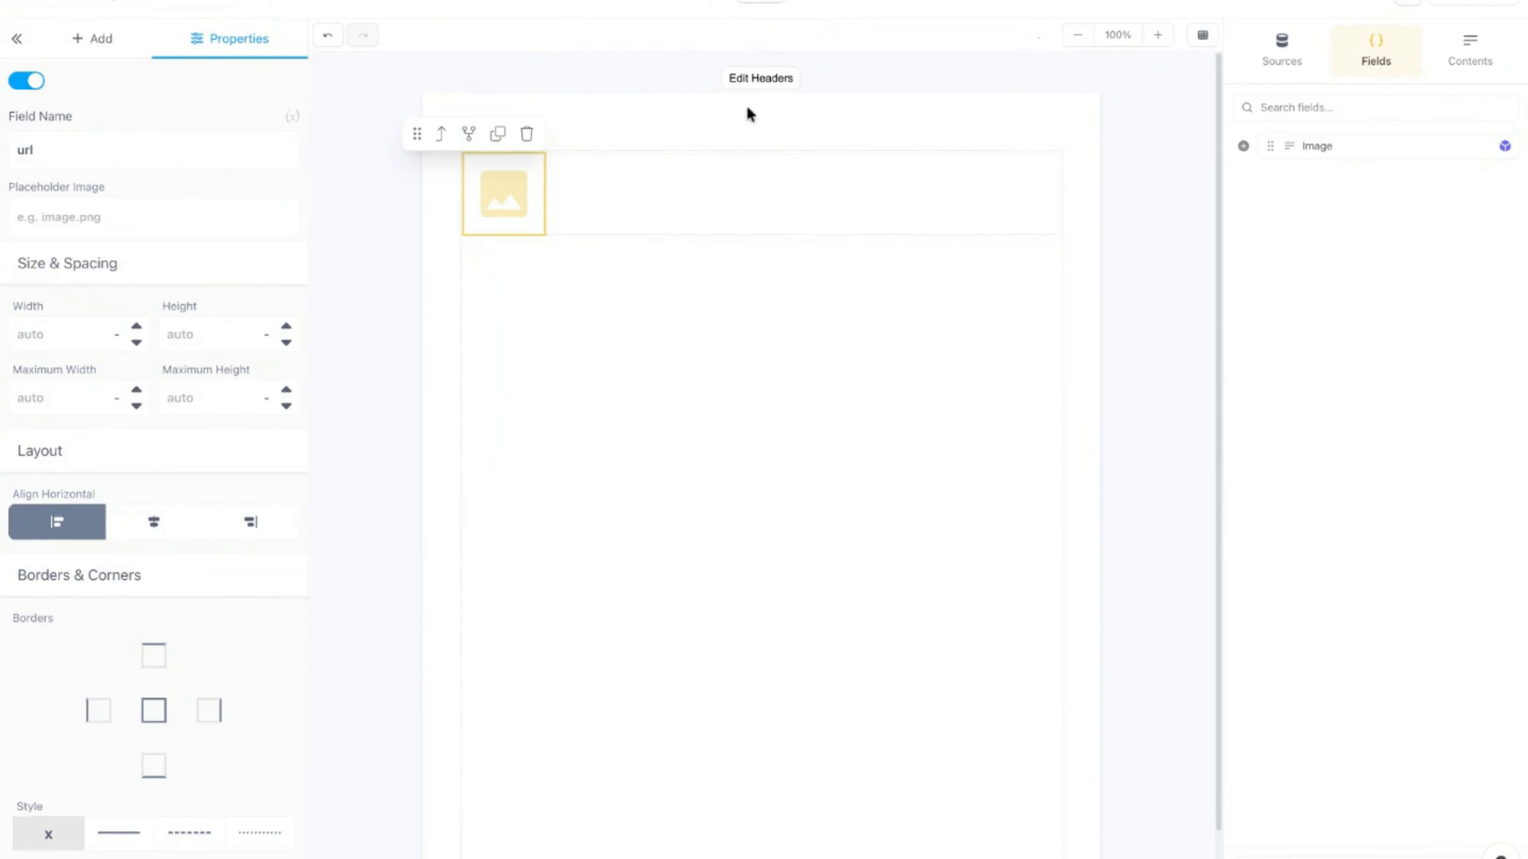
left_click(600, 147)
left_click(488, 204)
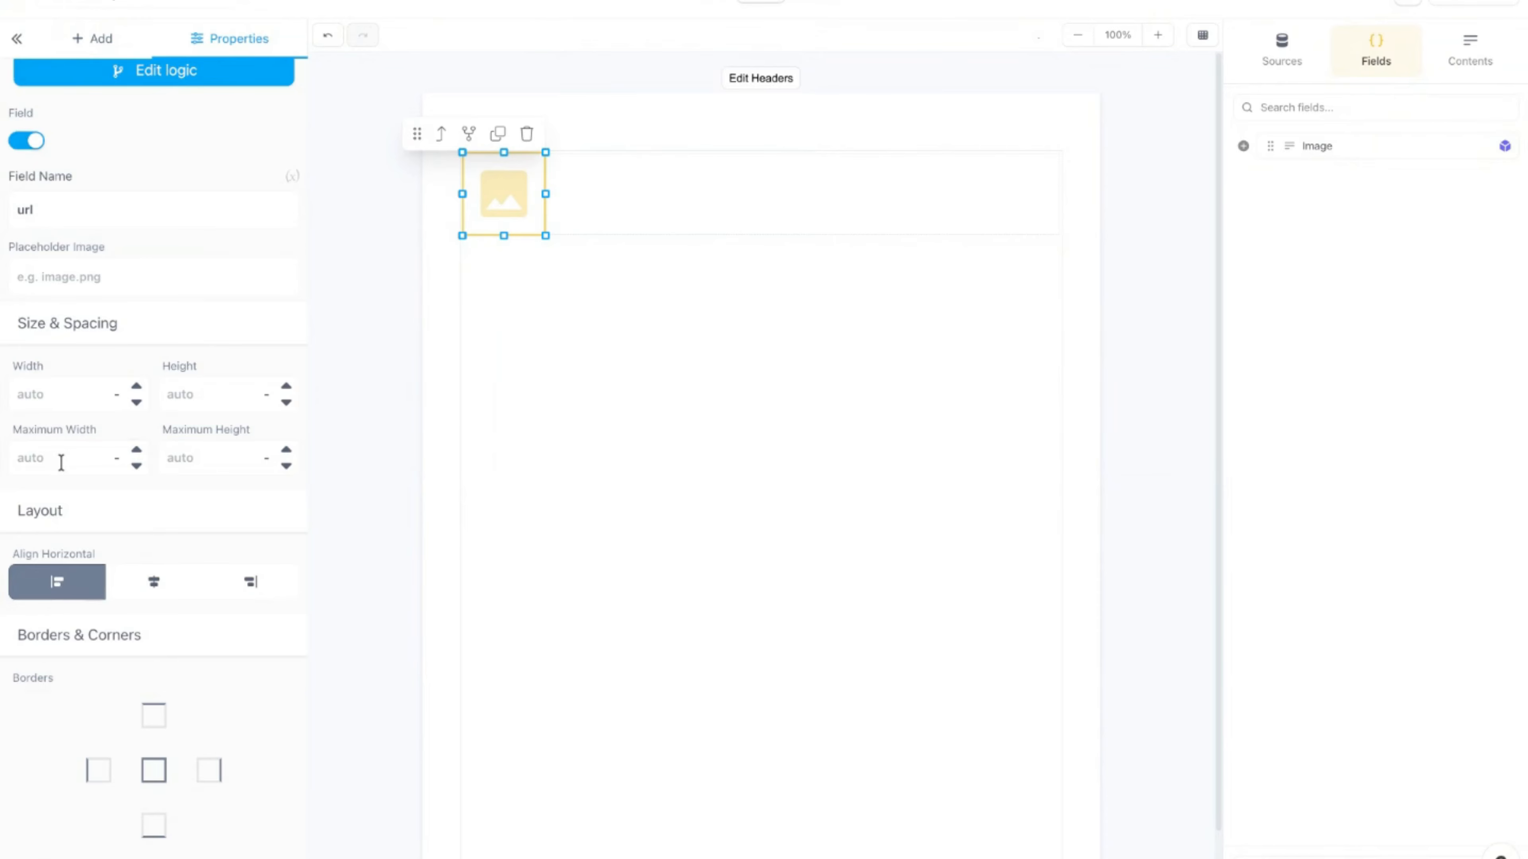
left_click(214, 457)
type("200")
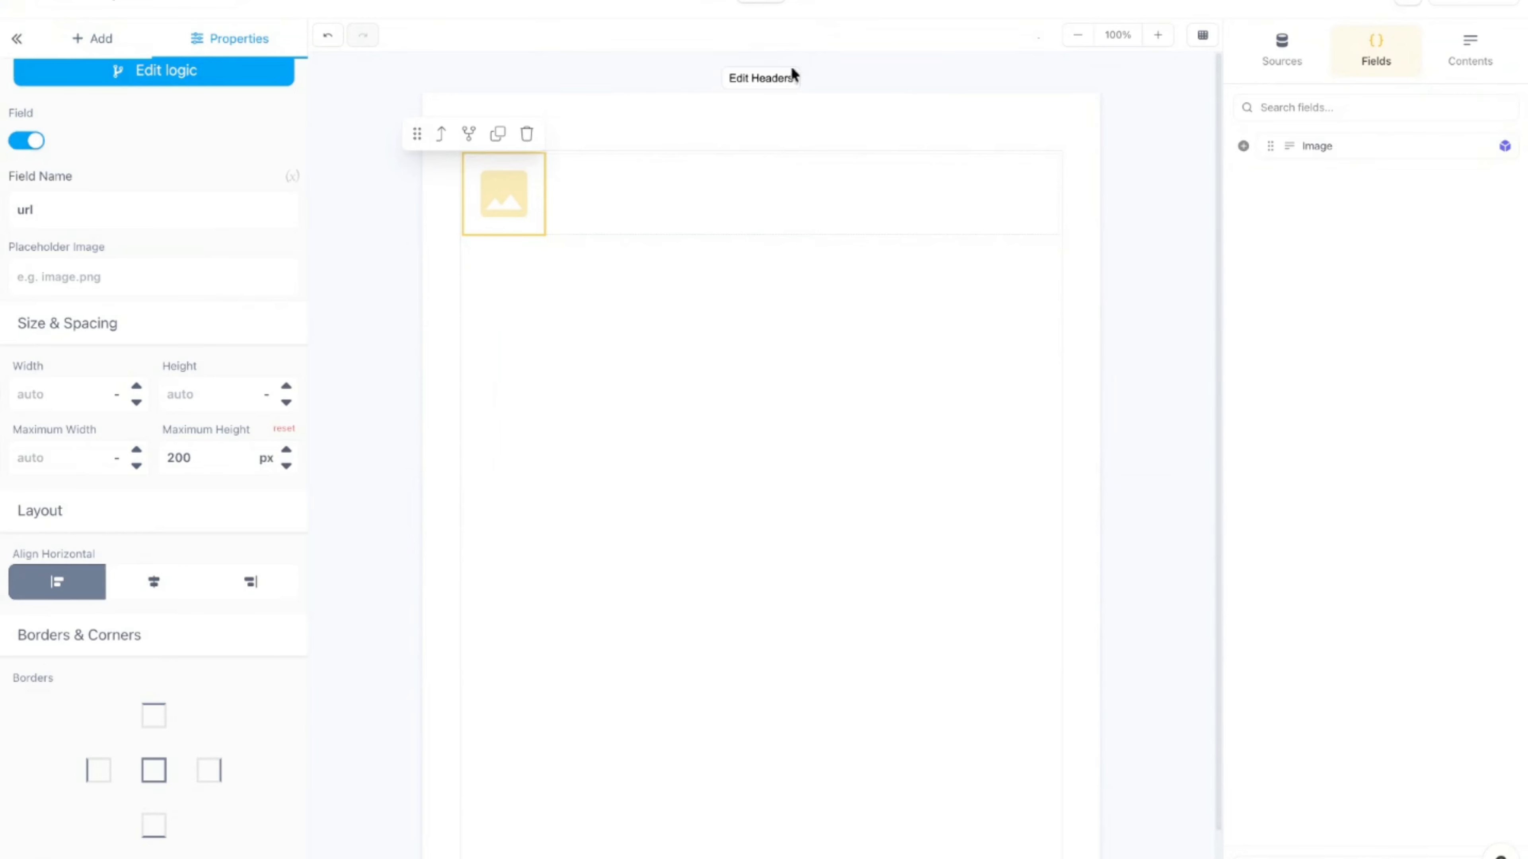
left_click(815, 6)
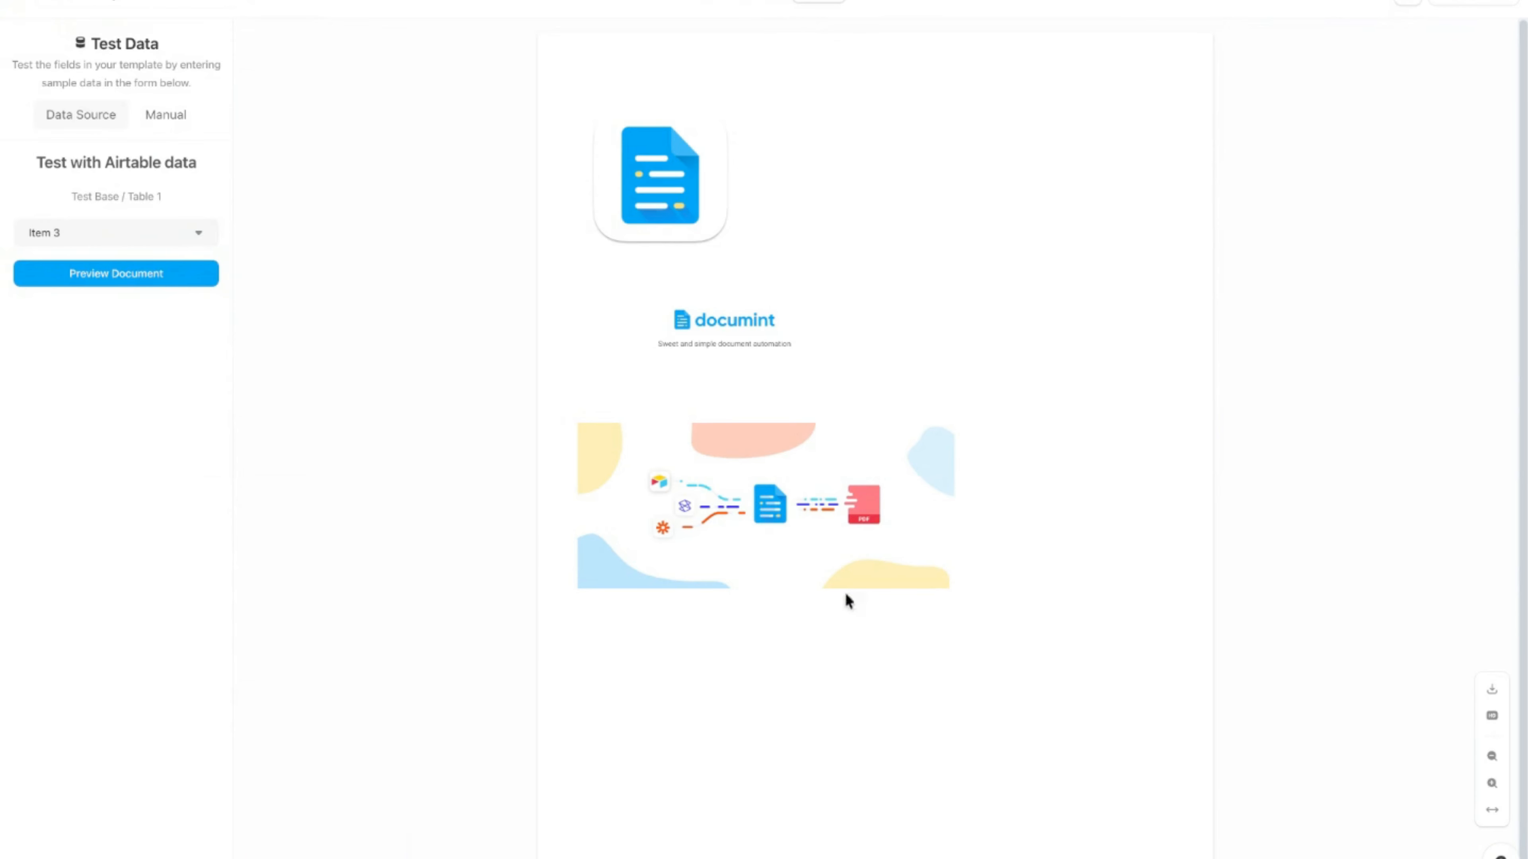
Step: Back in the editor, reset the image's maximum height to auto
left_click(776, 3)
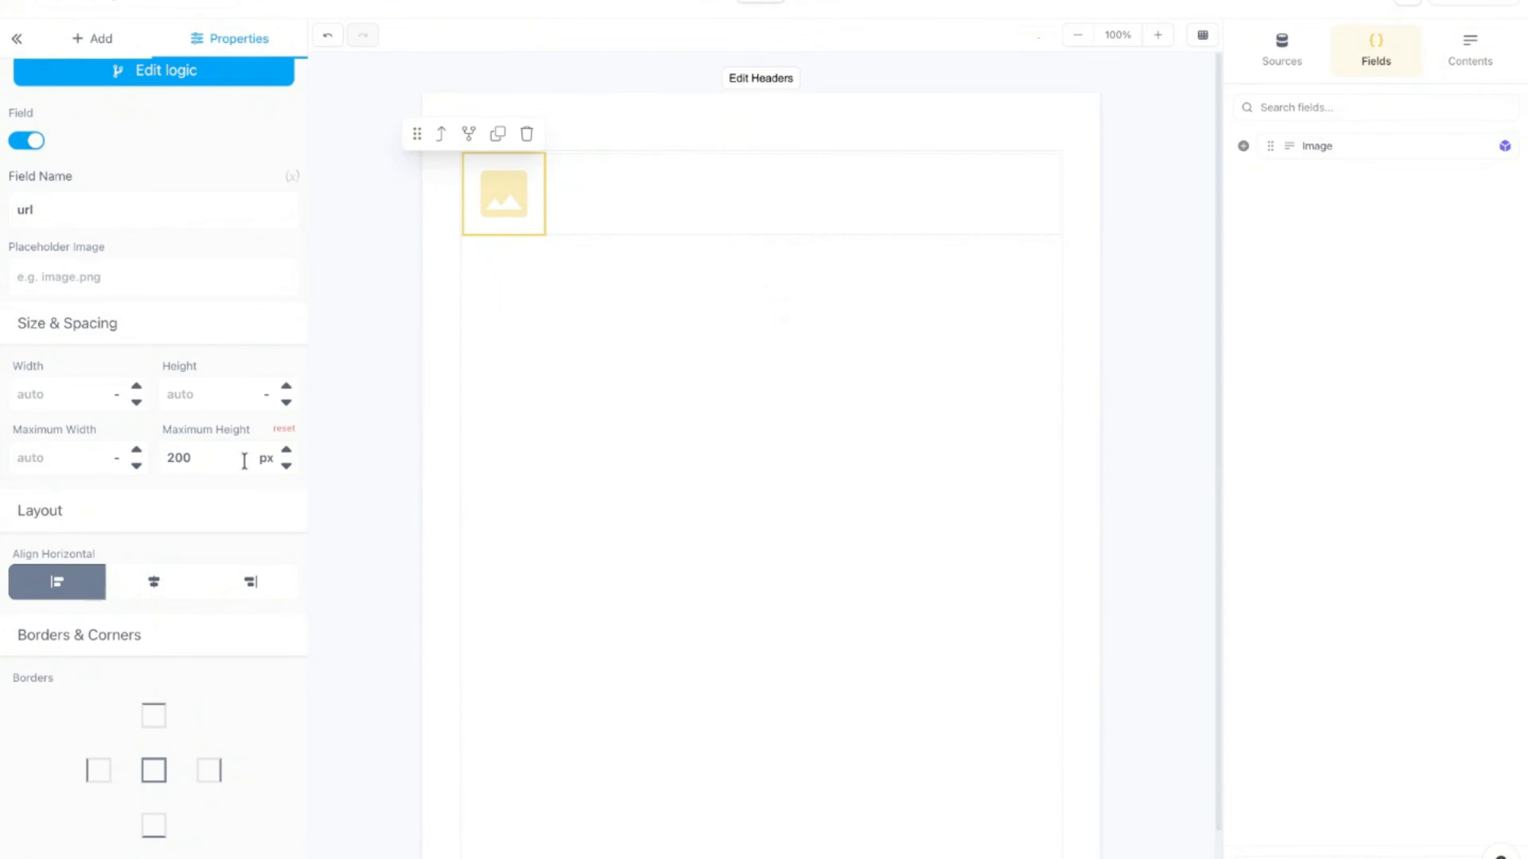
left_click(291, 432)
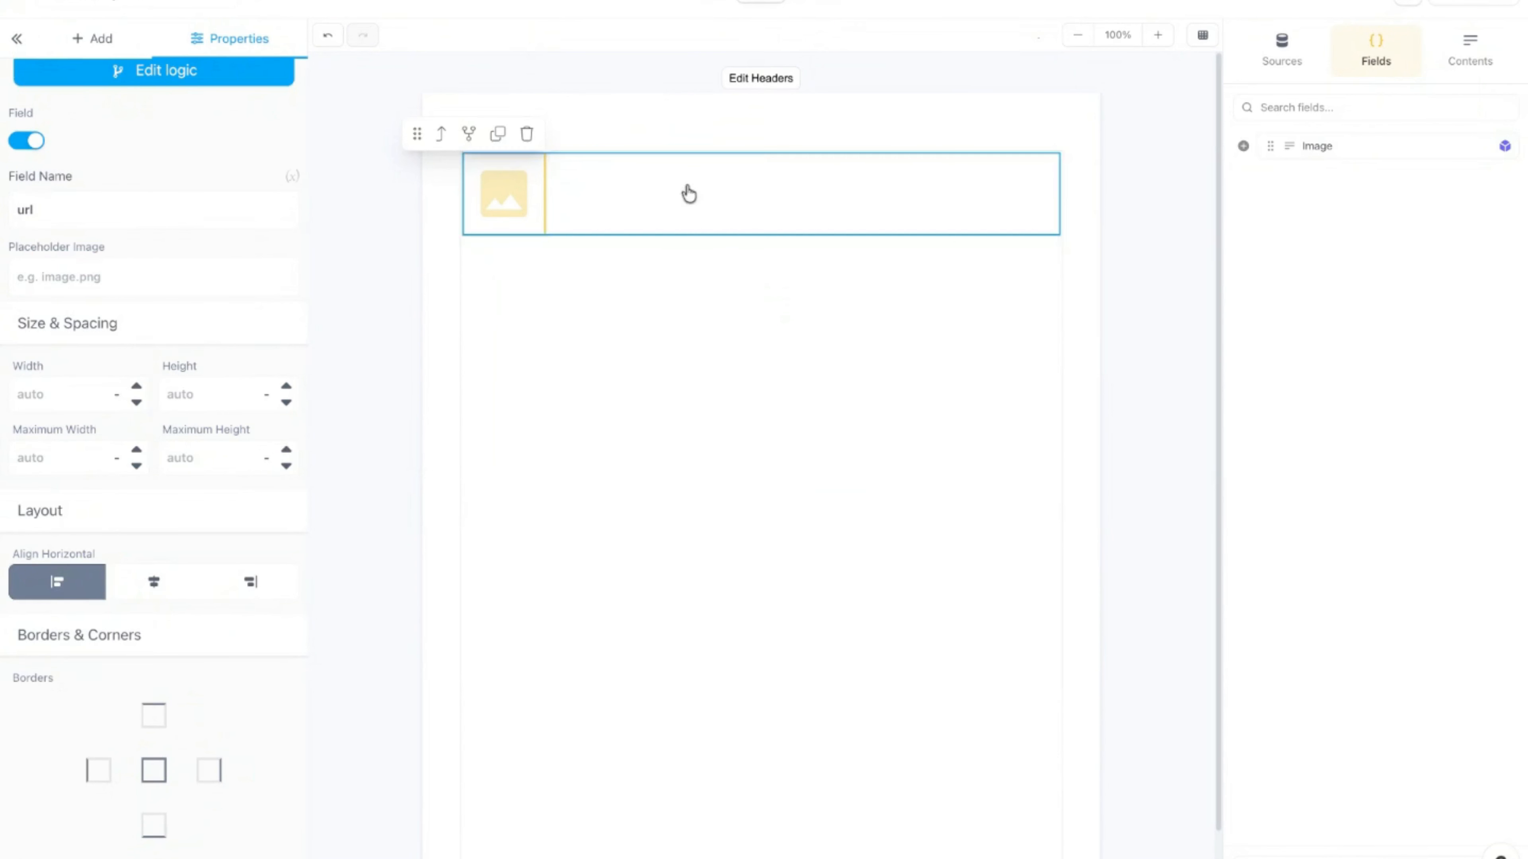
left_click(740, 204)
Step: Clear Image as the row's Repeat/Loop List Field and save the row
left_click(954, 135)
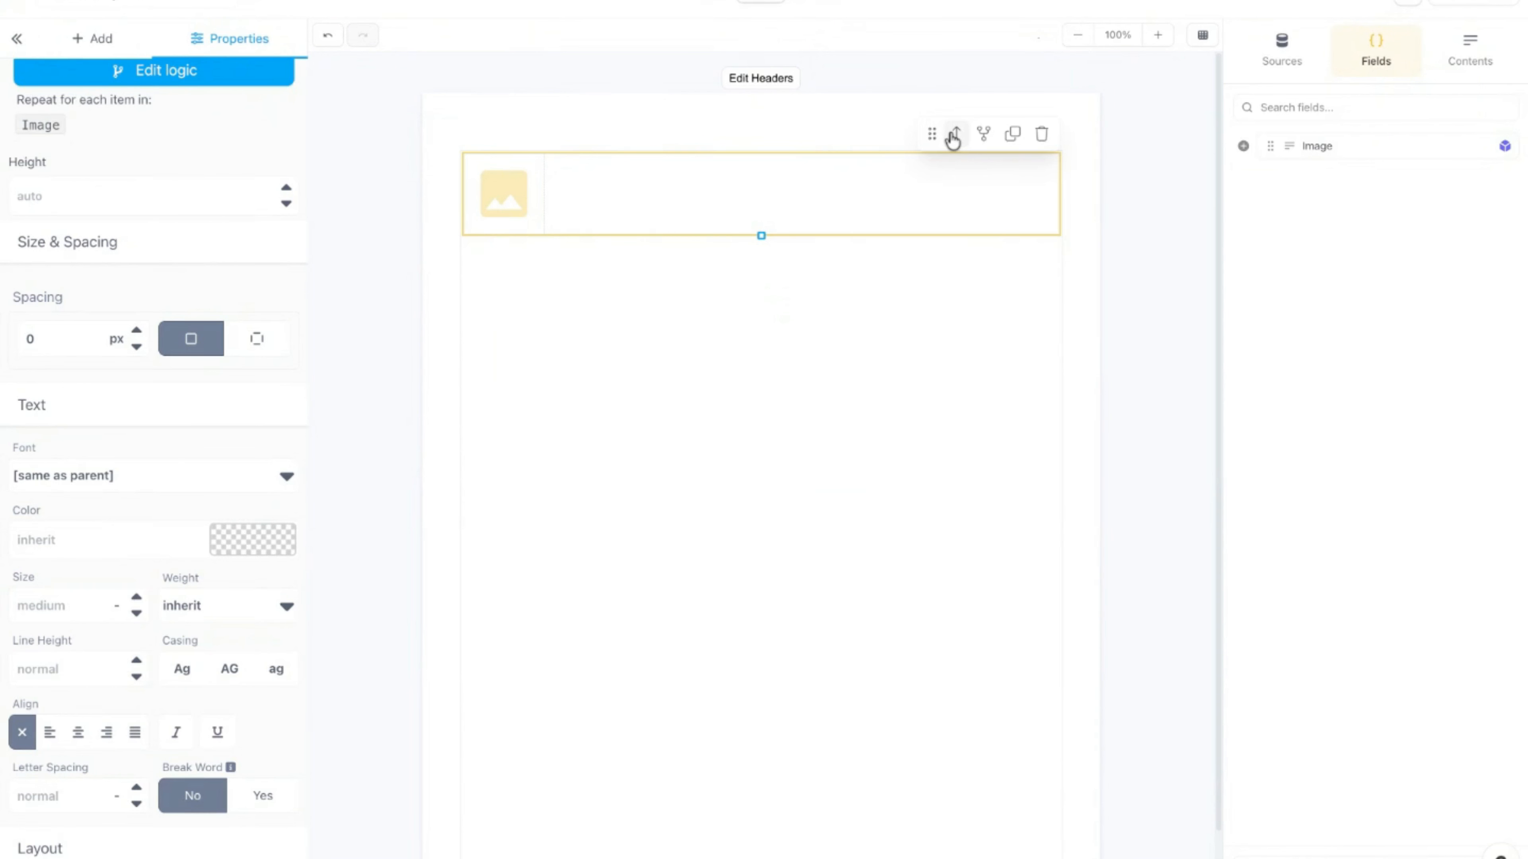
left_click(984, 137)
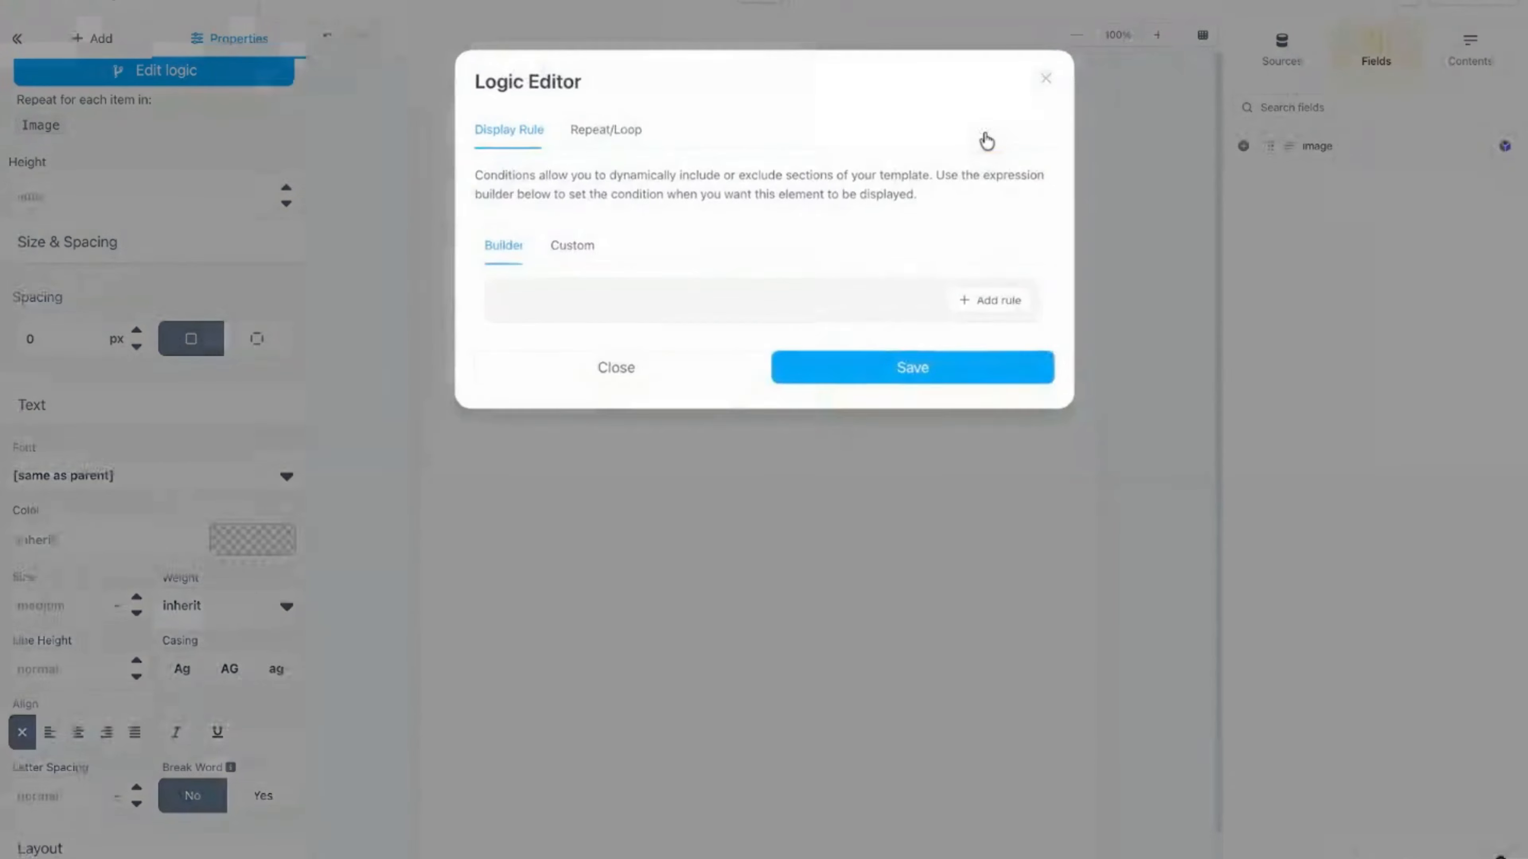
left_click(577, 137)
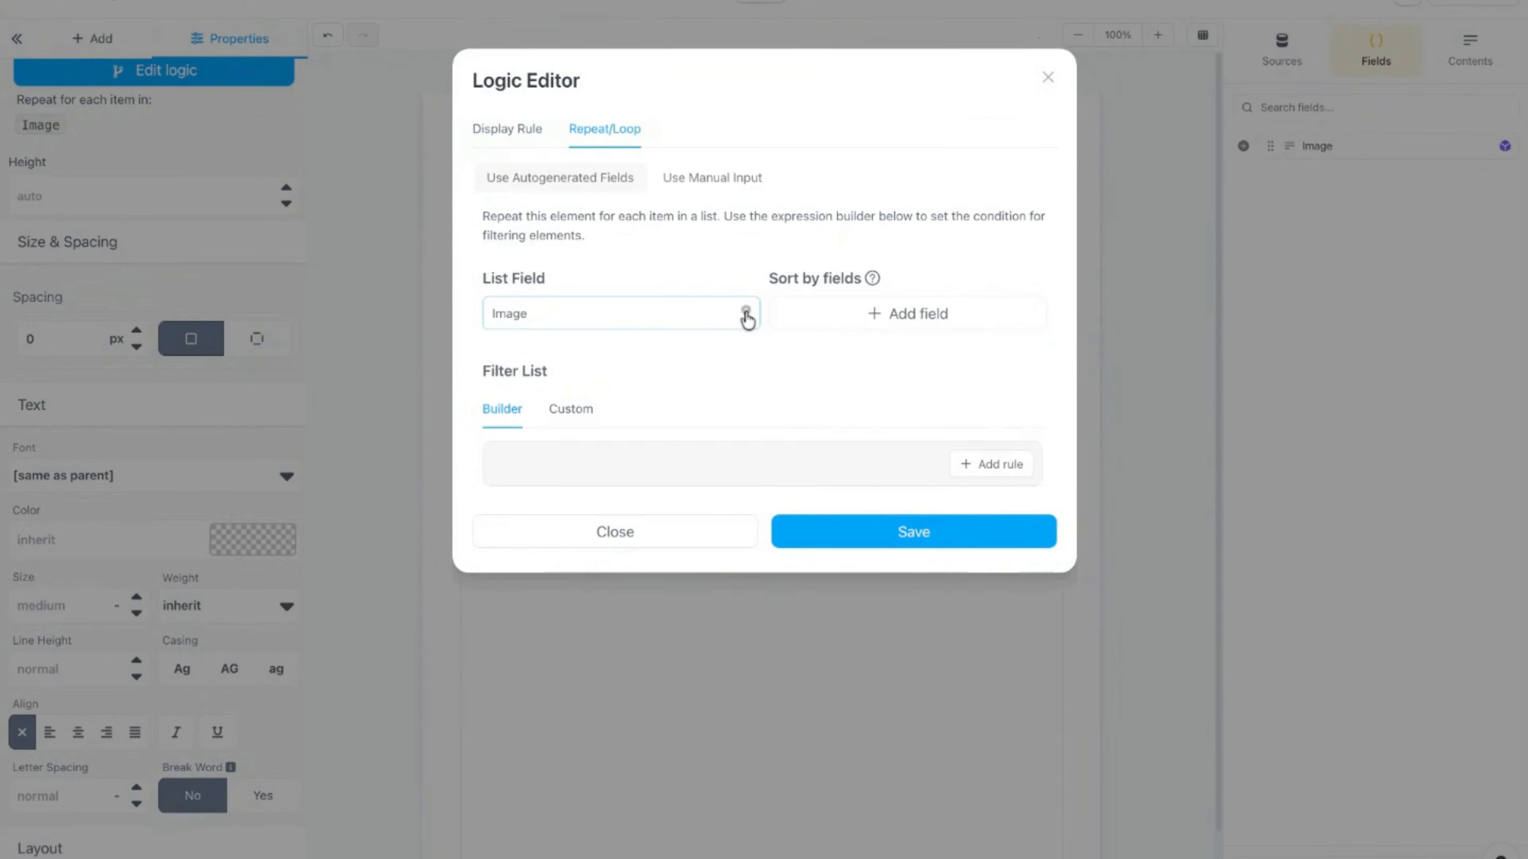
left_click(744, 312)
left_click(843, 373)
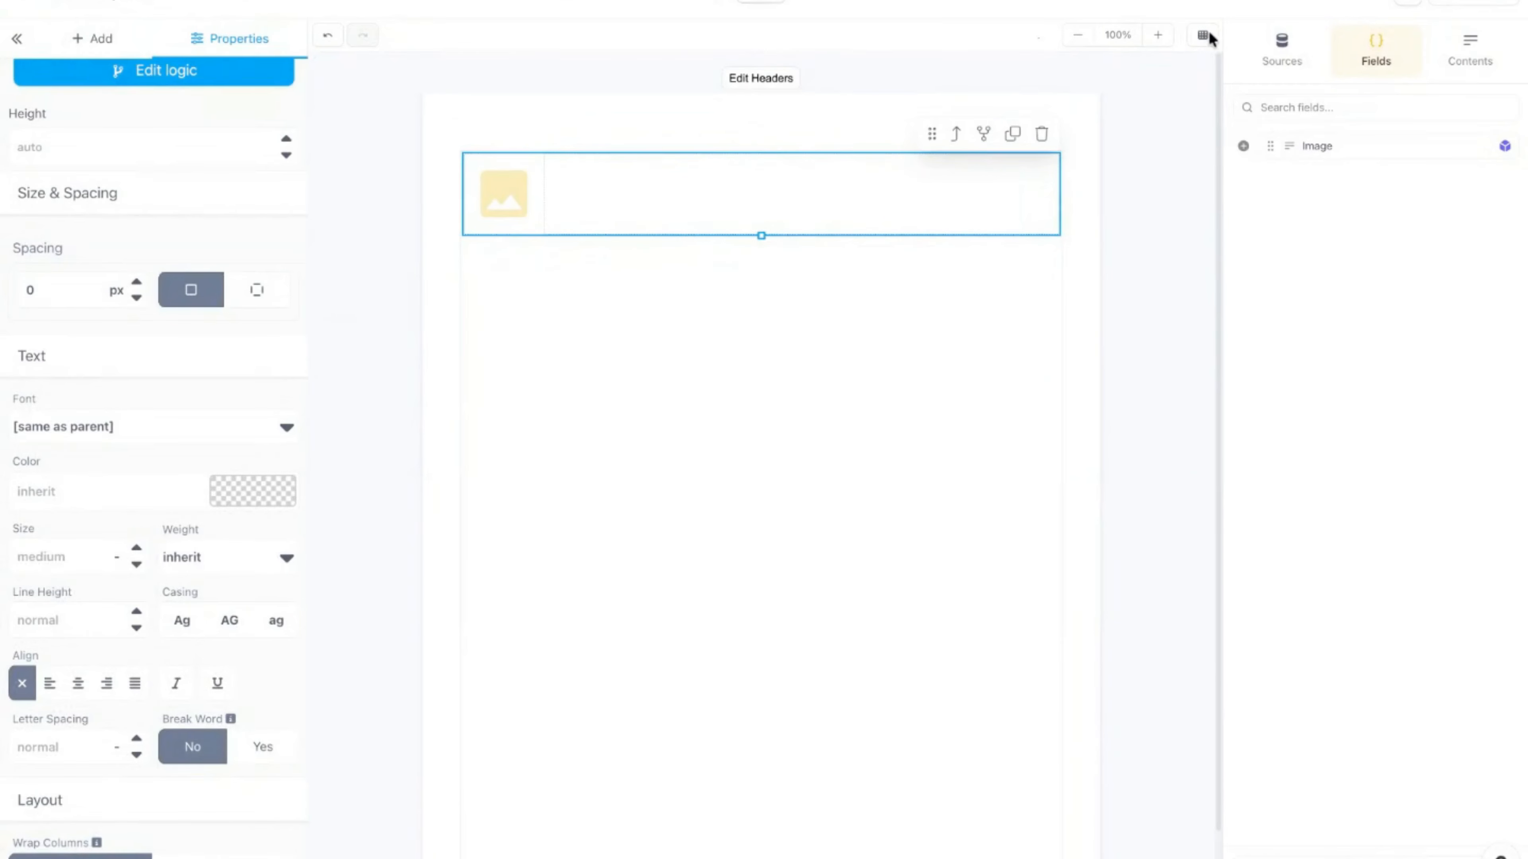
Step: Set the image's column to repeat over the Image list field in its Repeat/Loop logic
left_click(1467, 54)
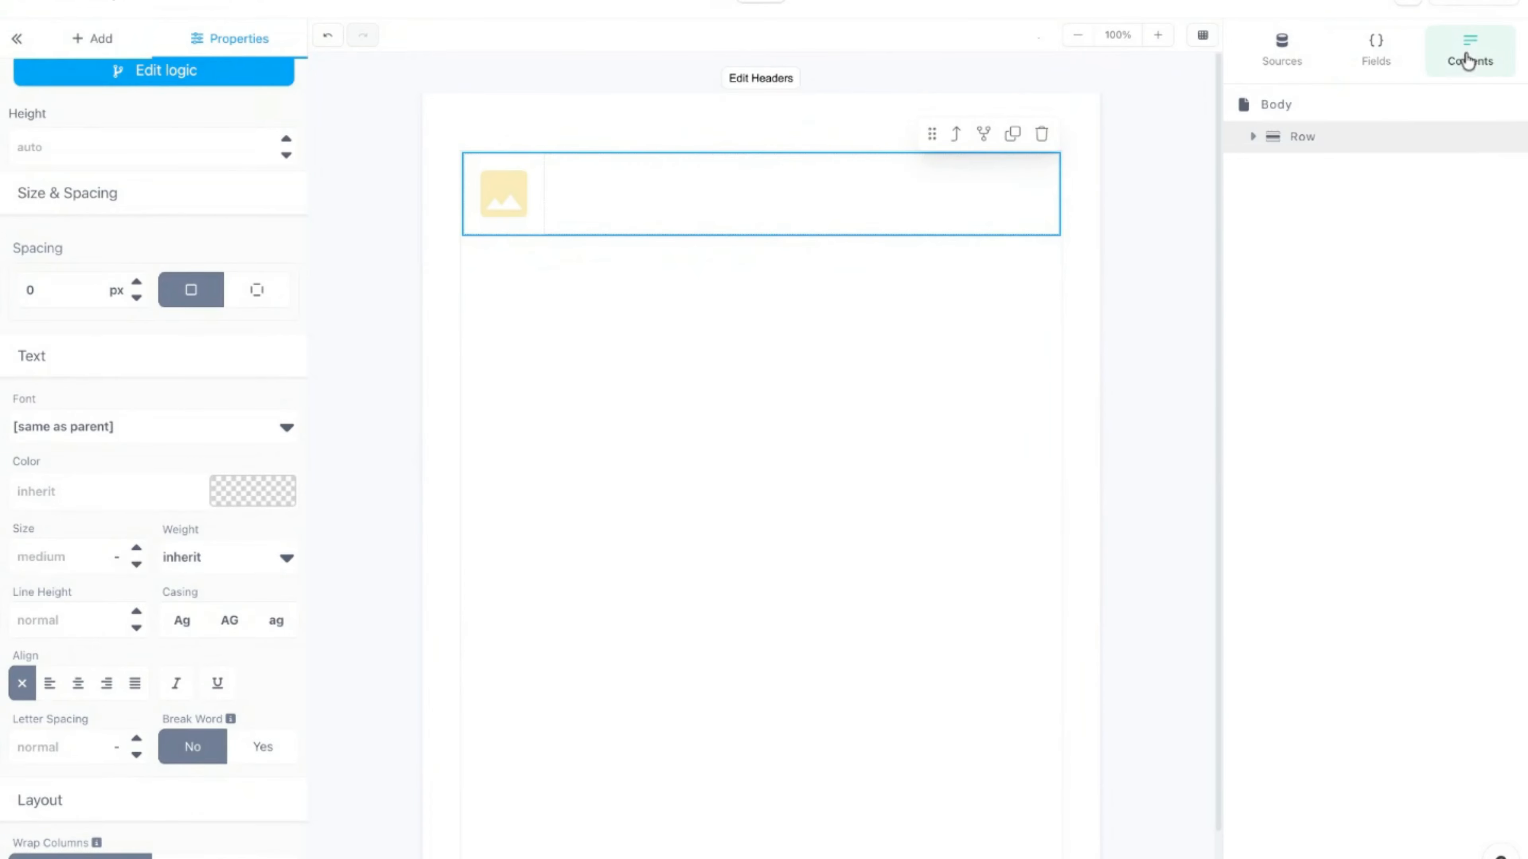
left_click(499, 205)
left_click(500, 205)
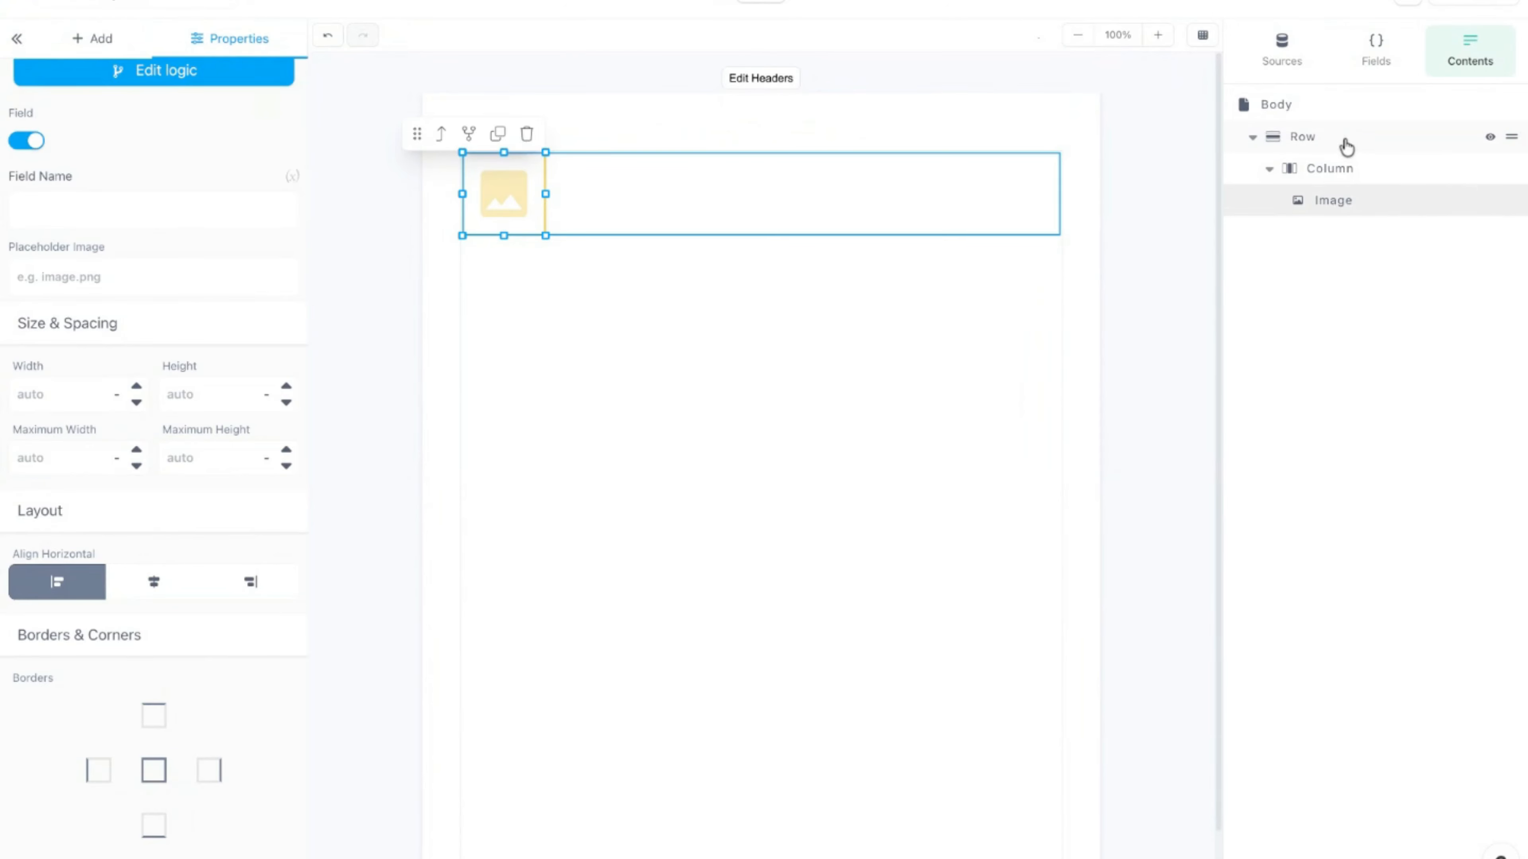
left_click(1365, 171)
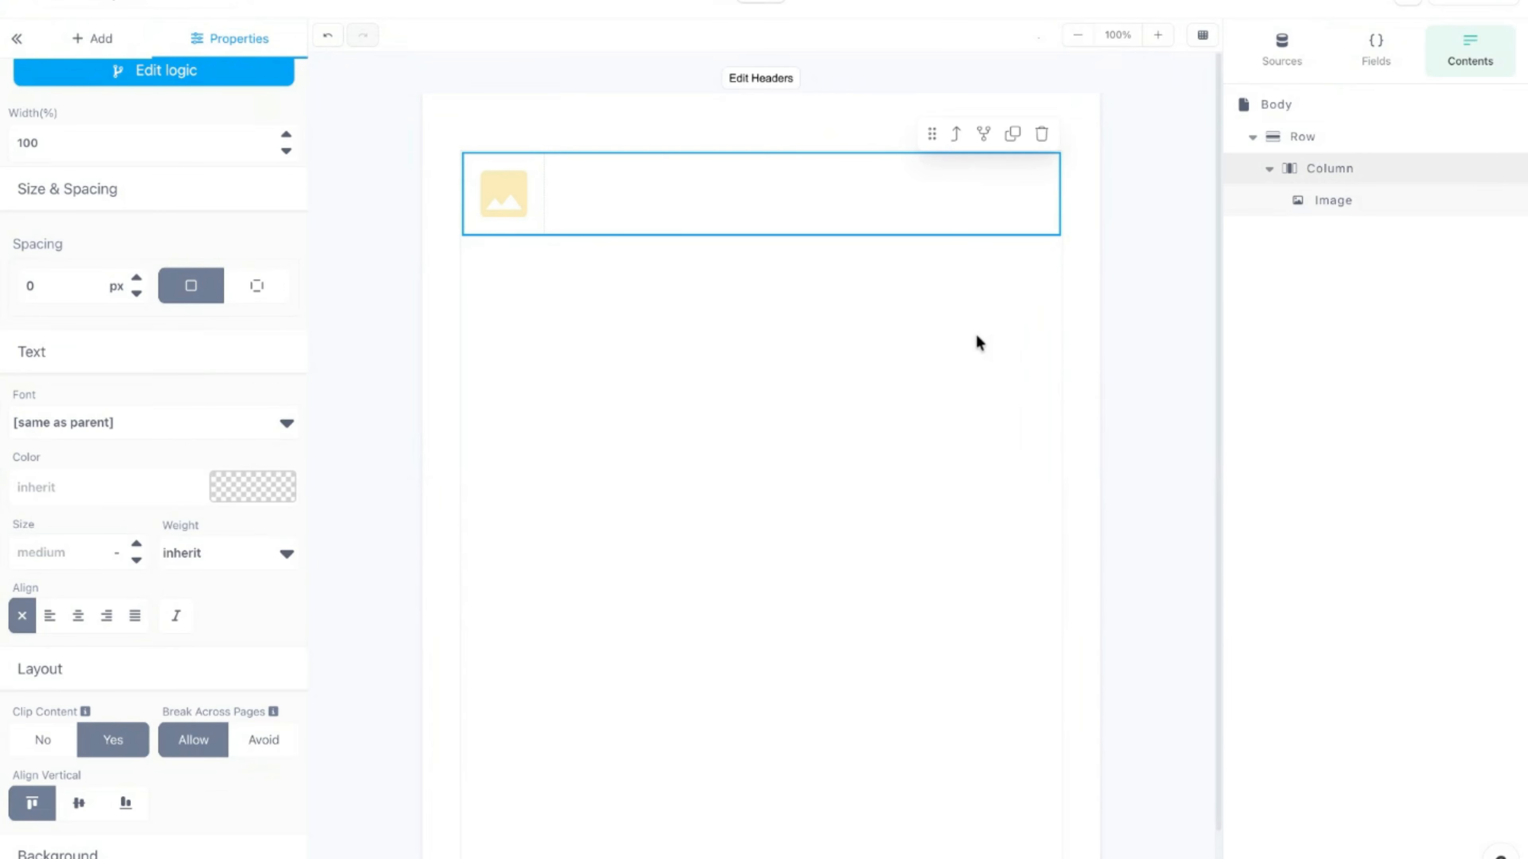
scroll(154, 458, "up", 1)
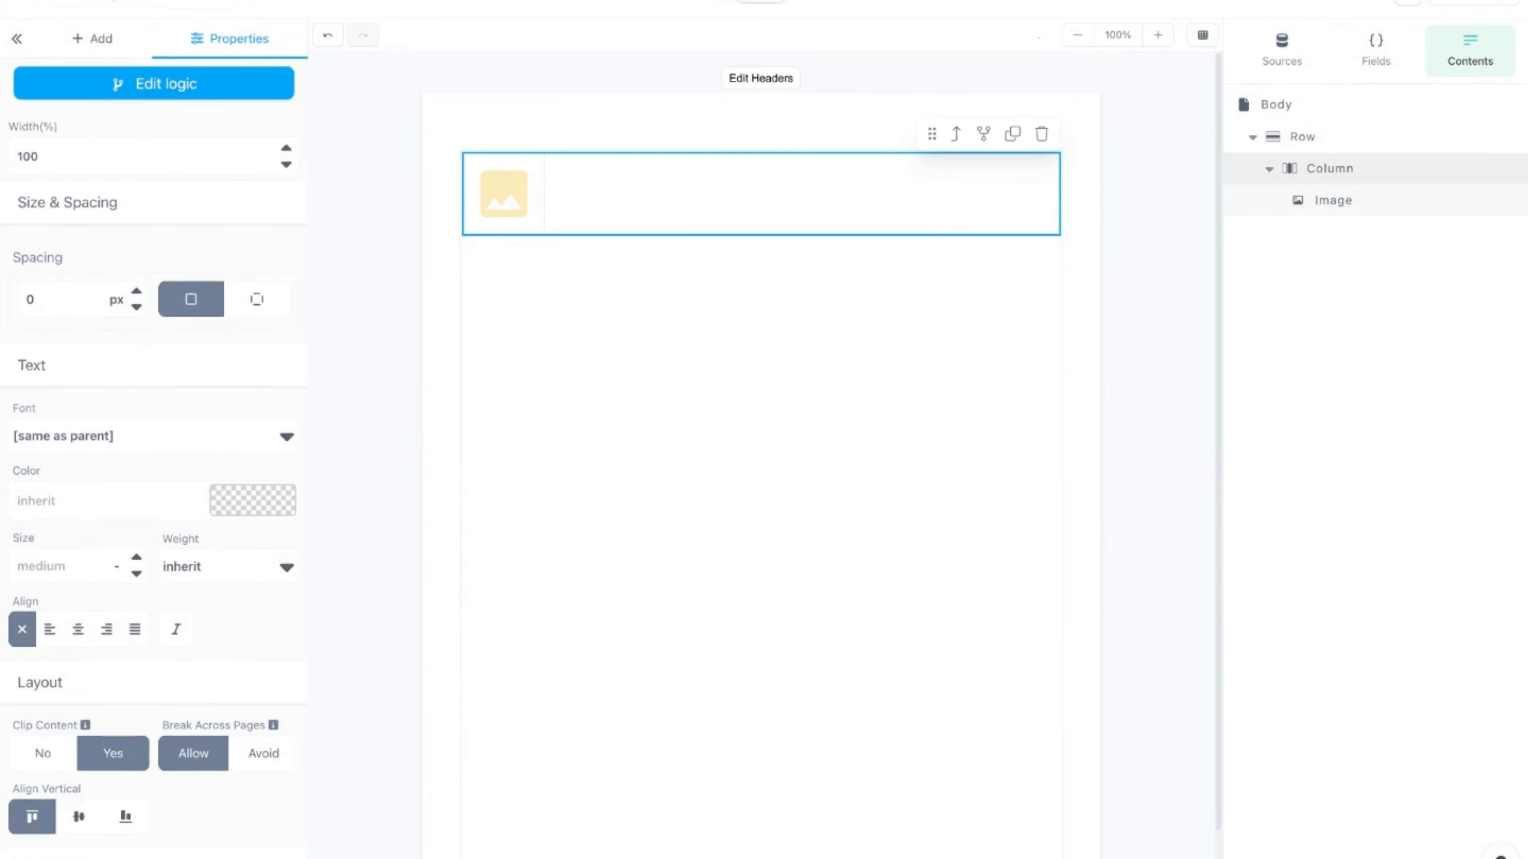
left_click(260, 142)
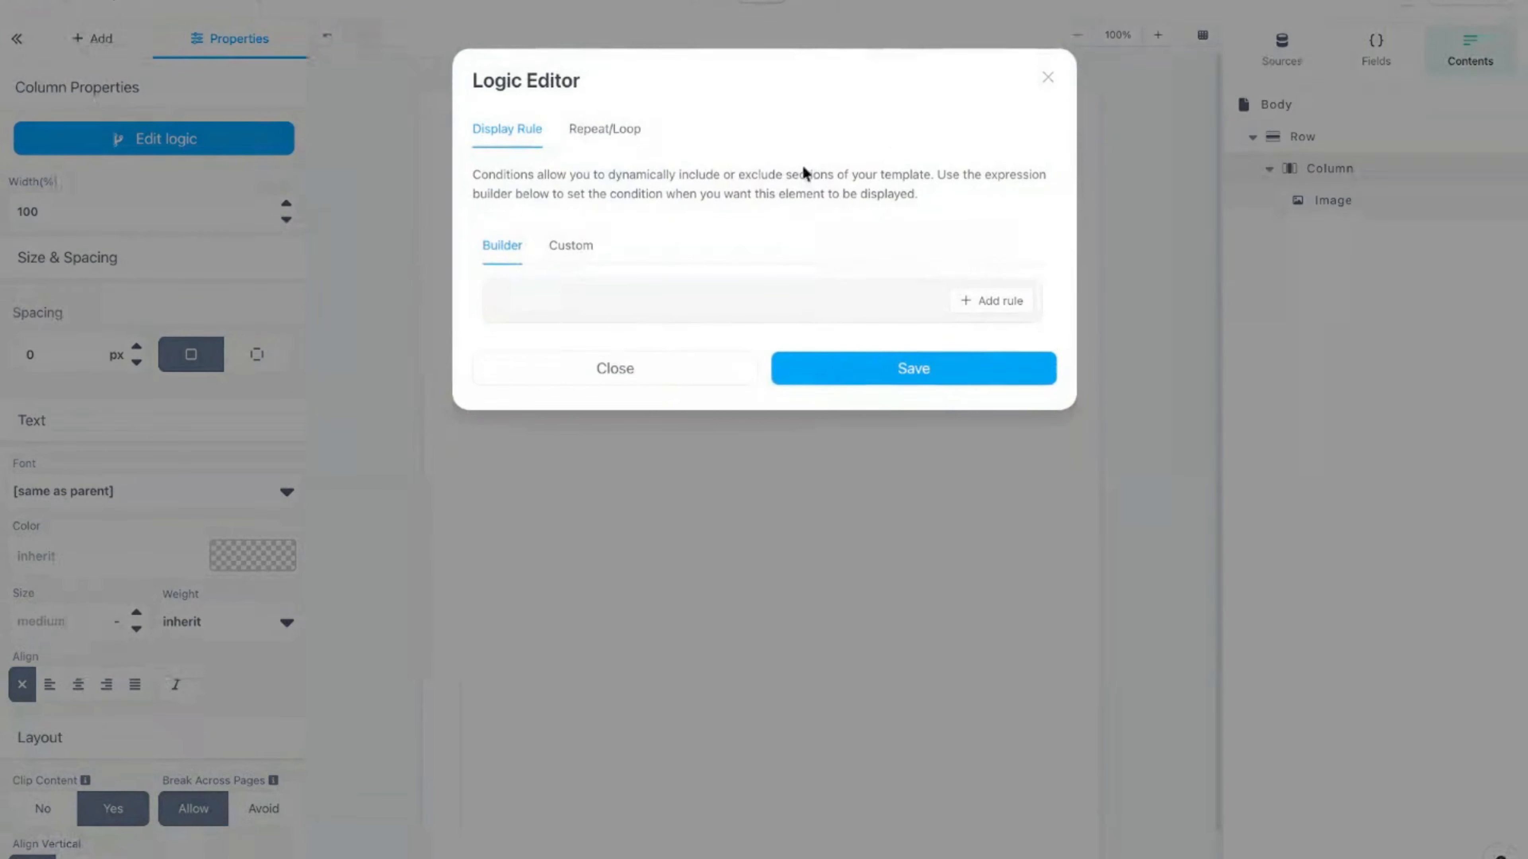
left_click(586, 133)
left_click(672, 310)
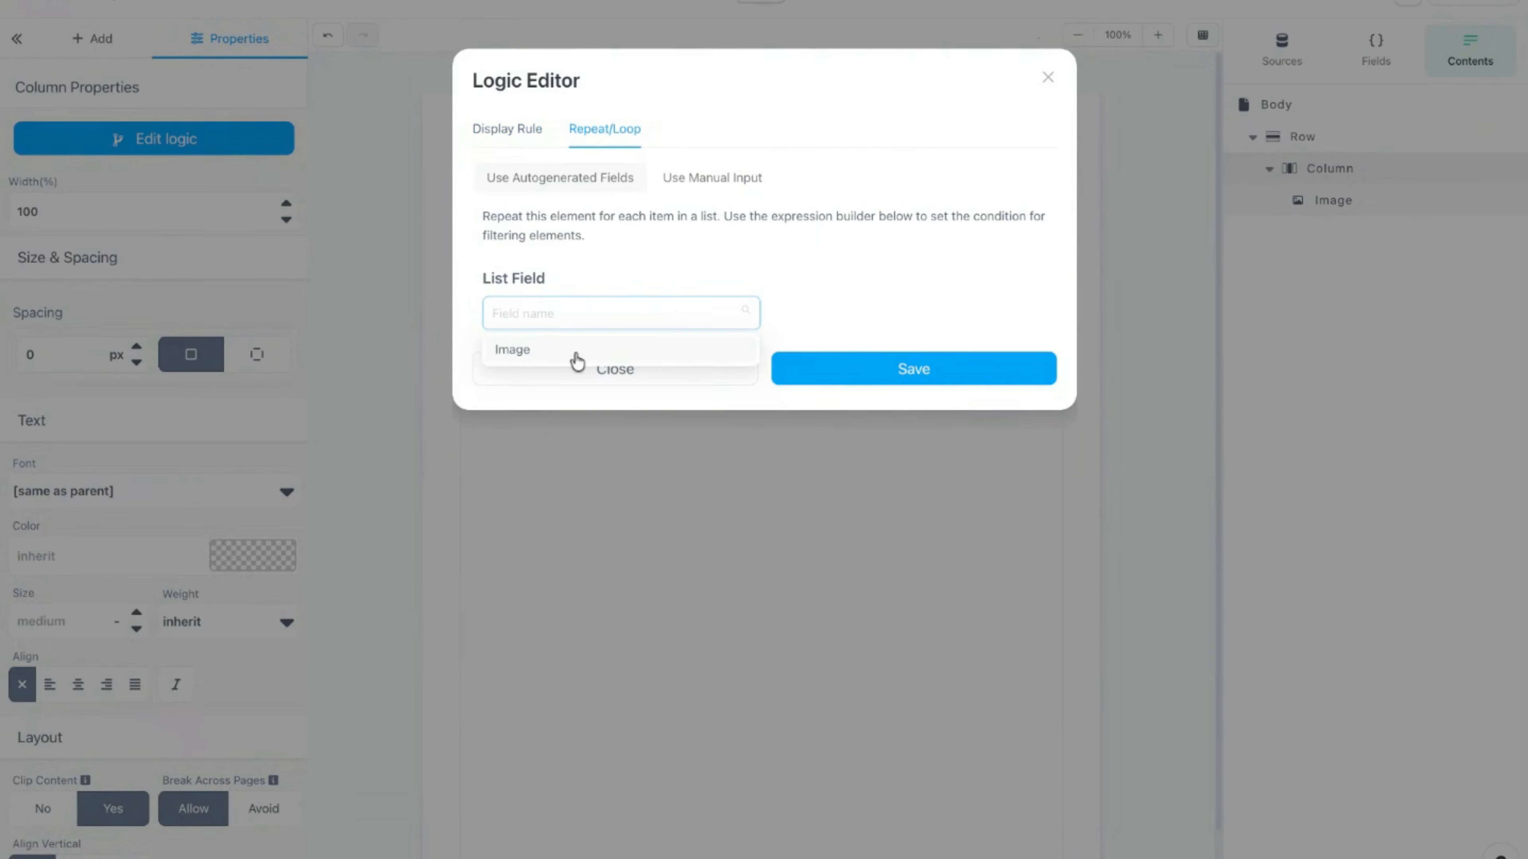
left_click(576, 352)
left_click(846, 533)
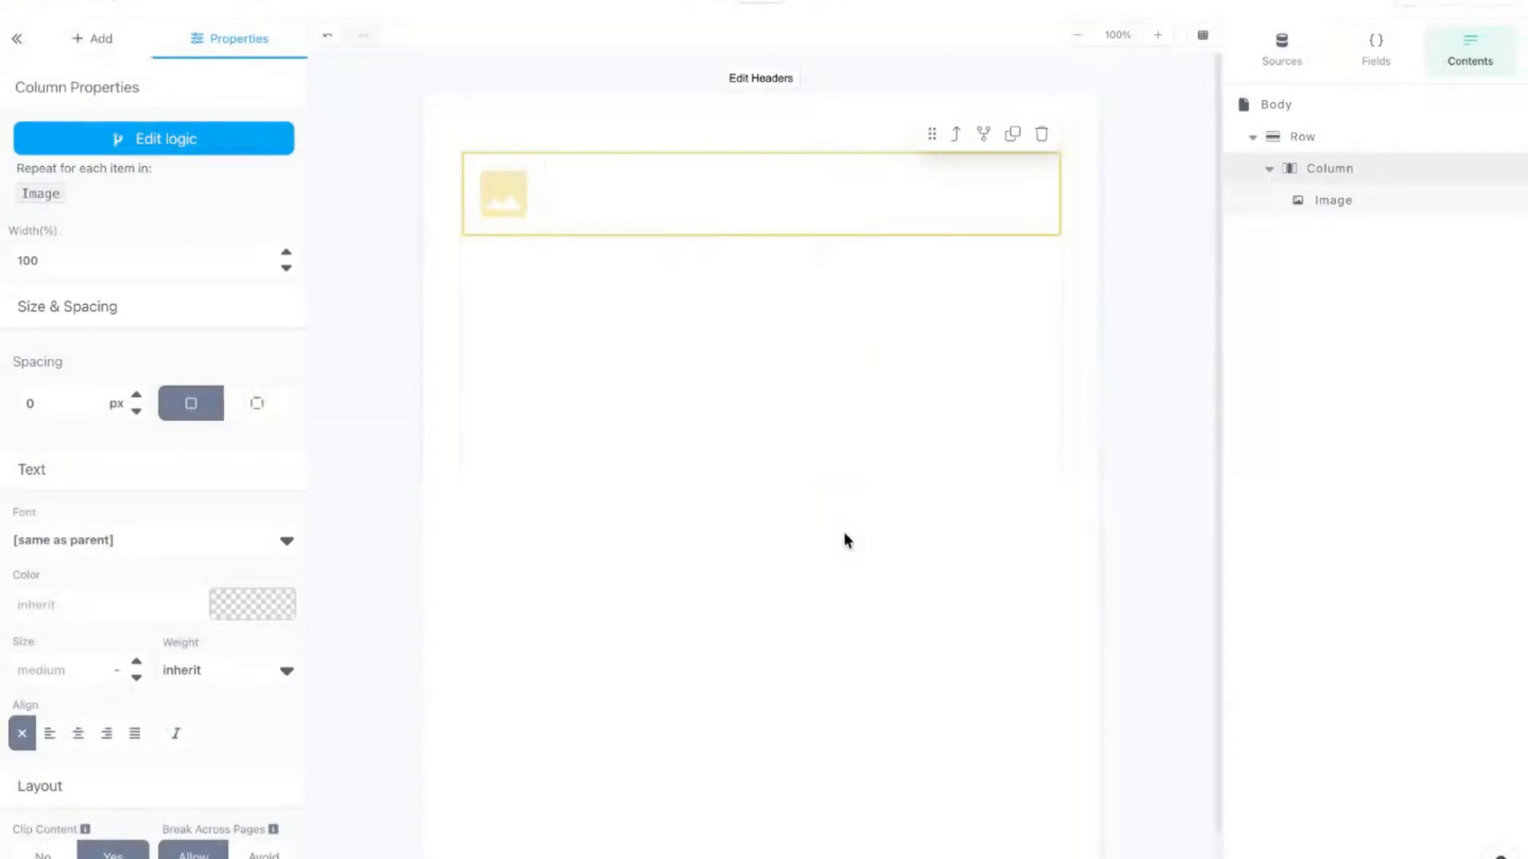
left_click(583, 135)
left_click(485, 203)
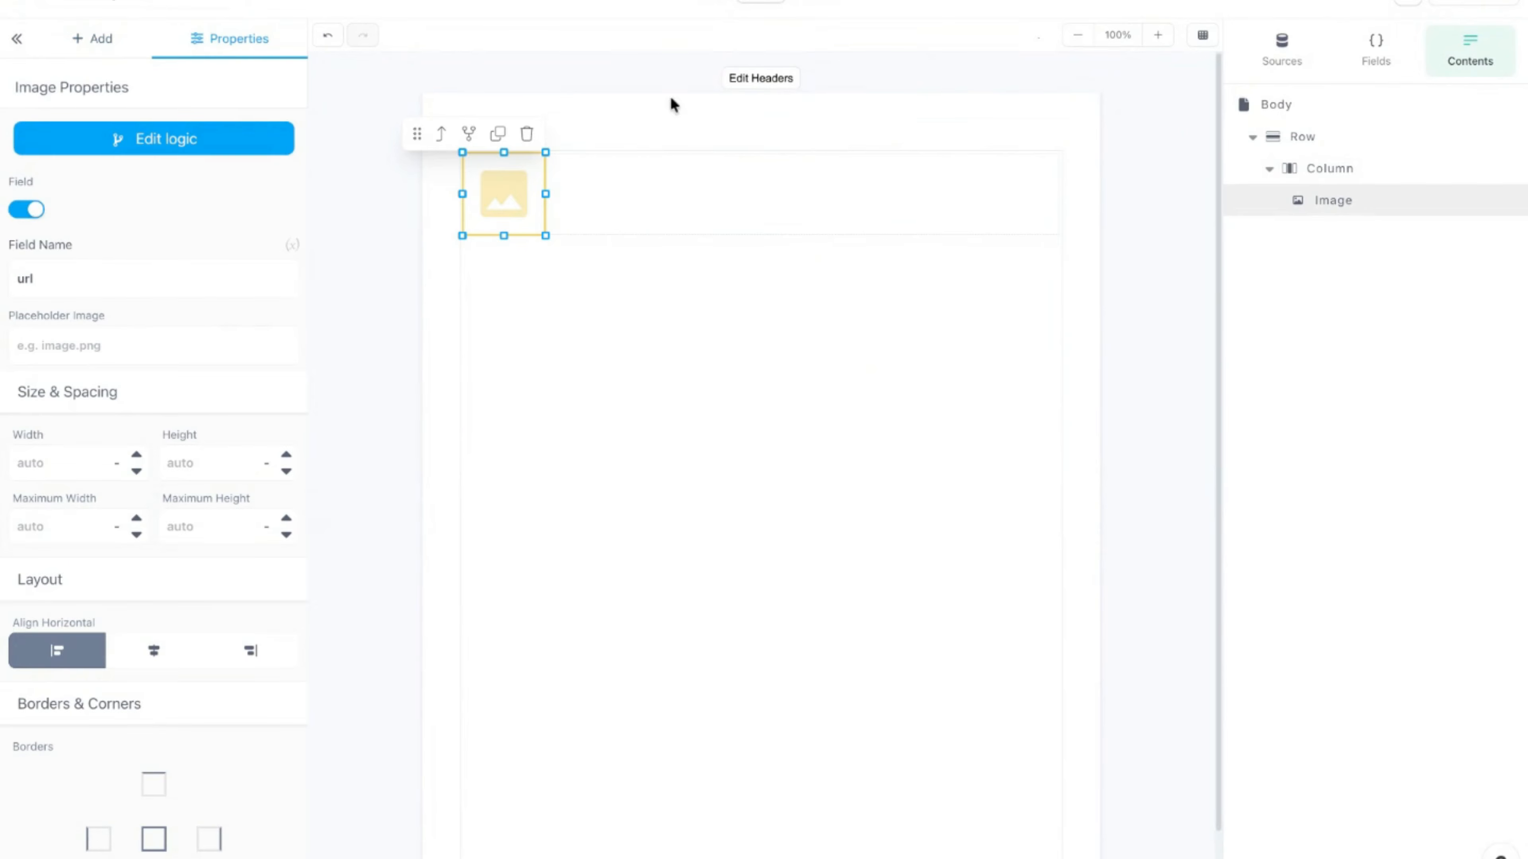
Step: Check the repeated images in an Airtable test-data preview, then delete the image element
left_click(806, 3)
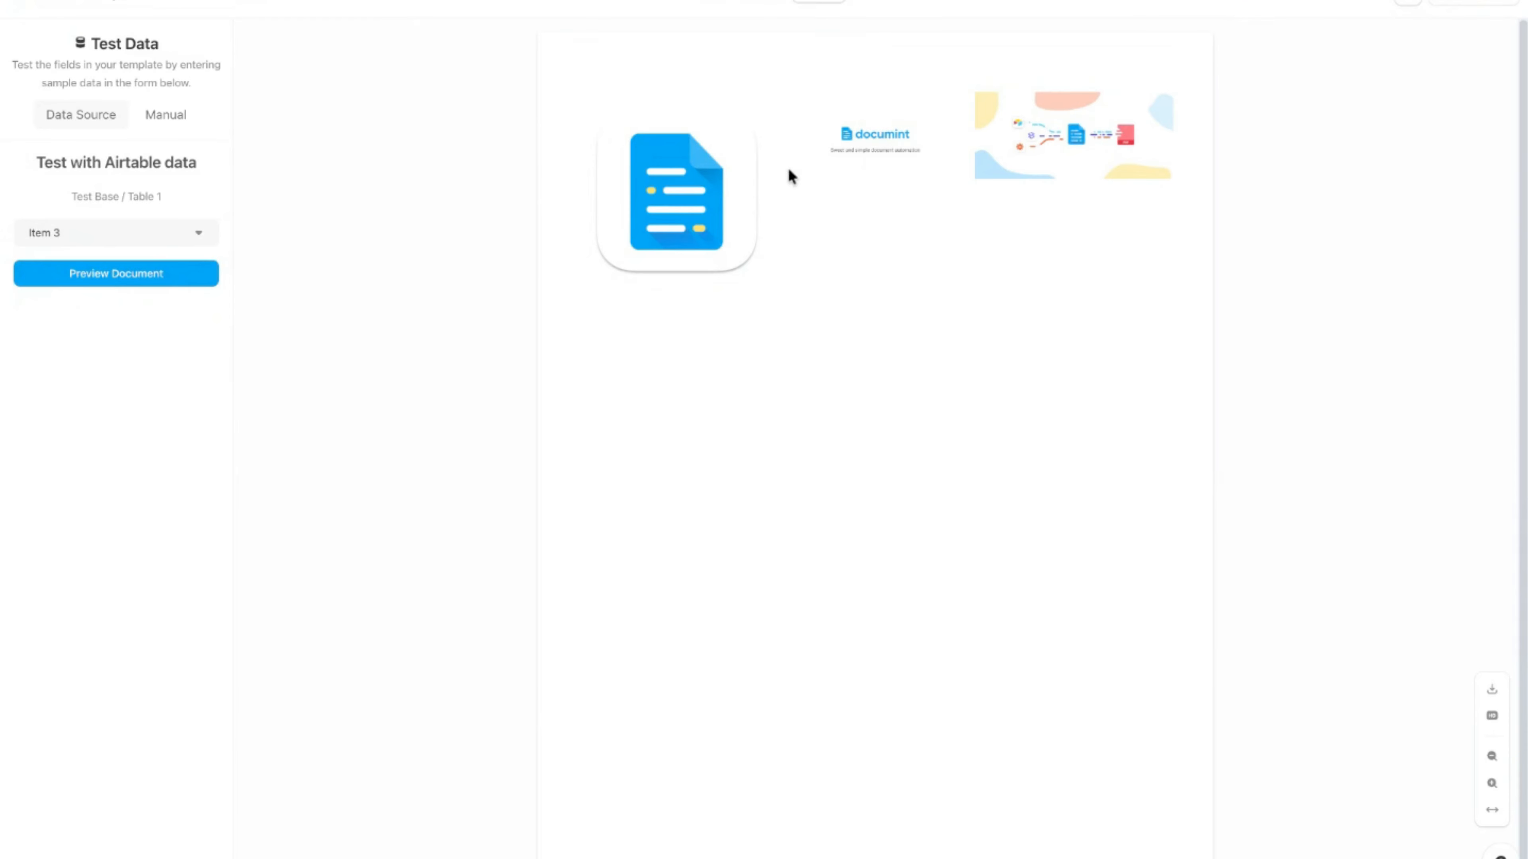
left_click(752, 3)
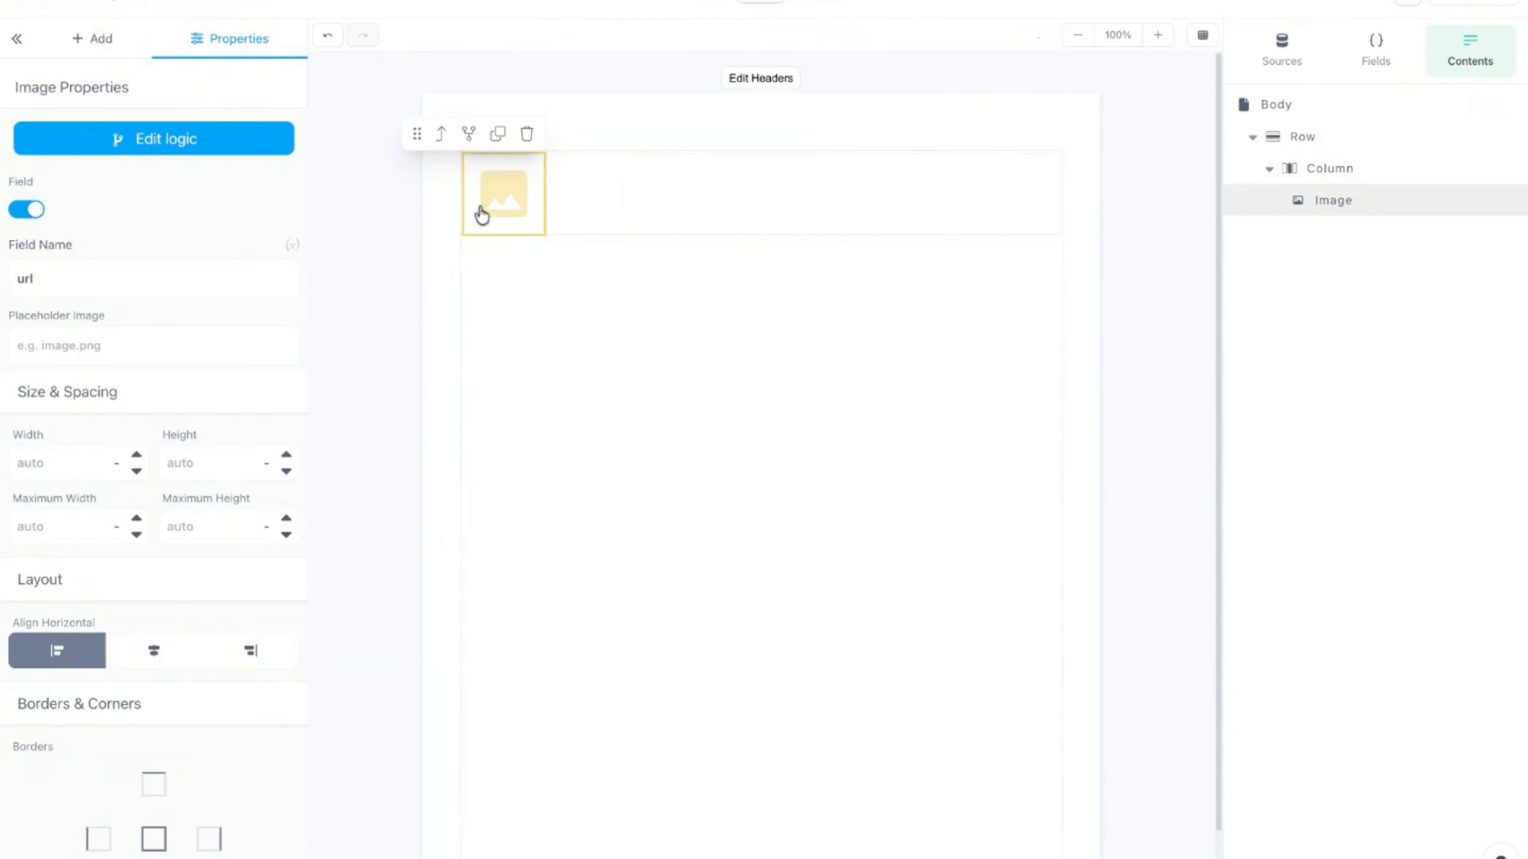
left_click(526, 134)
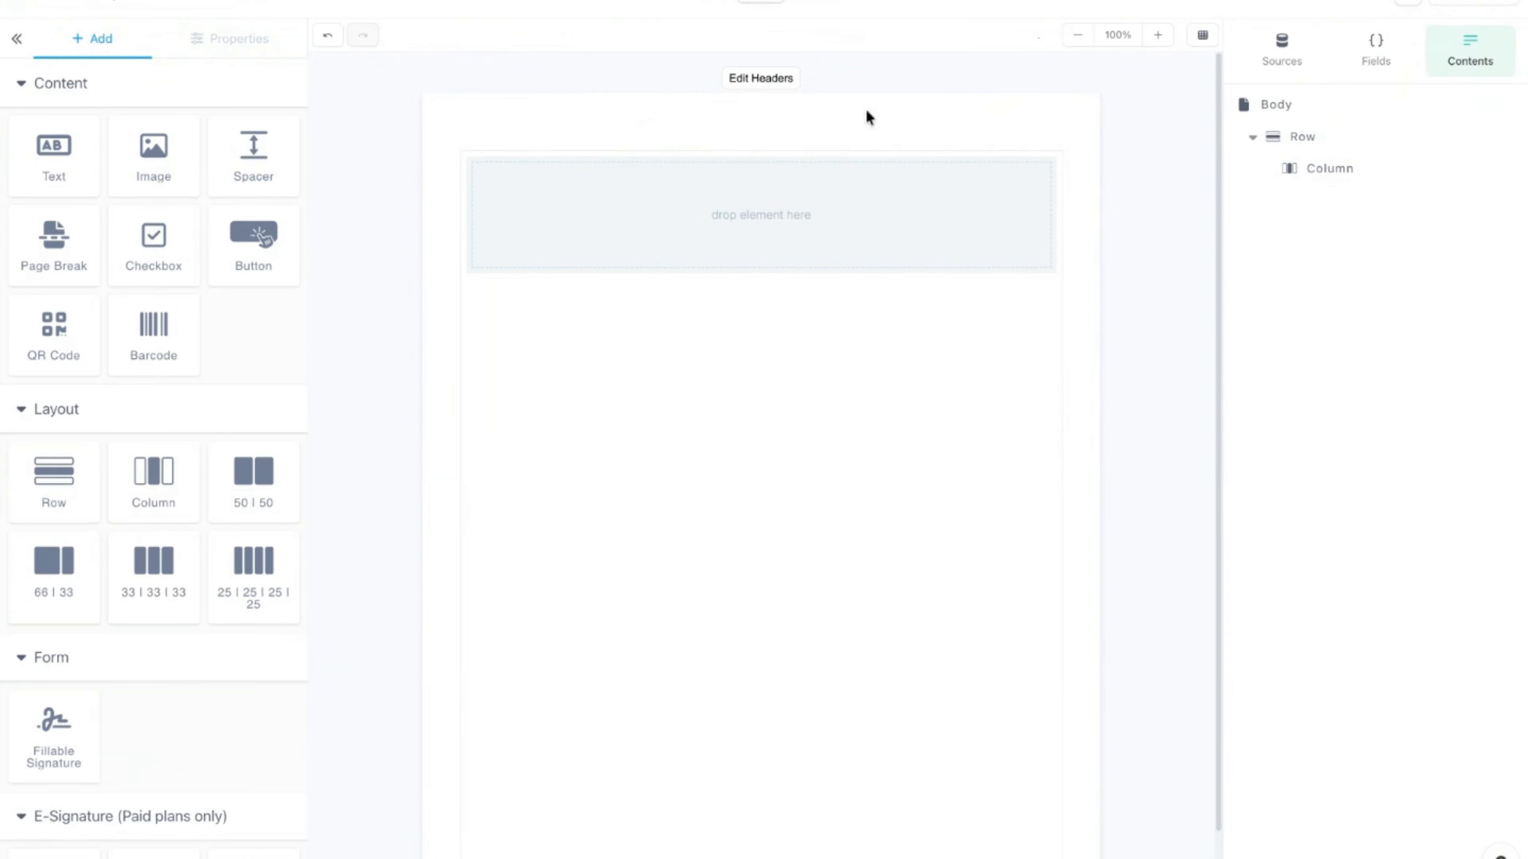
Step: Clear Image as the empty column's repeat list field and save its logic
left_click(715, 236)
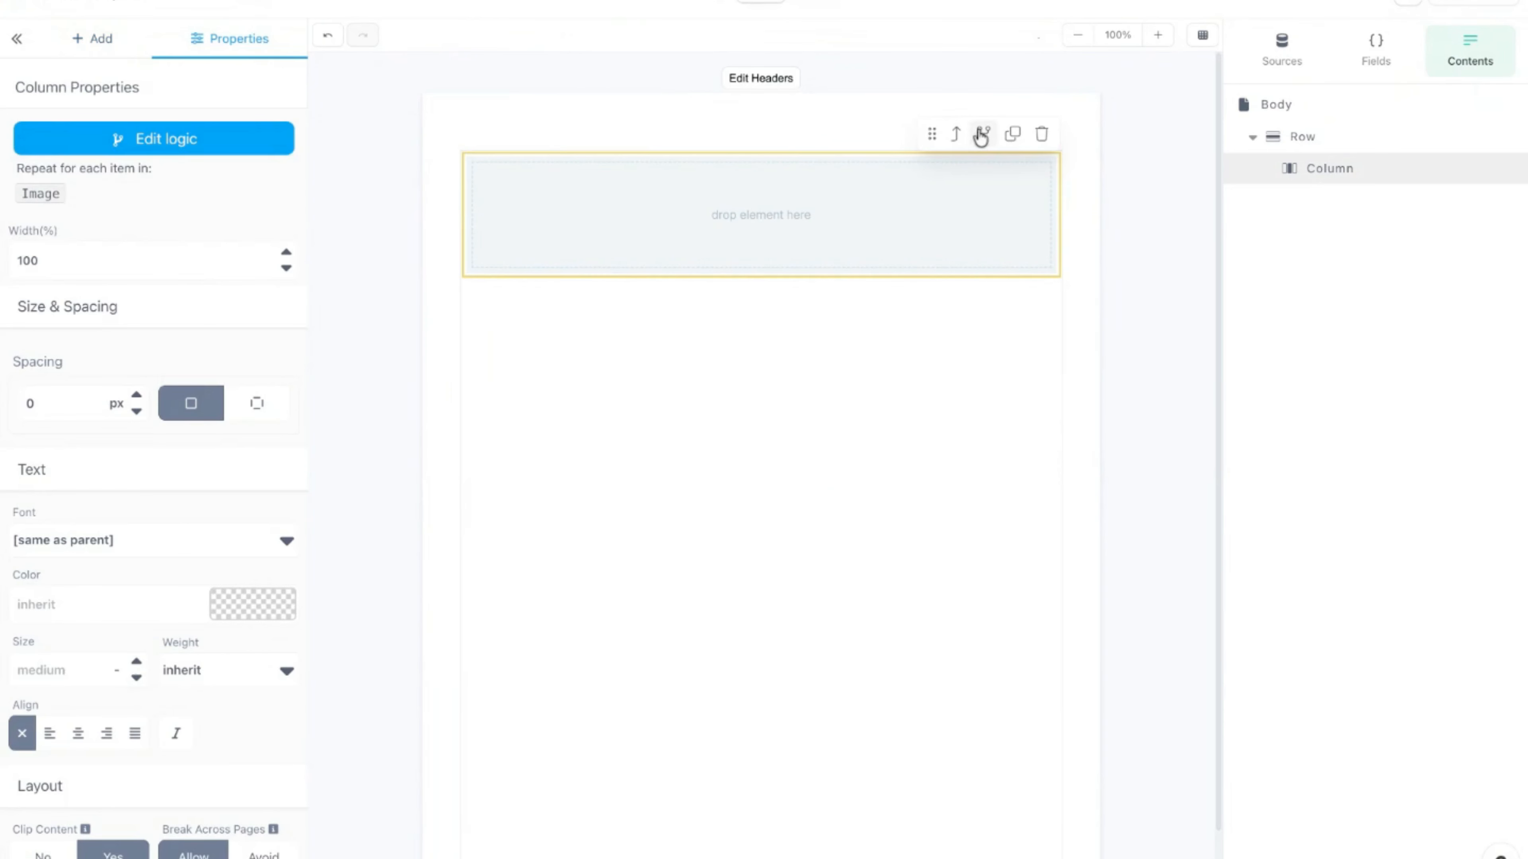
left_click(982, 135)
left_click(596, 134)
left_click(747, 314)
left_click(809, 376)
left_click(711, 113)
Step: Duplicate the empty column three times so the row holds four columns
left_click(706, 224)
left_click(1009, 144)
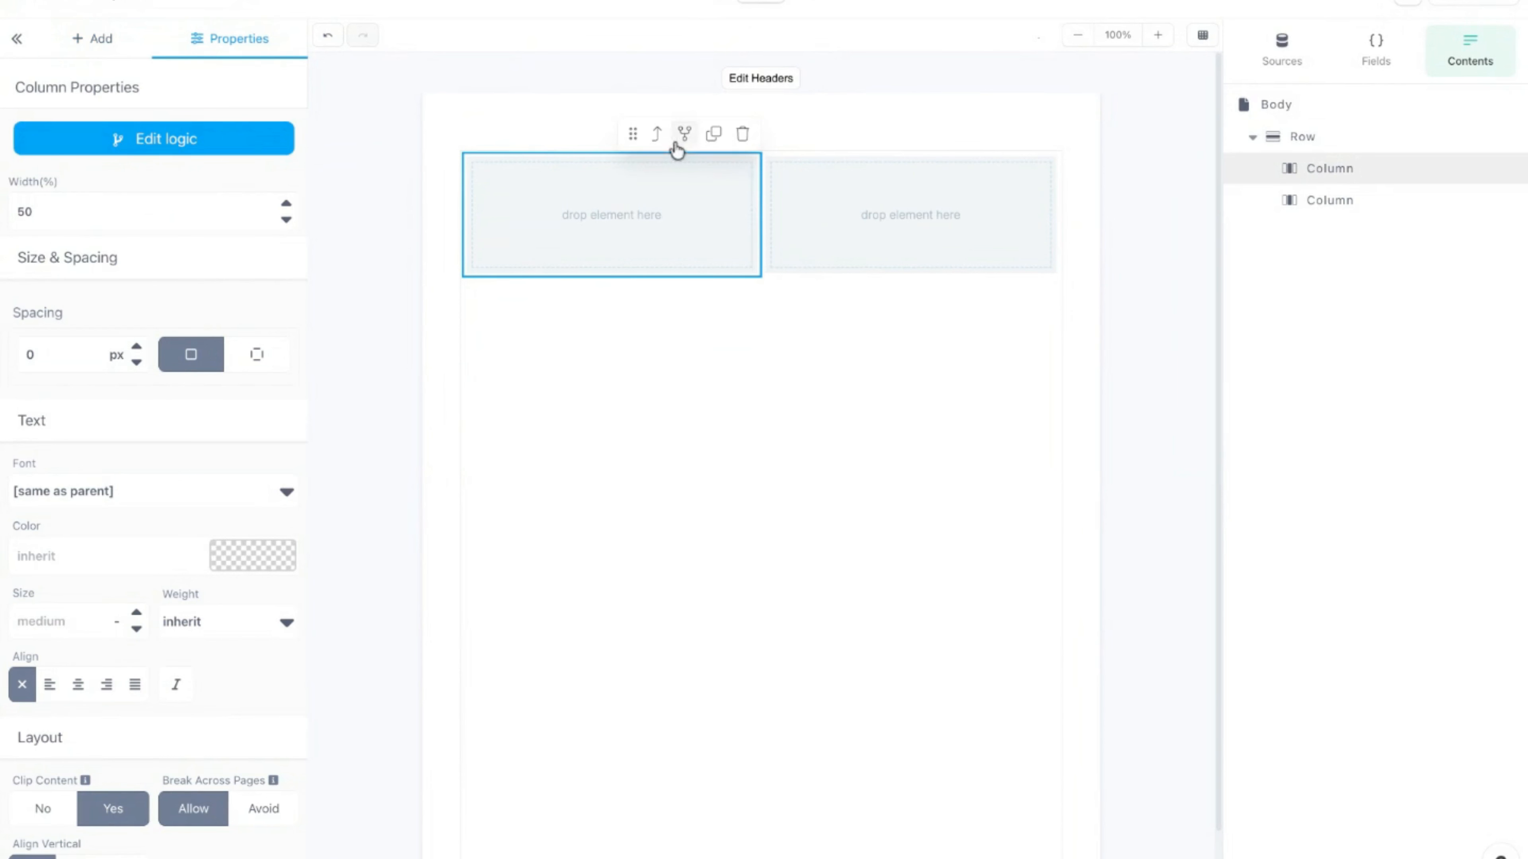
left_click(706, 143)
left_click(611, 135)
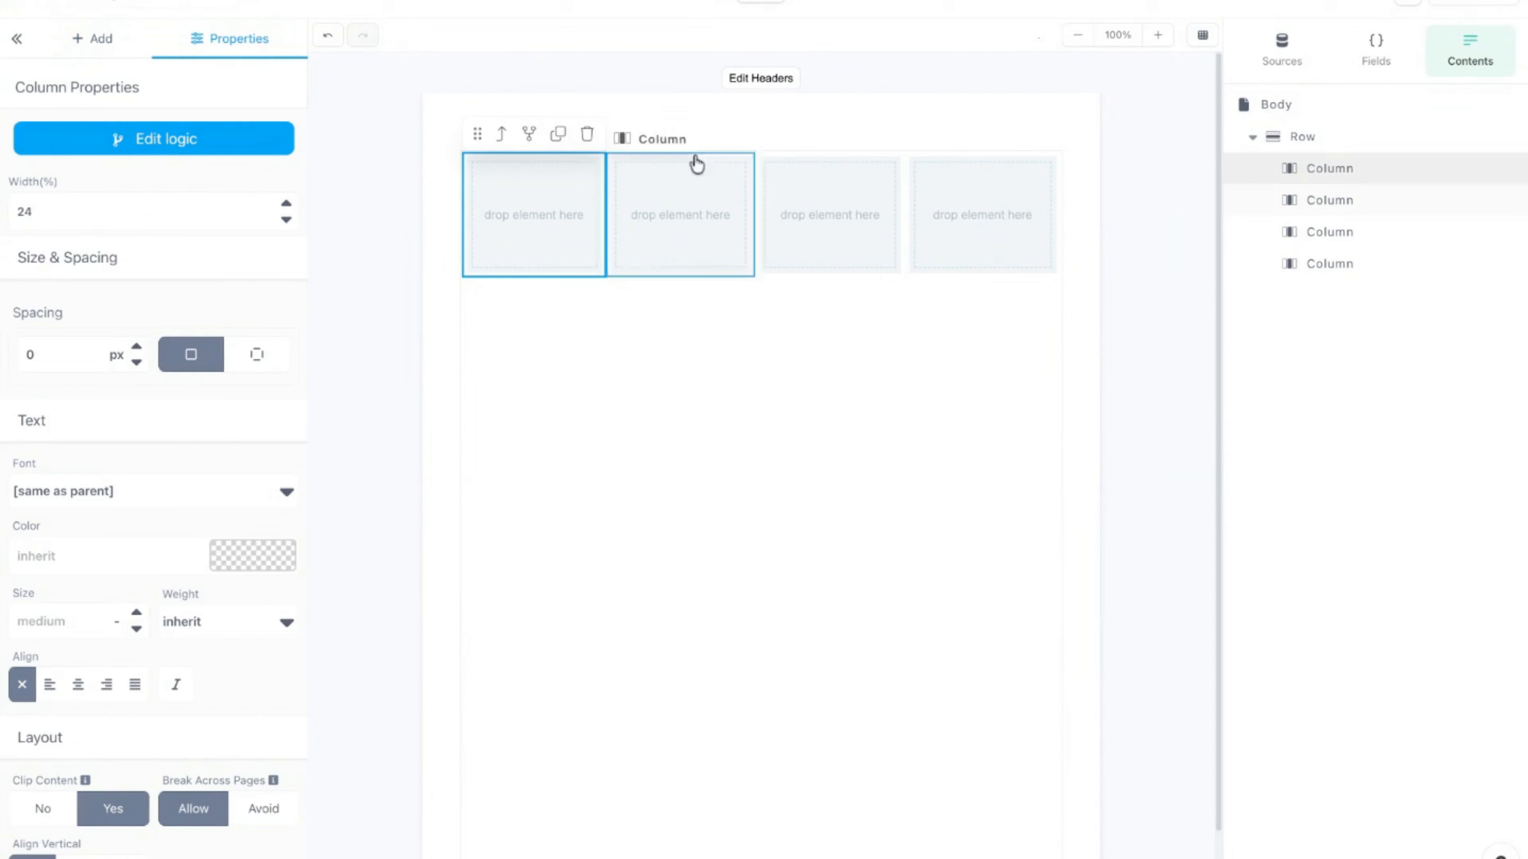
left_click(716, 126)
left_click(543, 222)
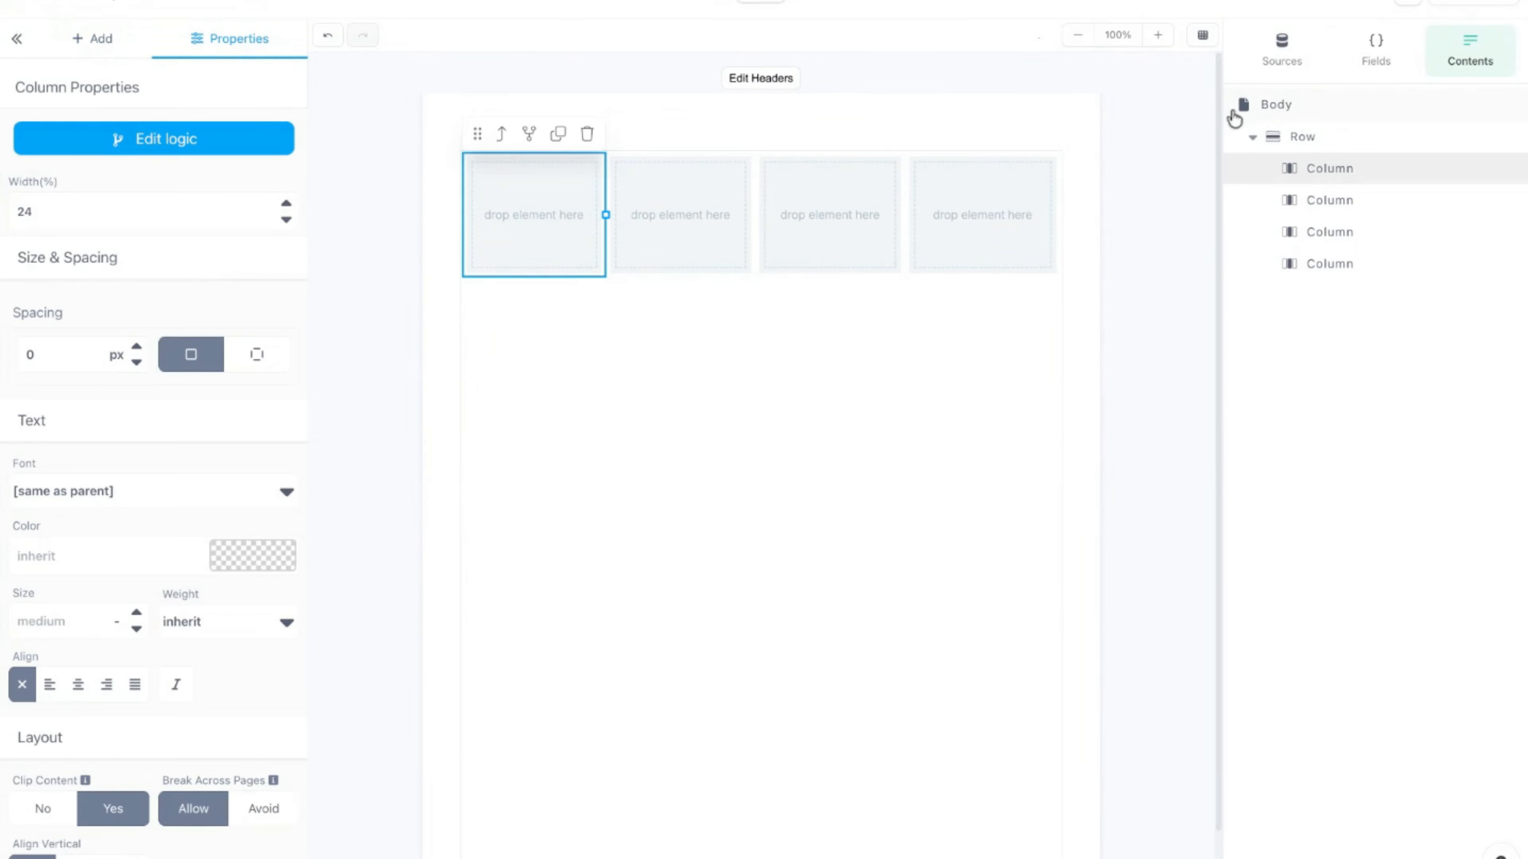
Step: Set 70726634.png as the page body's background image and preview it
left_click(1323, 115)
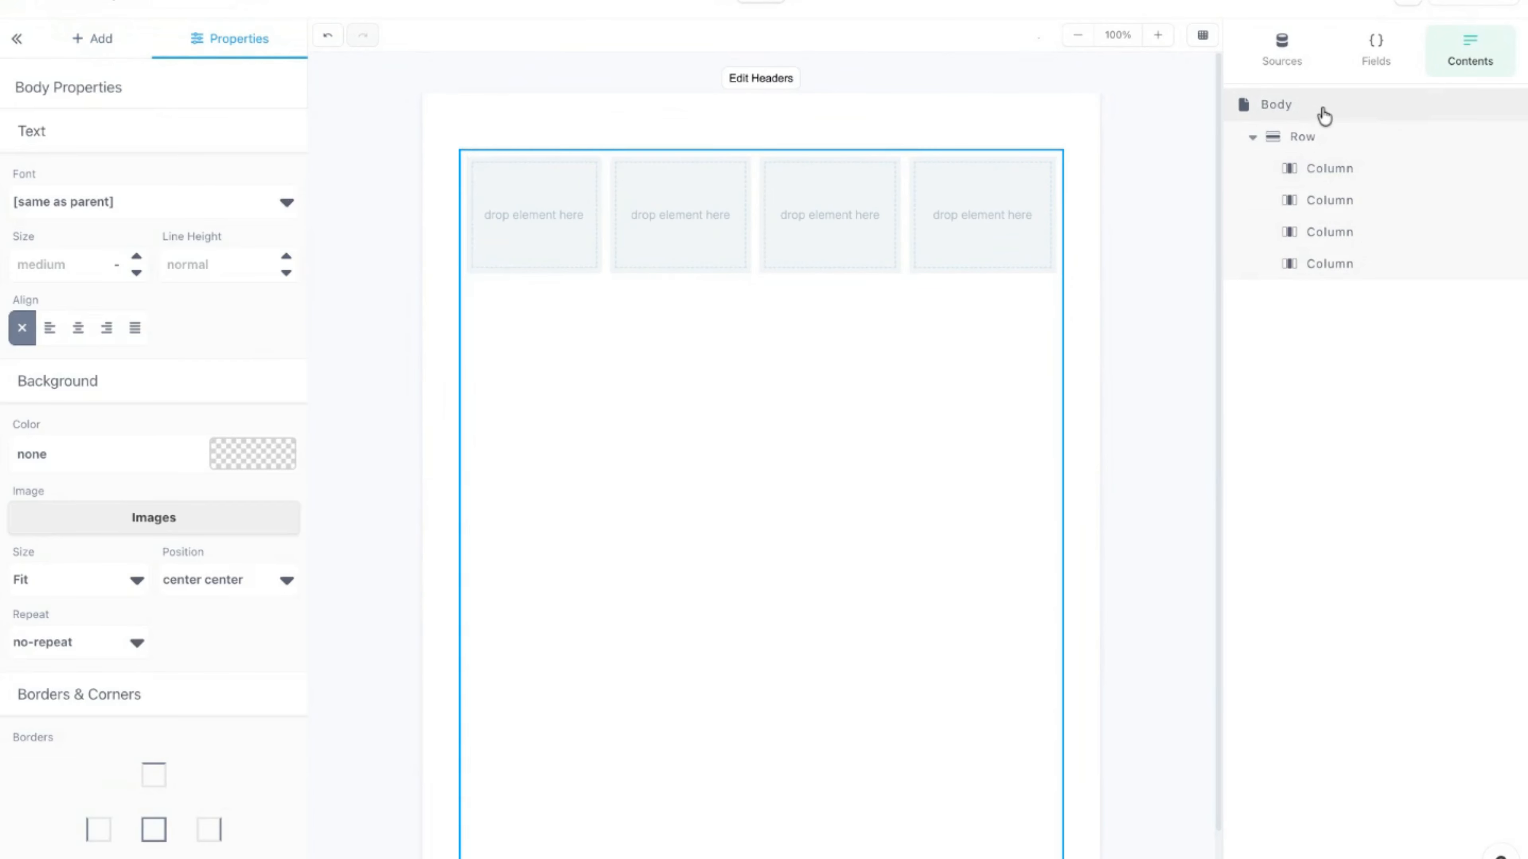
scroll(772, 478, "down", 2)
scroll(772, 478, "up", 2)
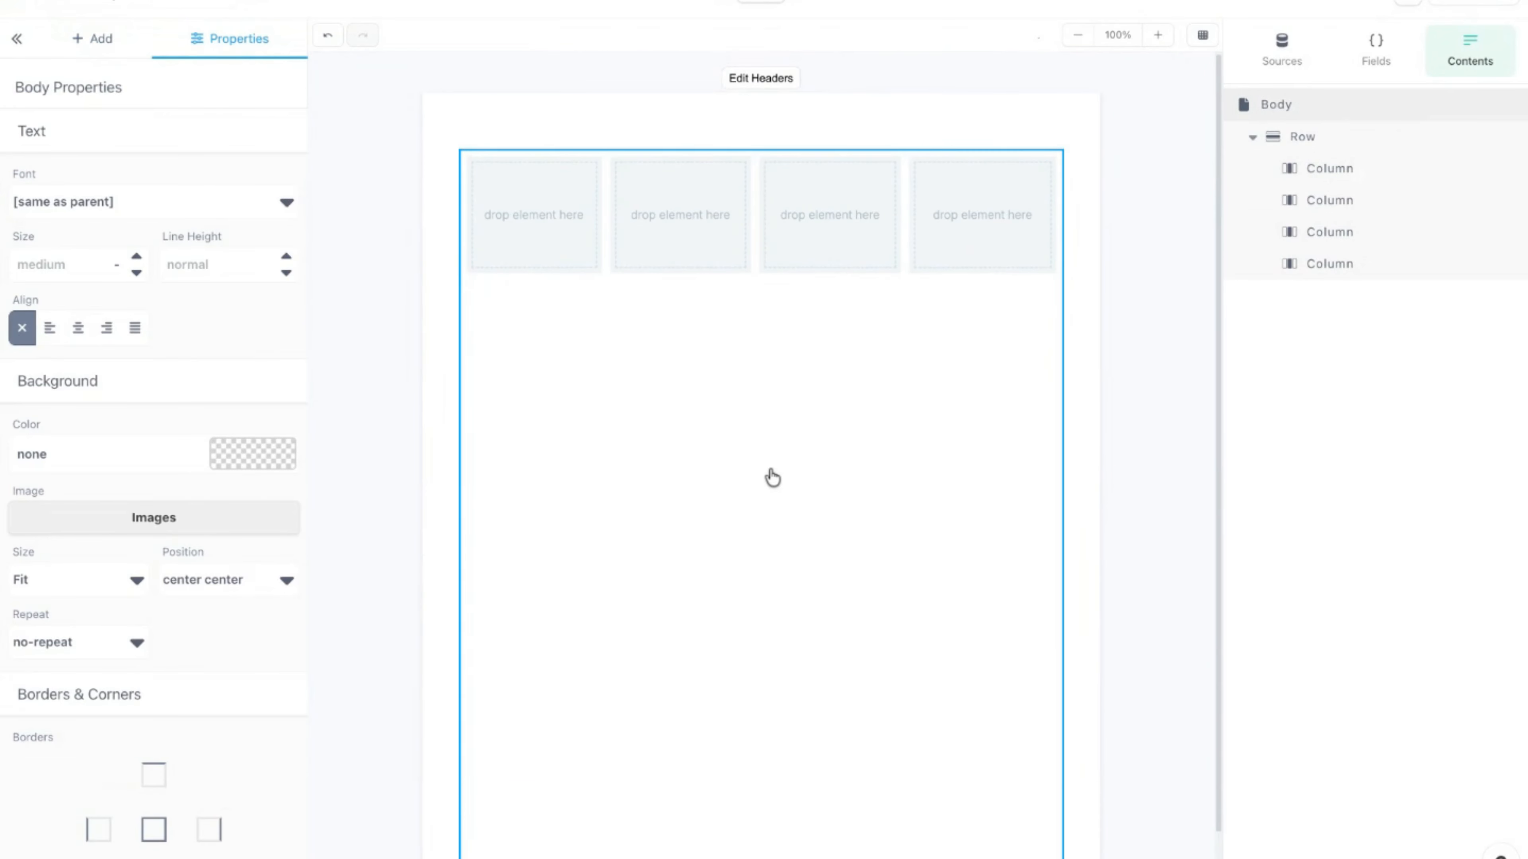
left_click(159, 533)
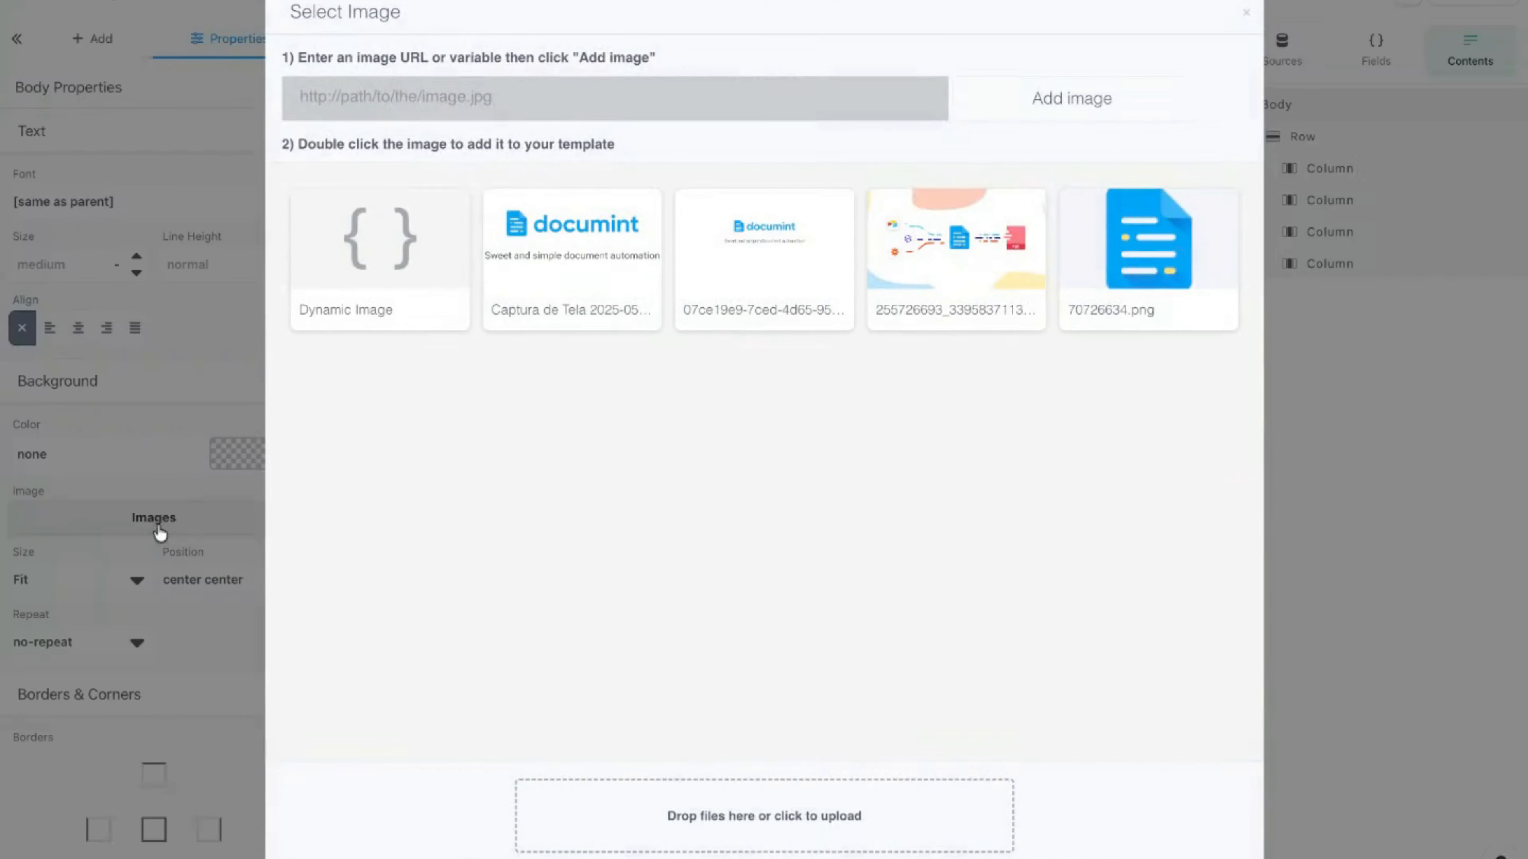
double_click(1161, 253)
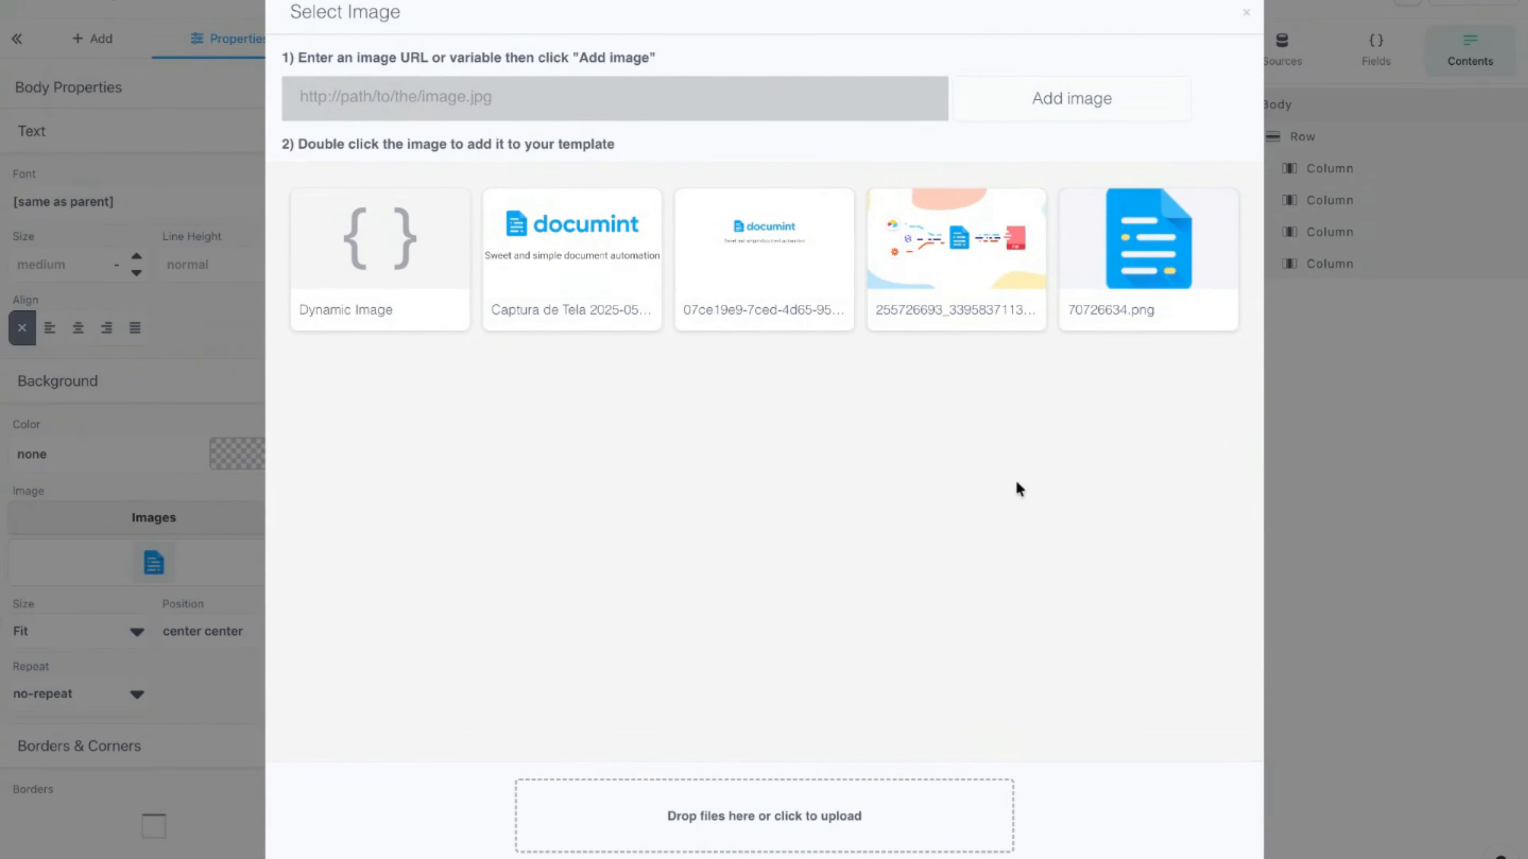
left_click(1246, 12)
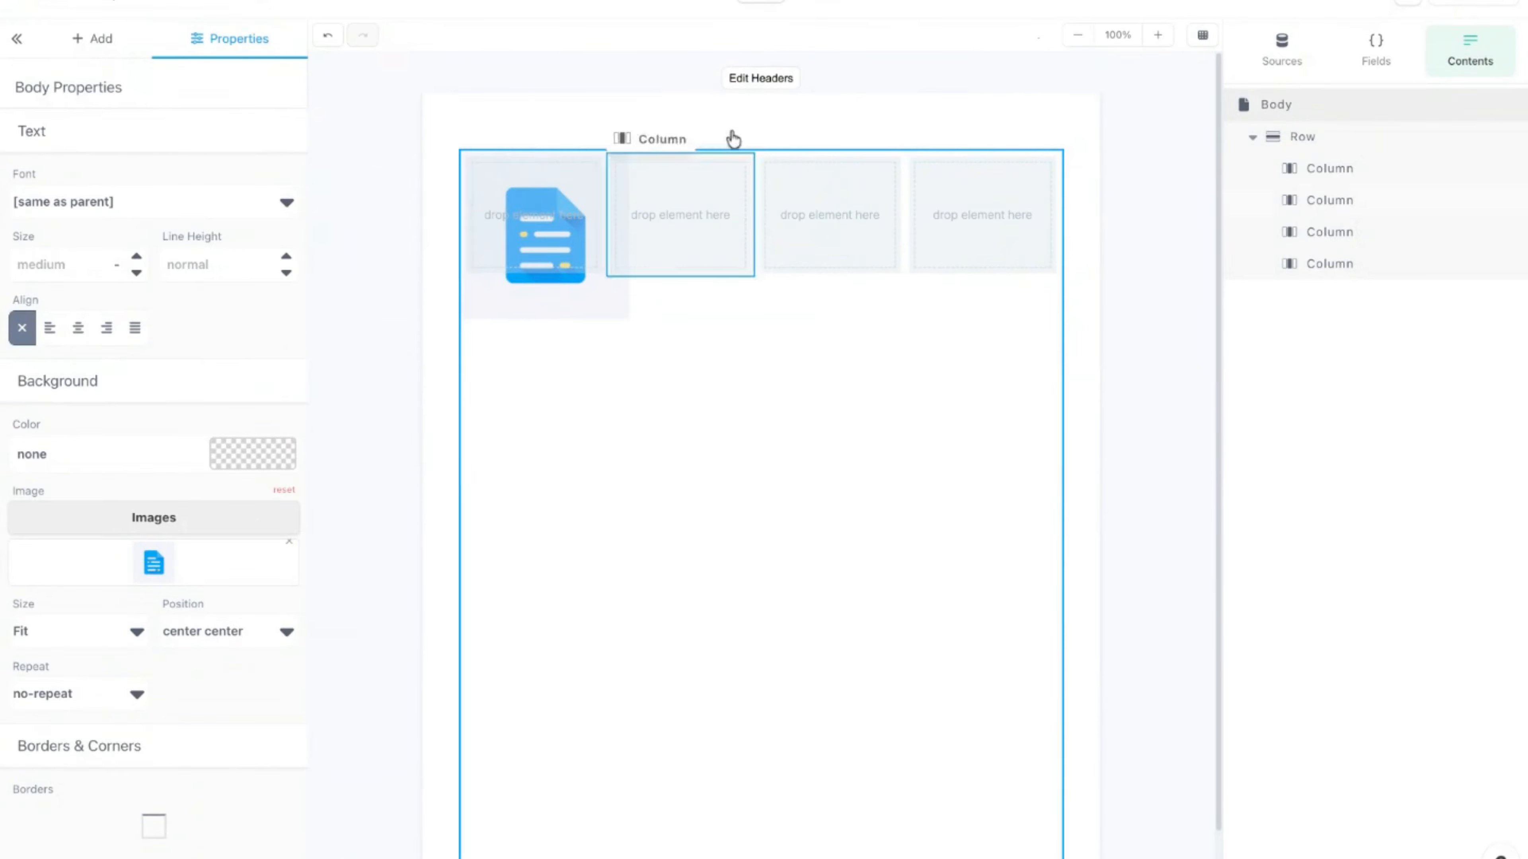
left_click(830, 4)
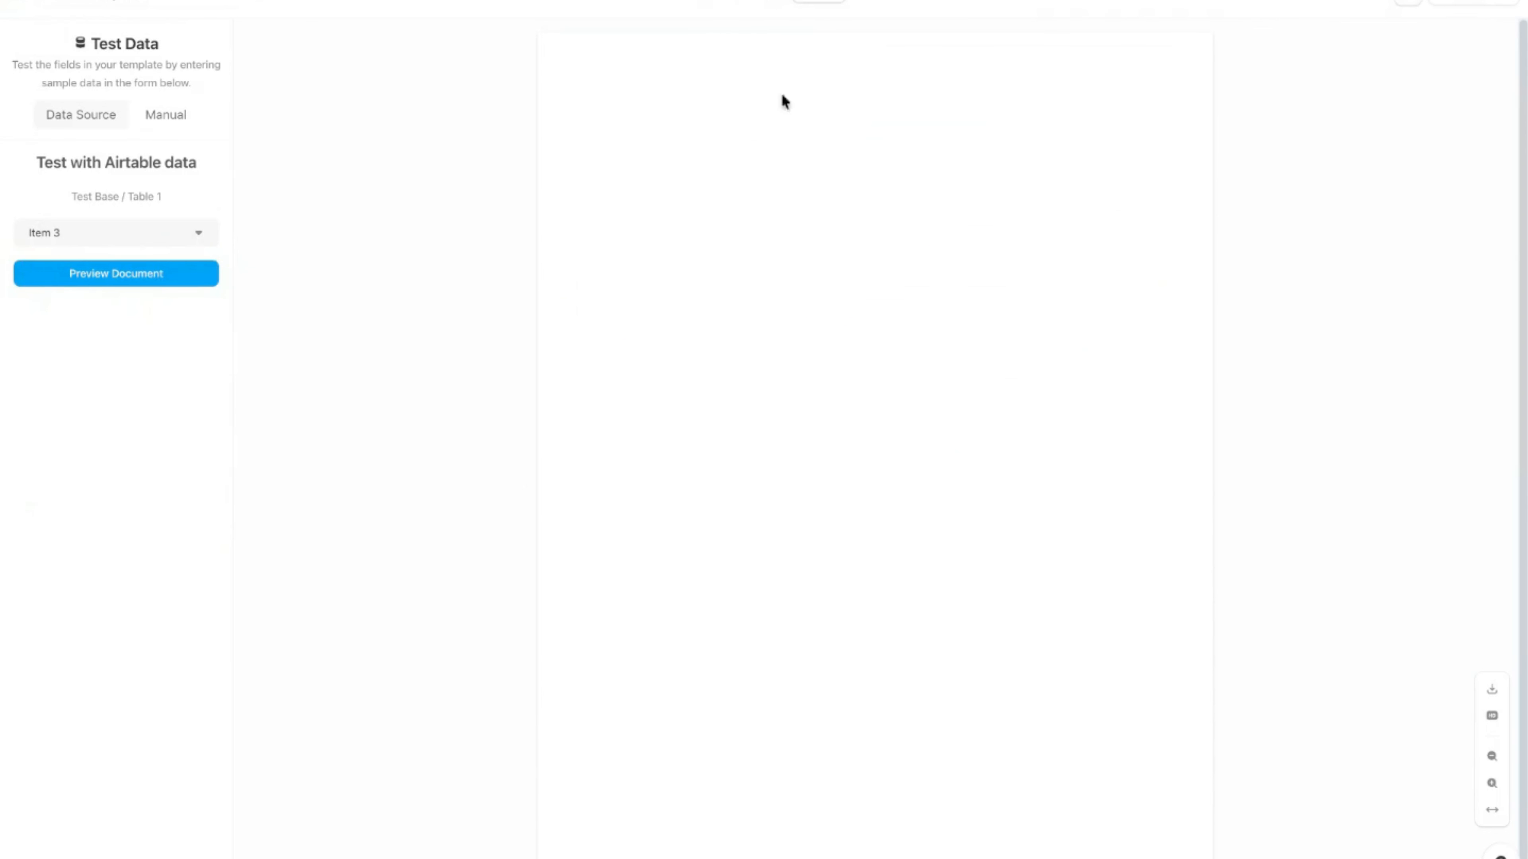
left_click(763, 4)
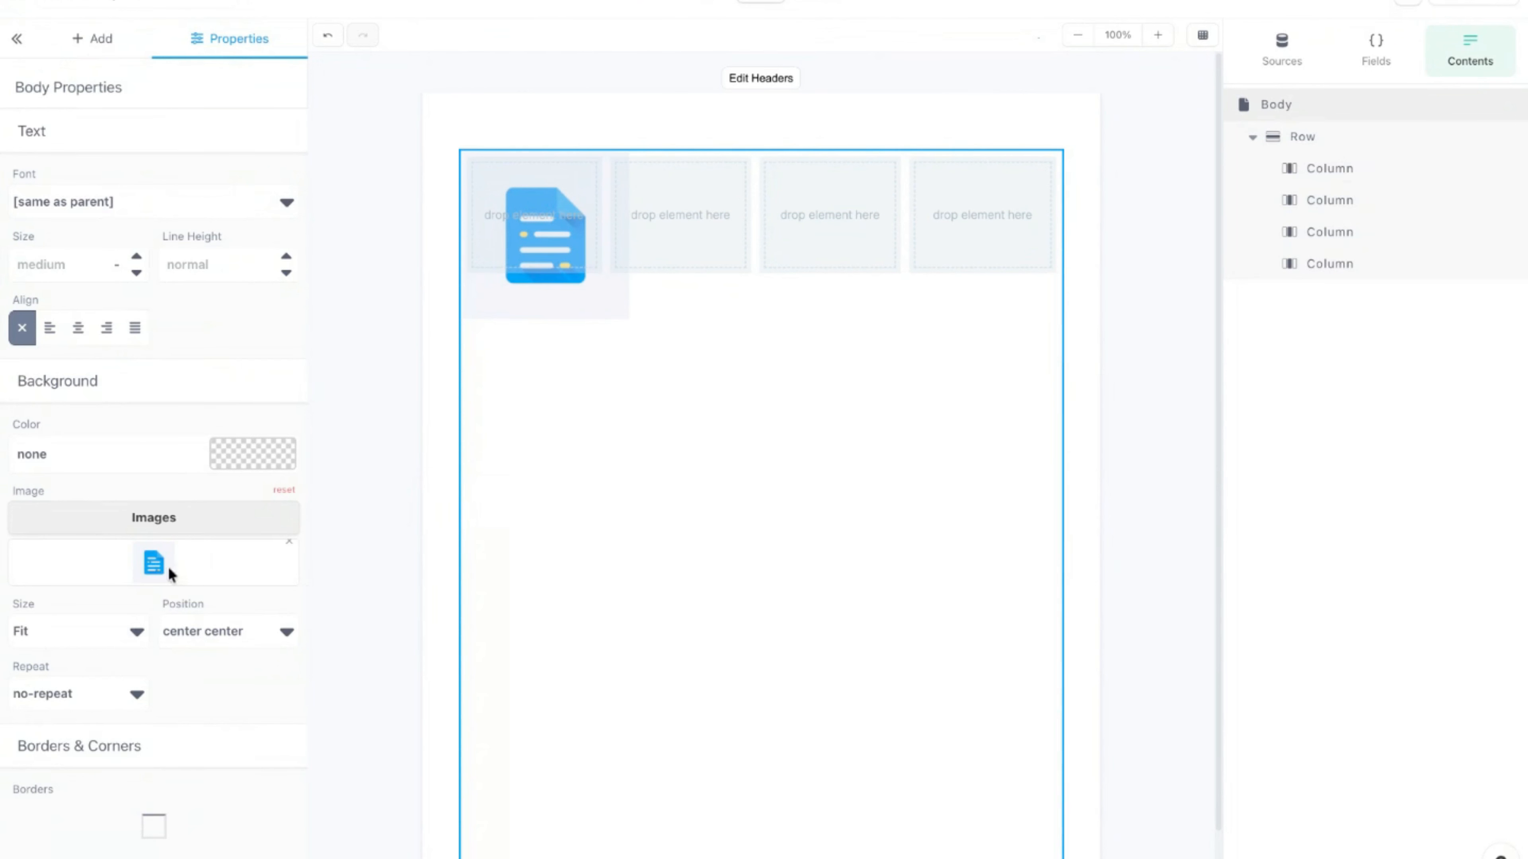
Step: Compare Fill, 70% and Fit background sizing, settle on Fit, and preview
left_click(106, 633)
left_click(94, 664)
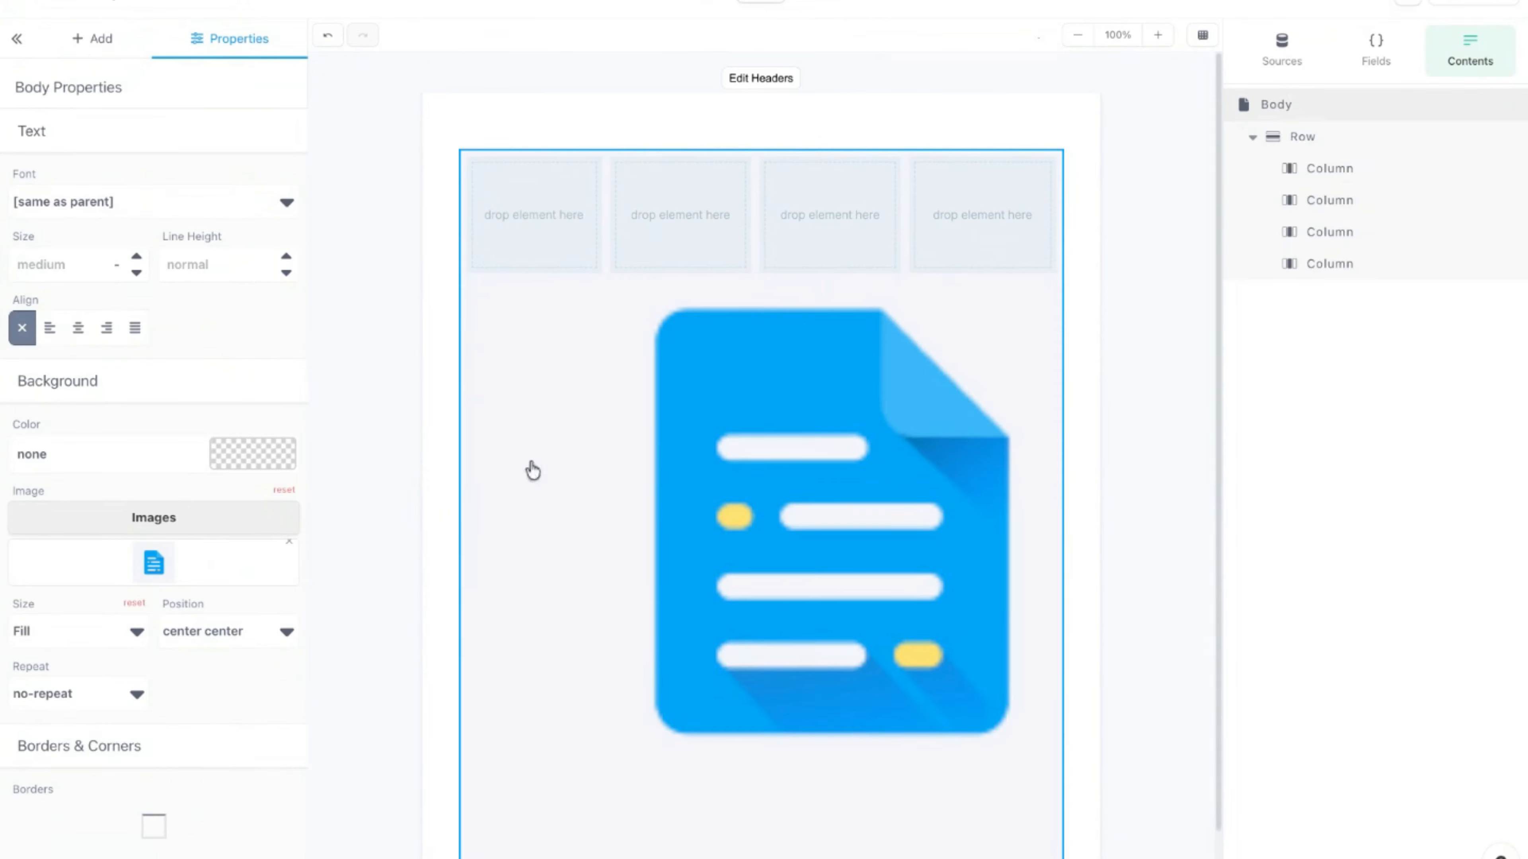
left_click(100, 634)
left_click(74, 669)
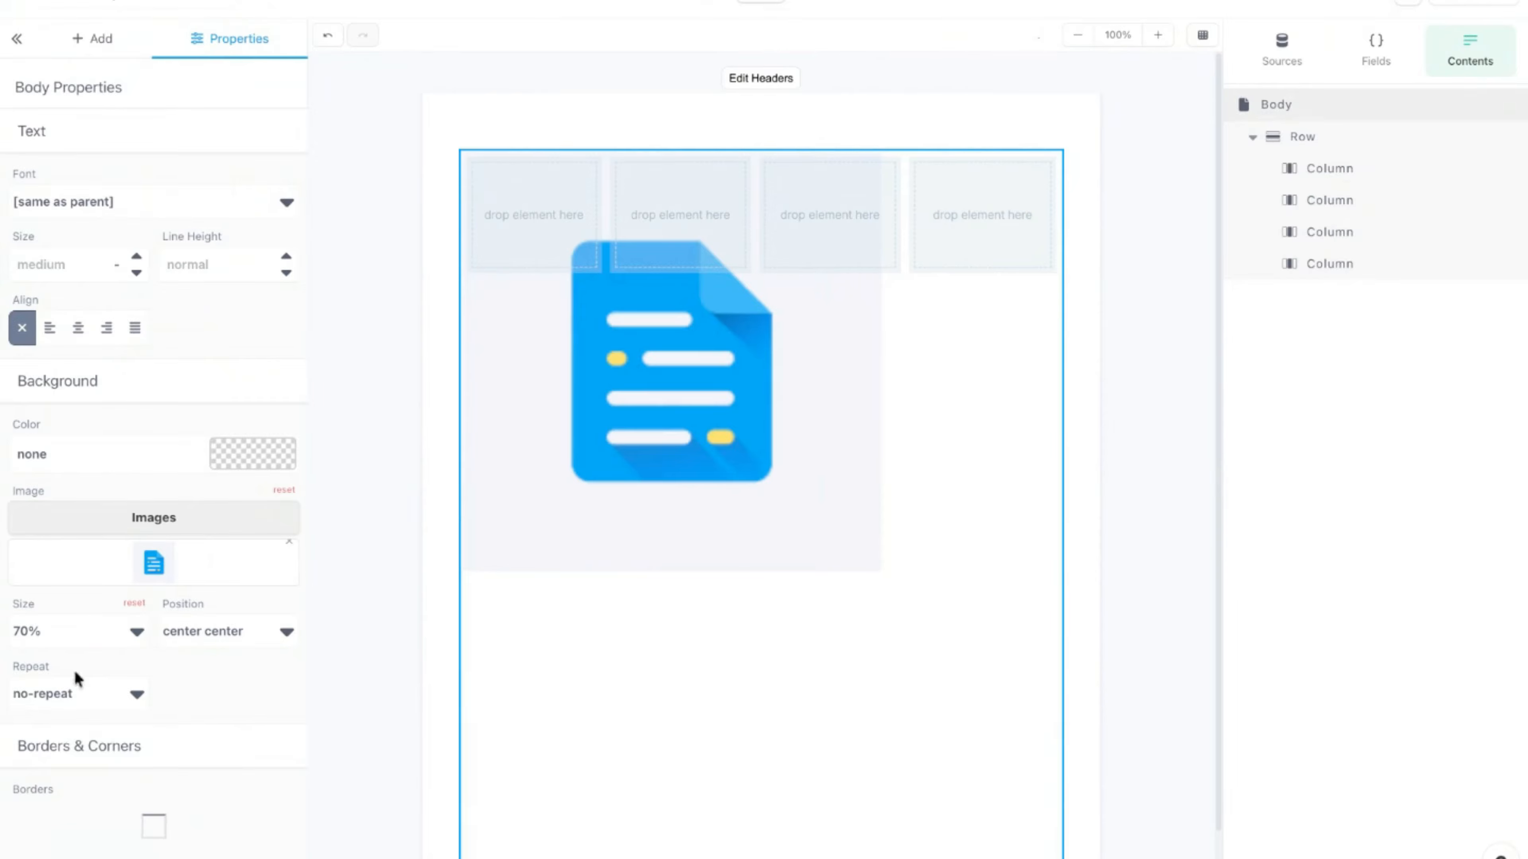
left_click(77, 633)
left_click(84, 587)
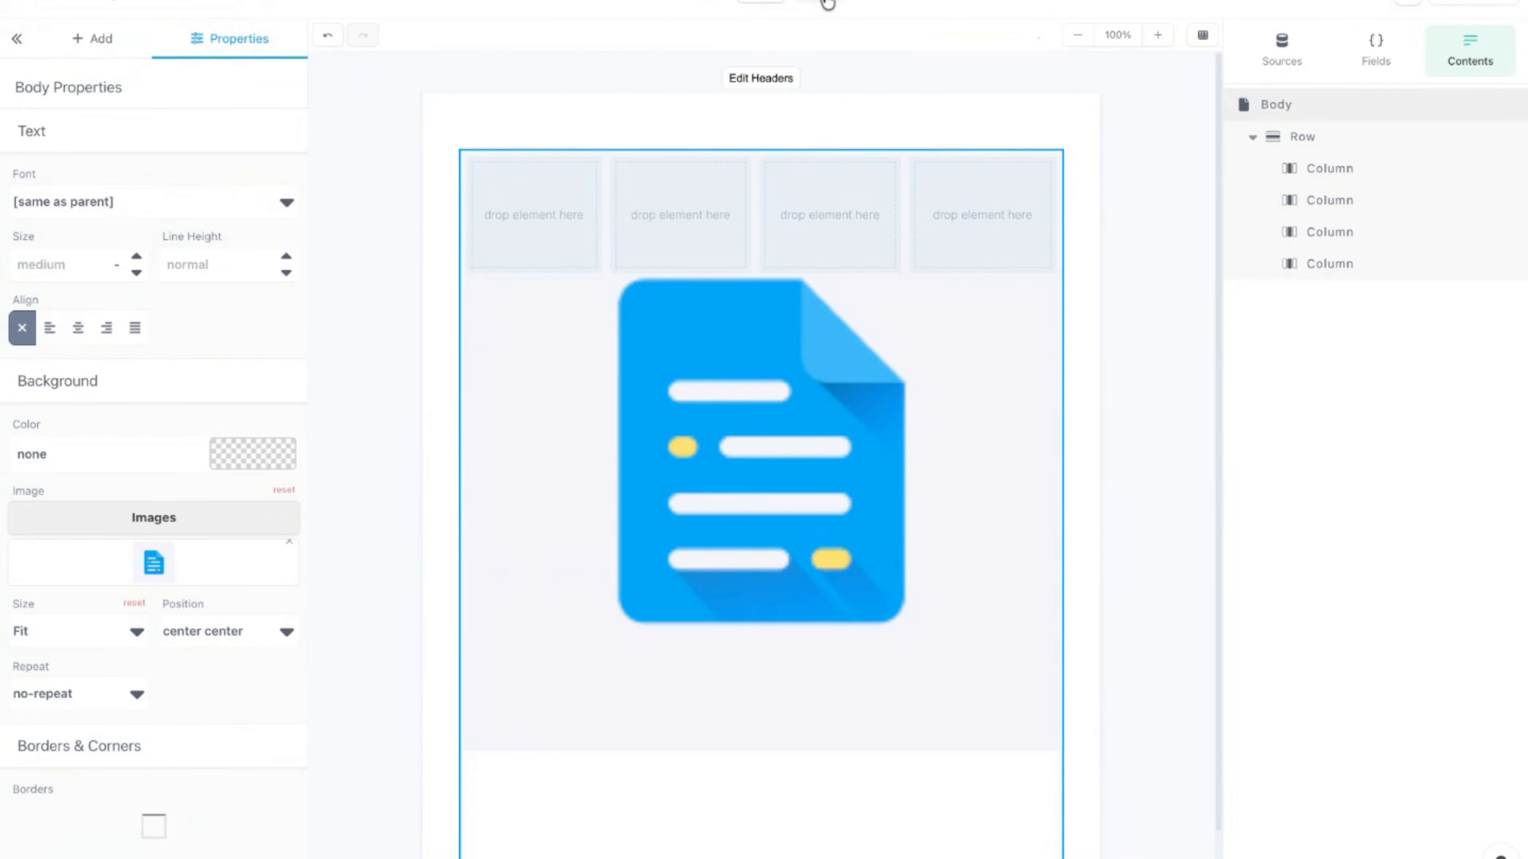
left_click(829, 3)
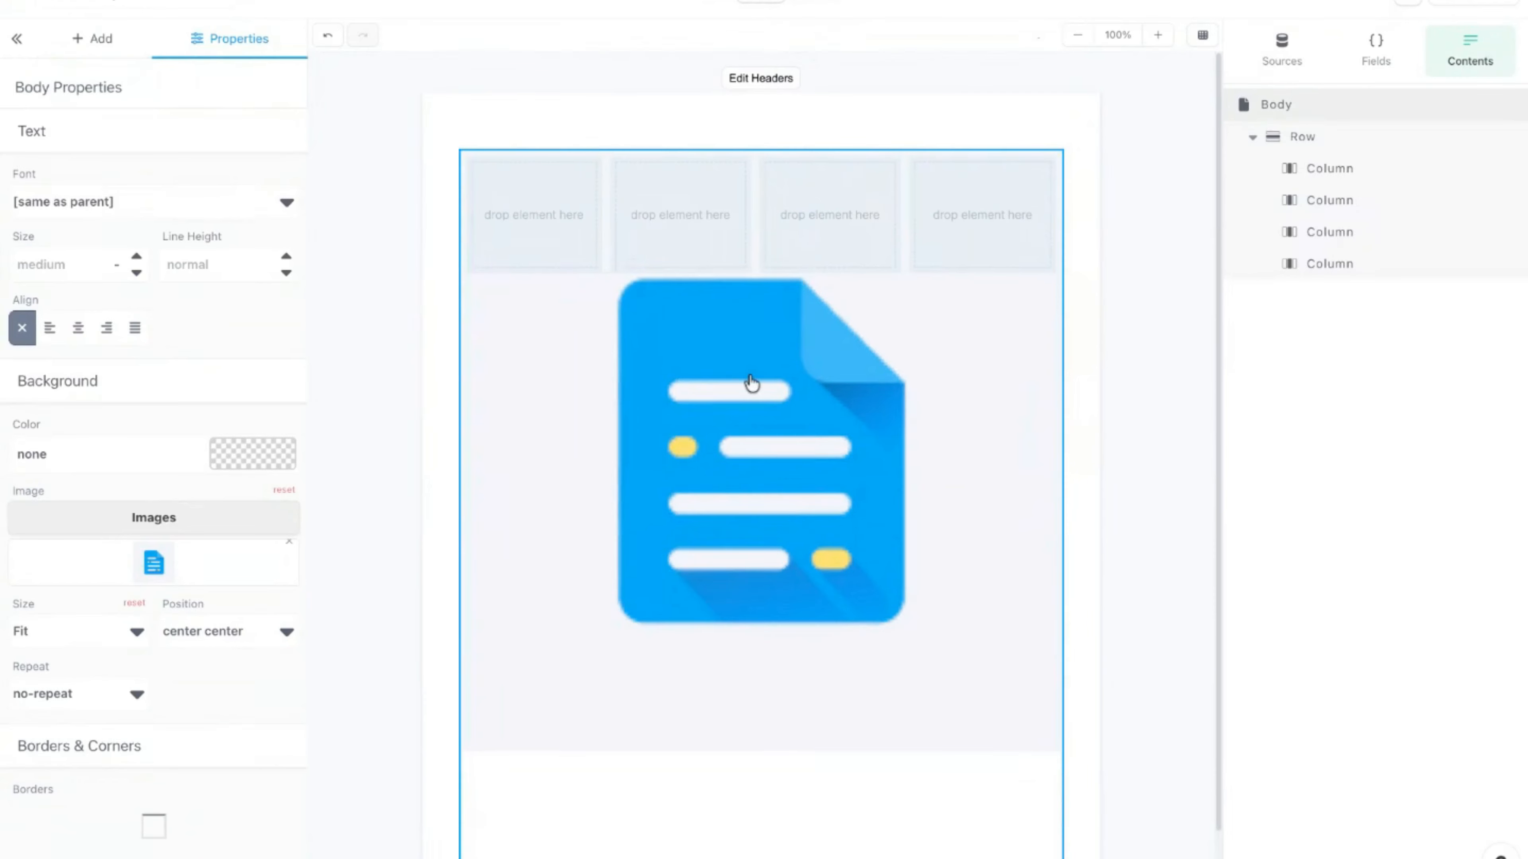
Step: Remove the body's background image and delete the four-column row
left_click(291, 549)
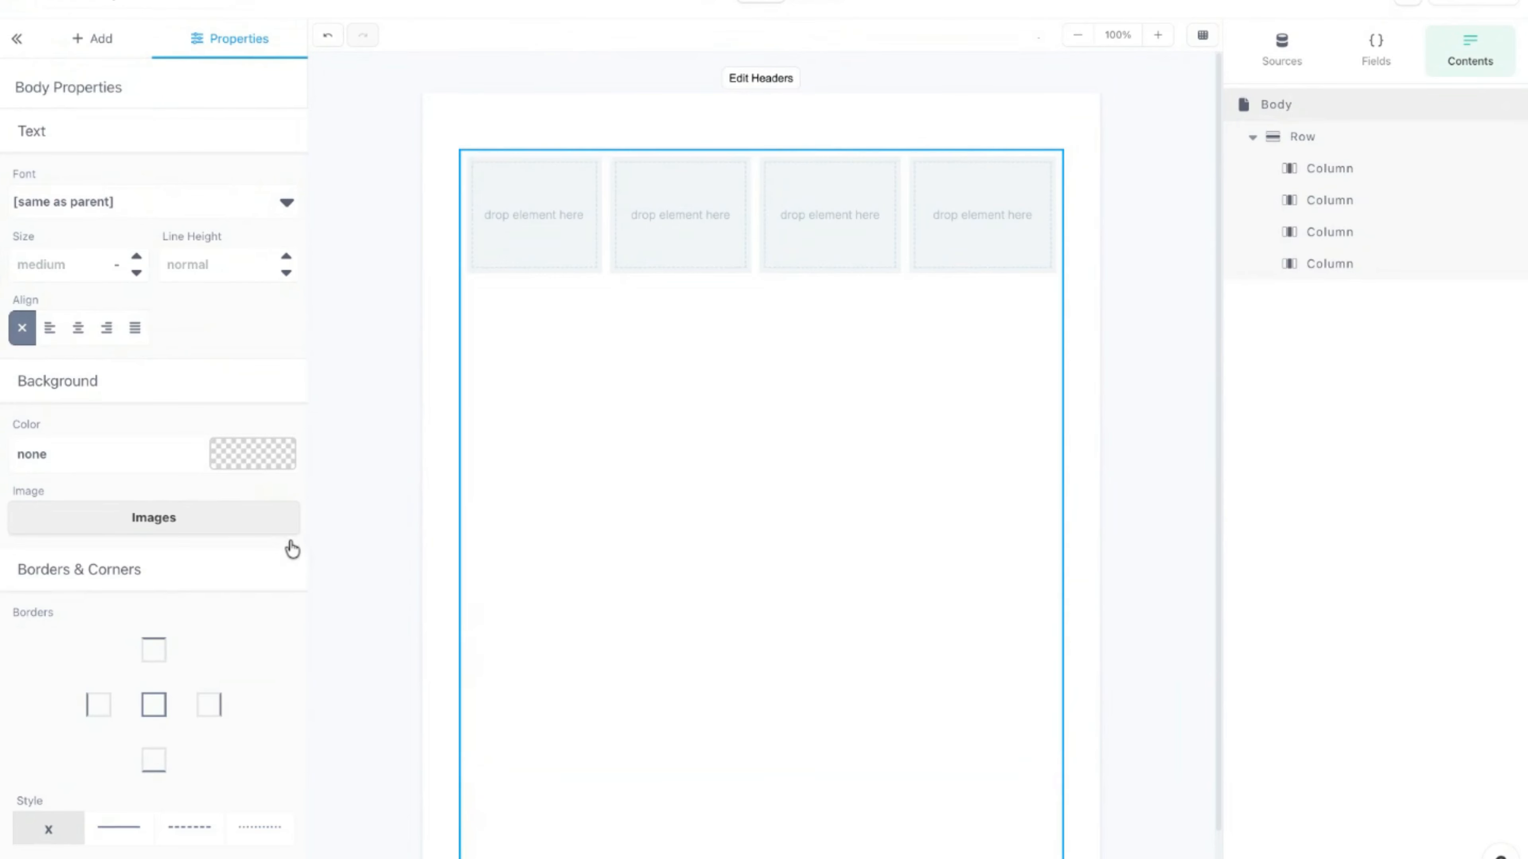
left_click(859, 117)
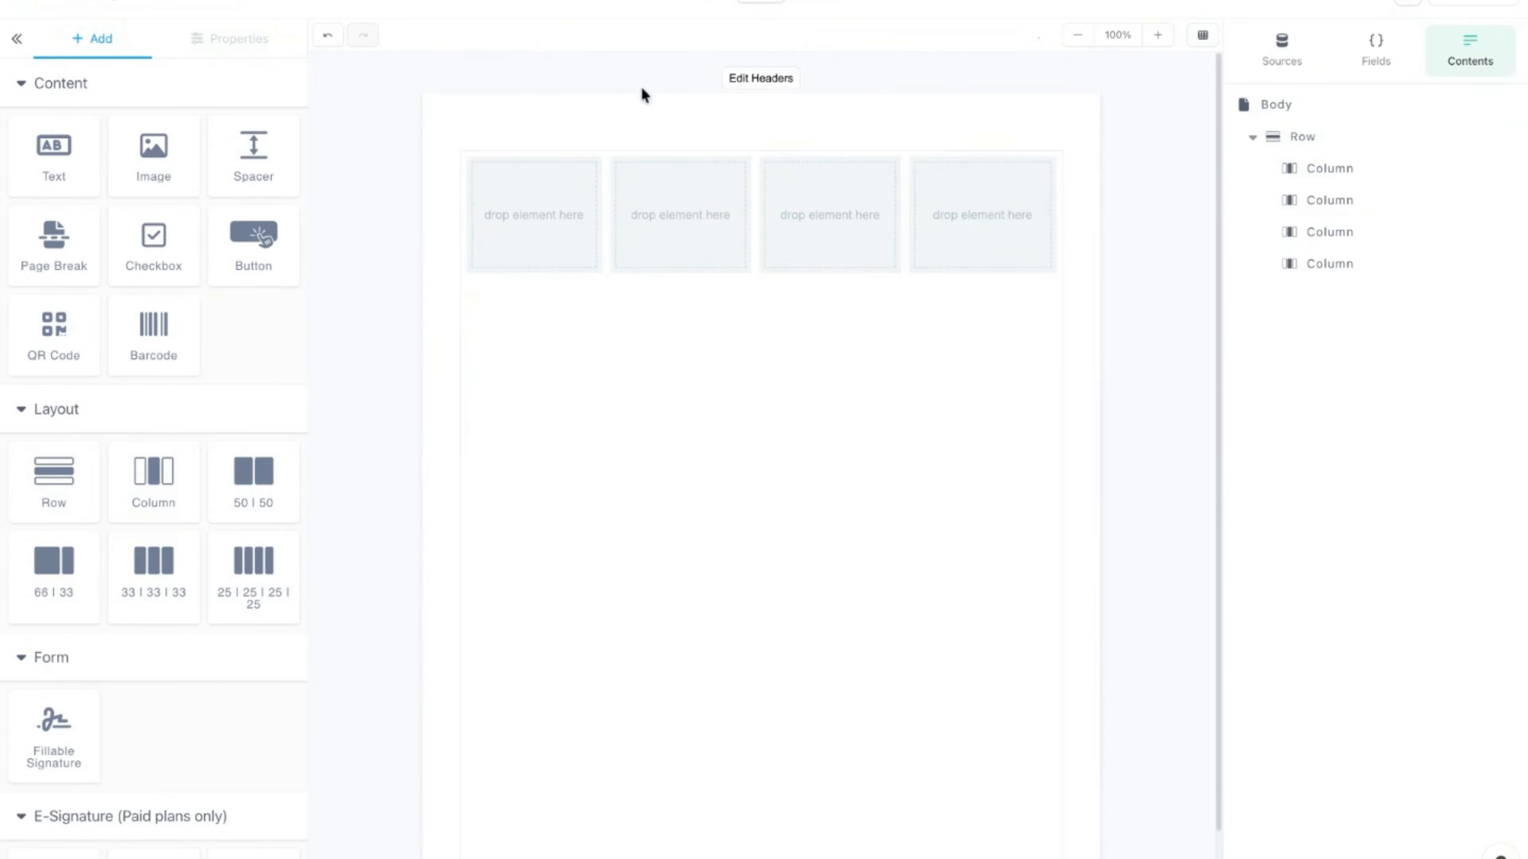
left_click(563, 232)
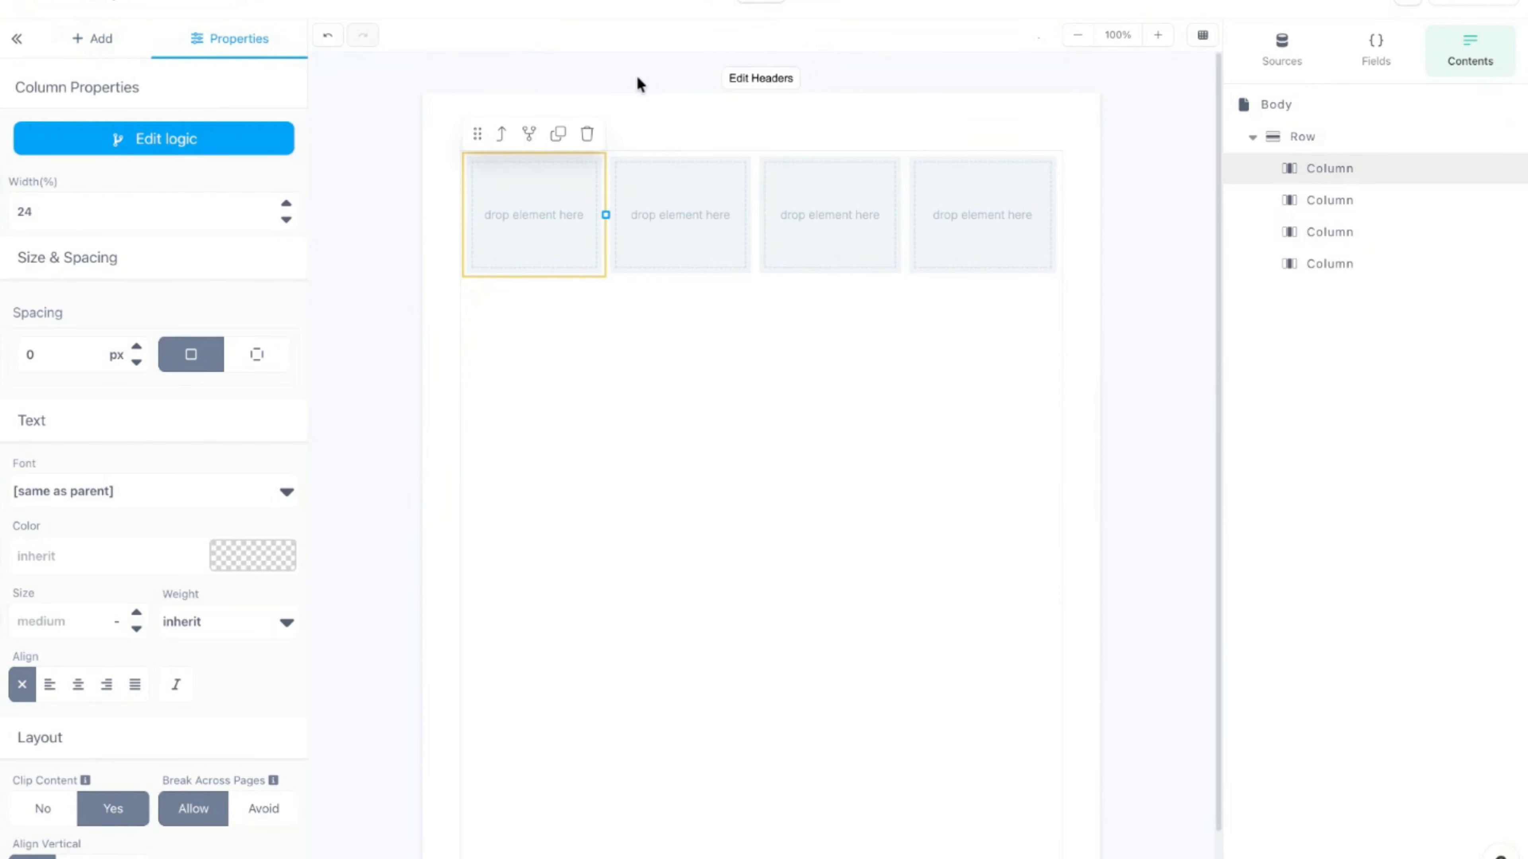
left_click(500, 137)
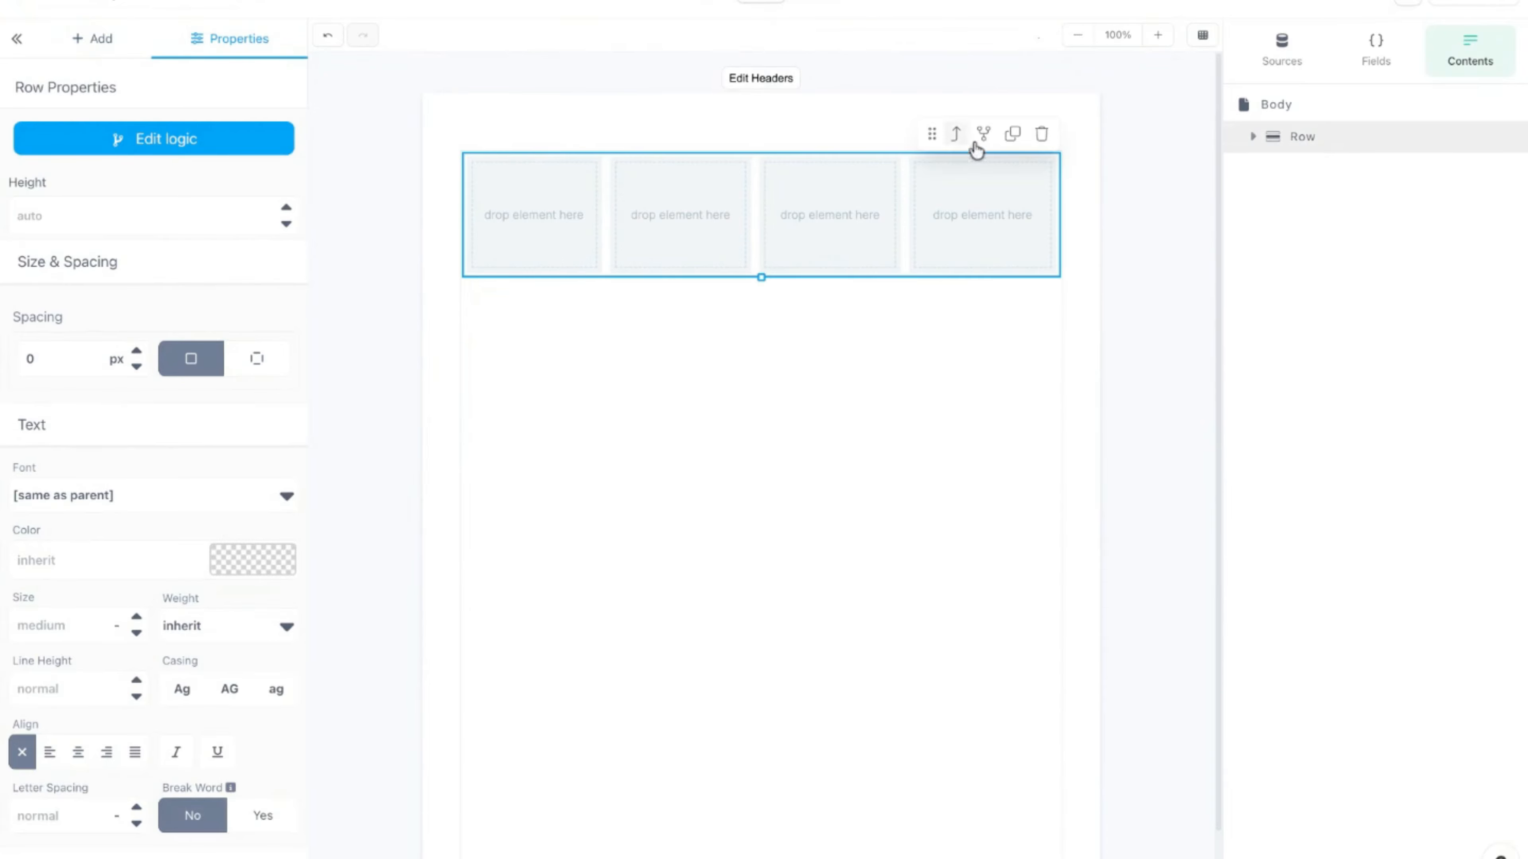
left_click(1034, 142)
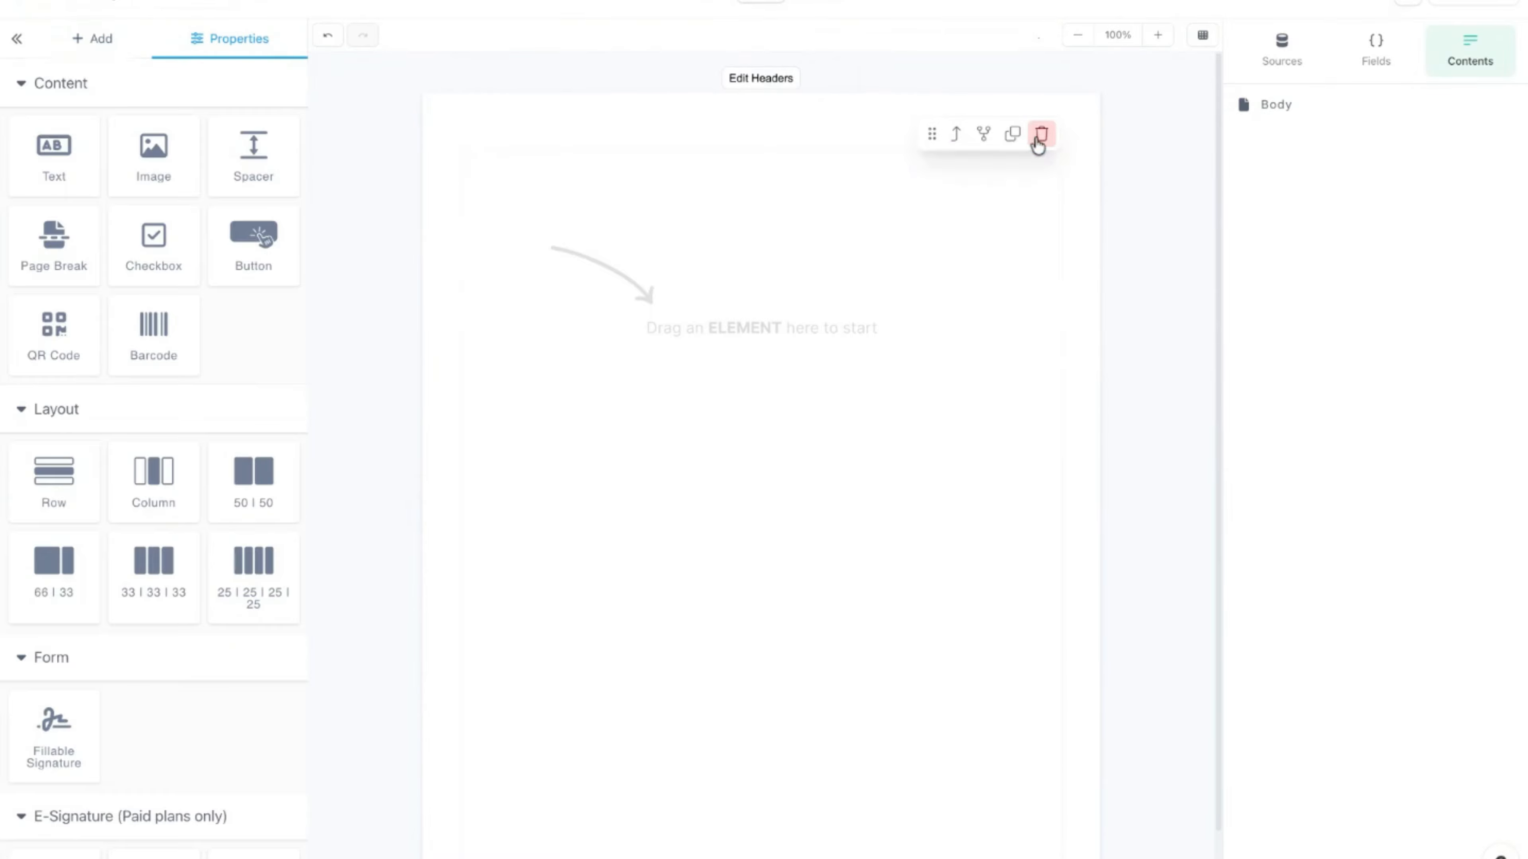
Step: Add a Dynamic Image element to the empty page and select its column
left_click(139, 168)
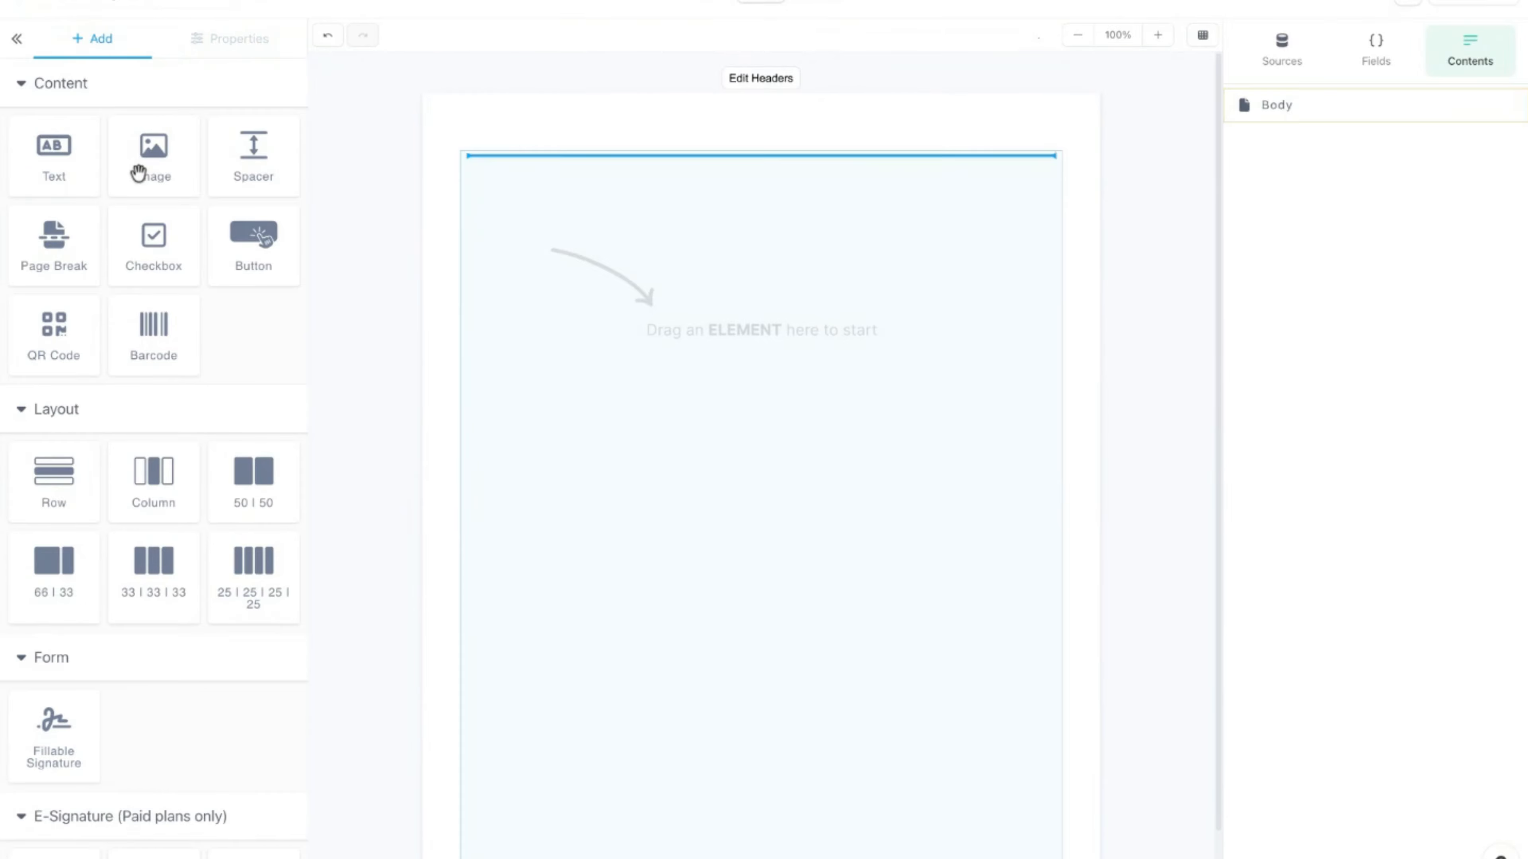
double_click(404, 265)
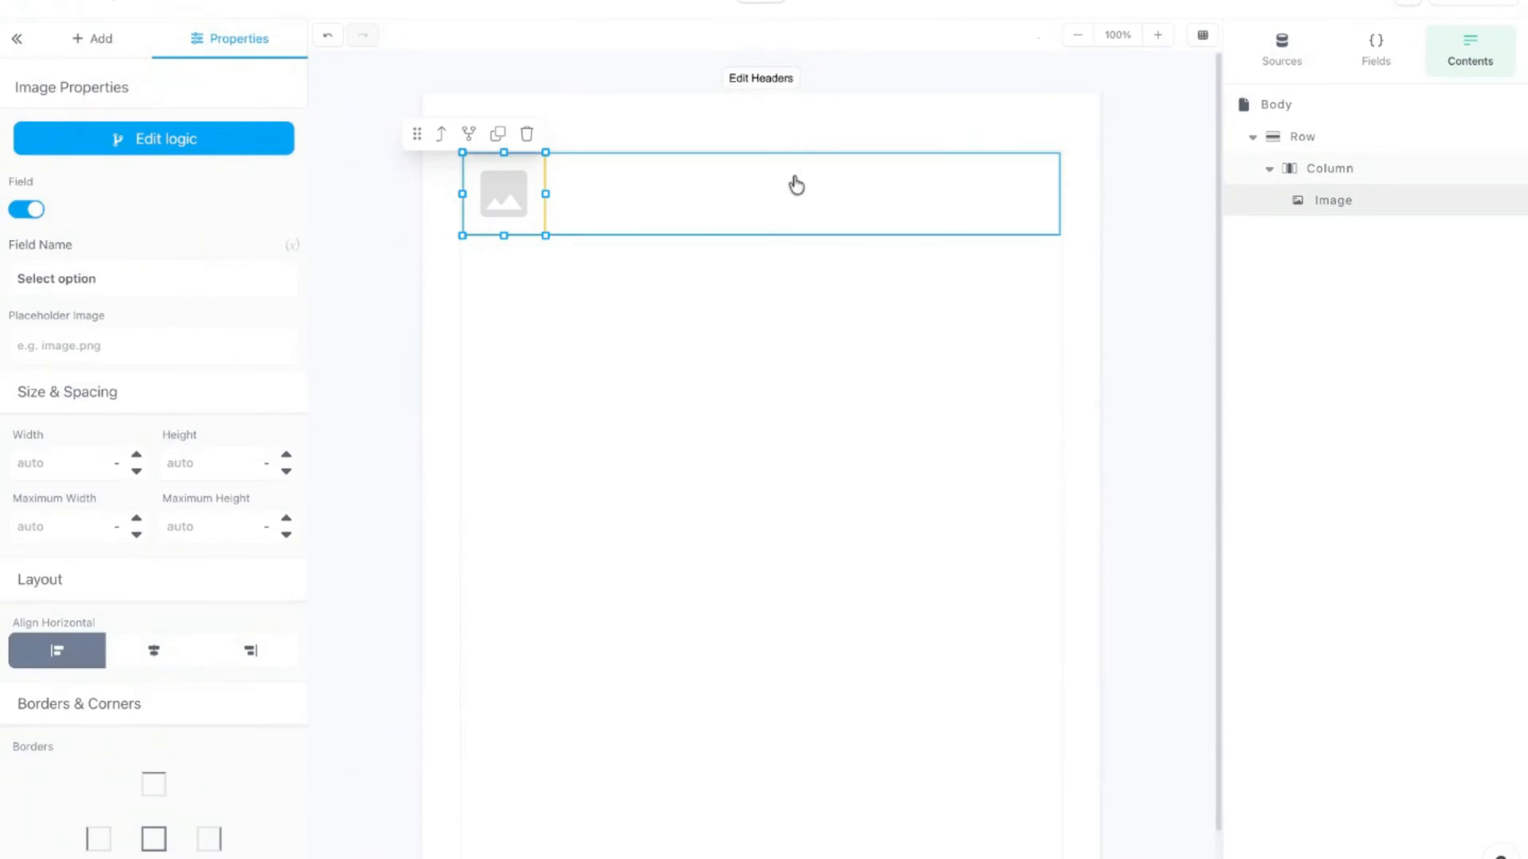
left_click(631, 200)
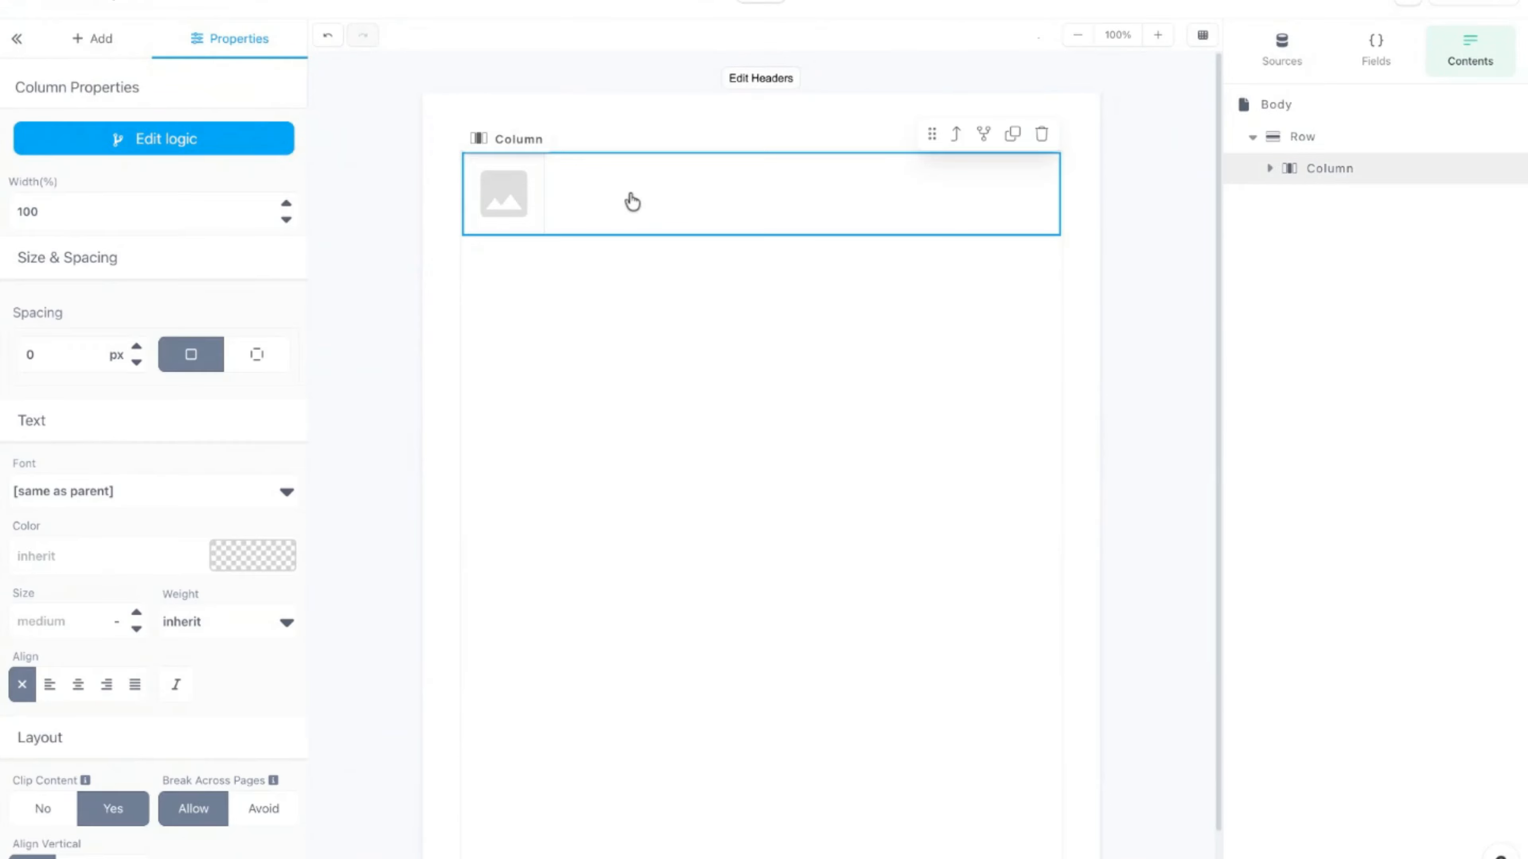
Step: Make the column repeat for each Image item, then bring up the Airtable test-data records
left_click(205, 147)
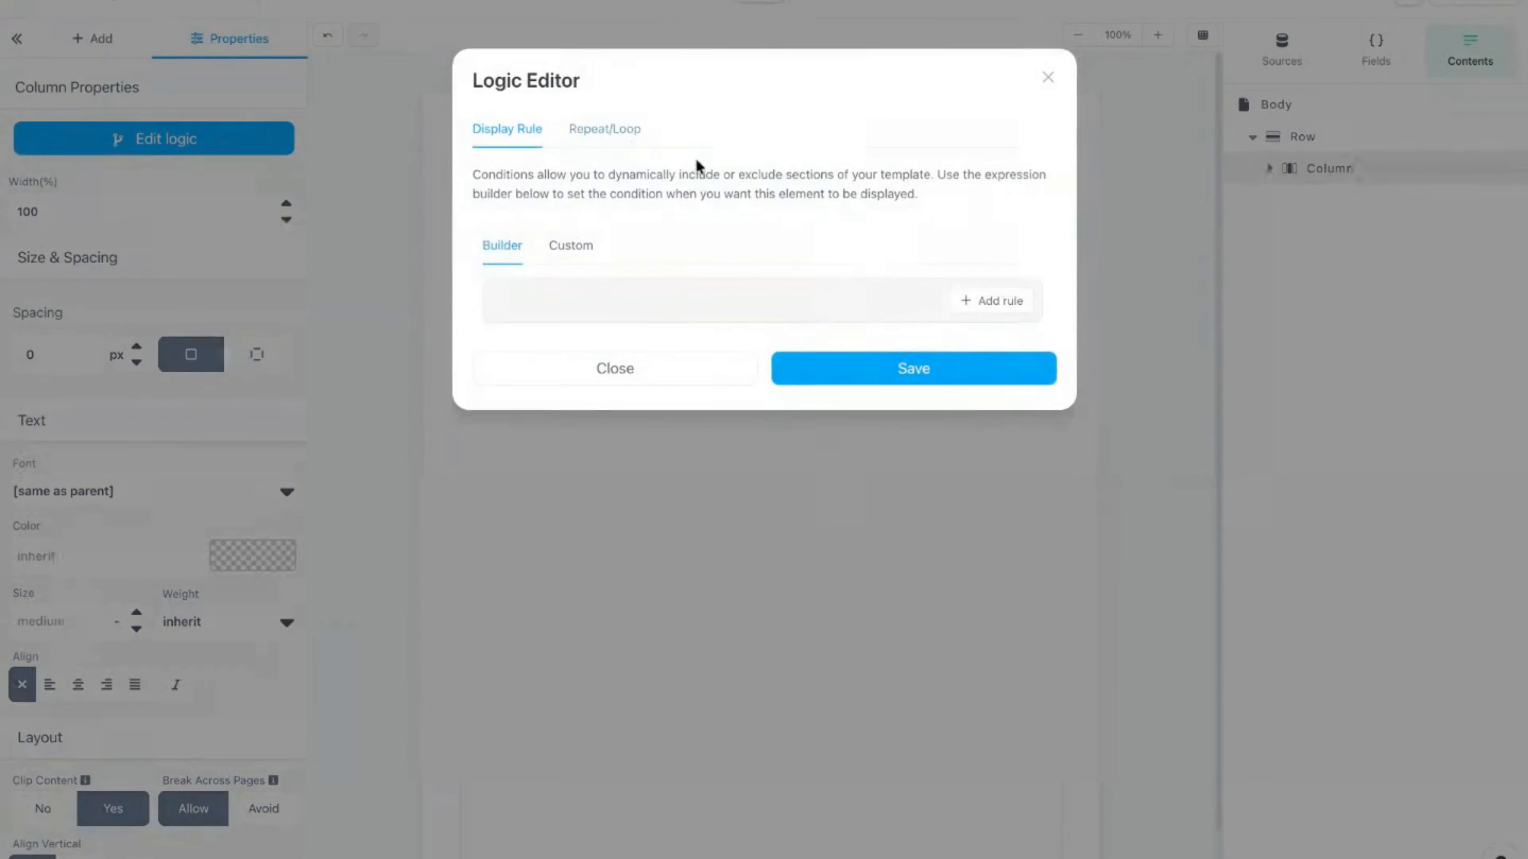
left_click(603, 132)
left_click(695, 310)
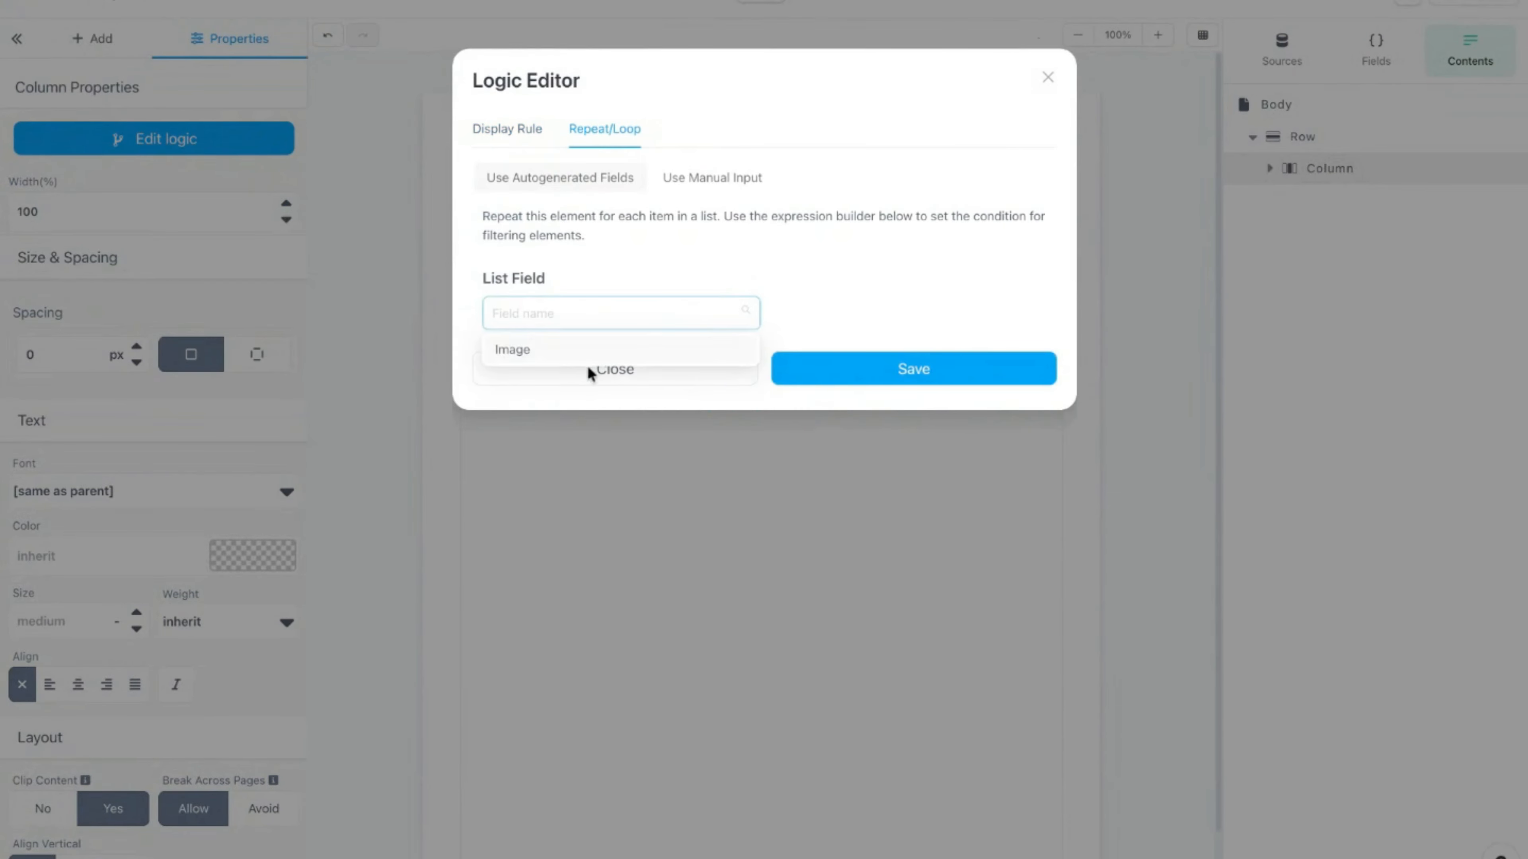
left_click(589, 353)
left_click(879, 531)
left_click(469, 227)
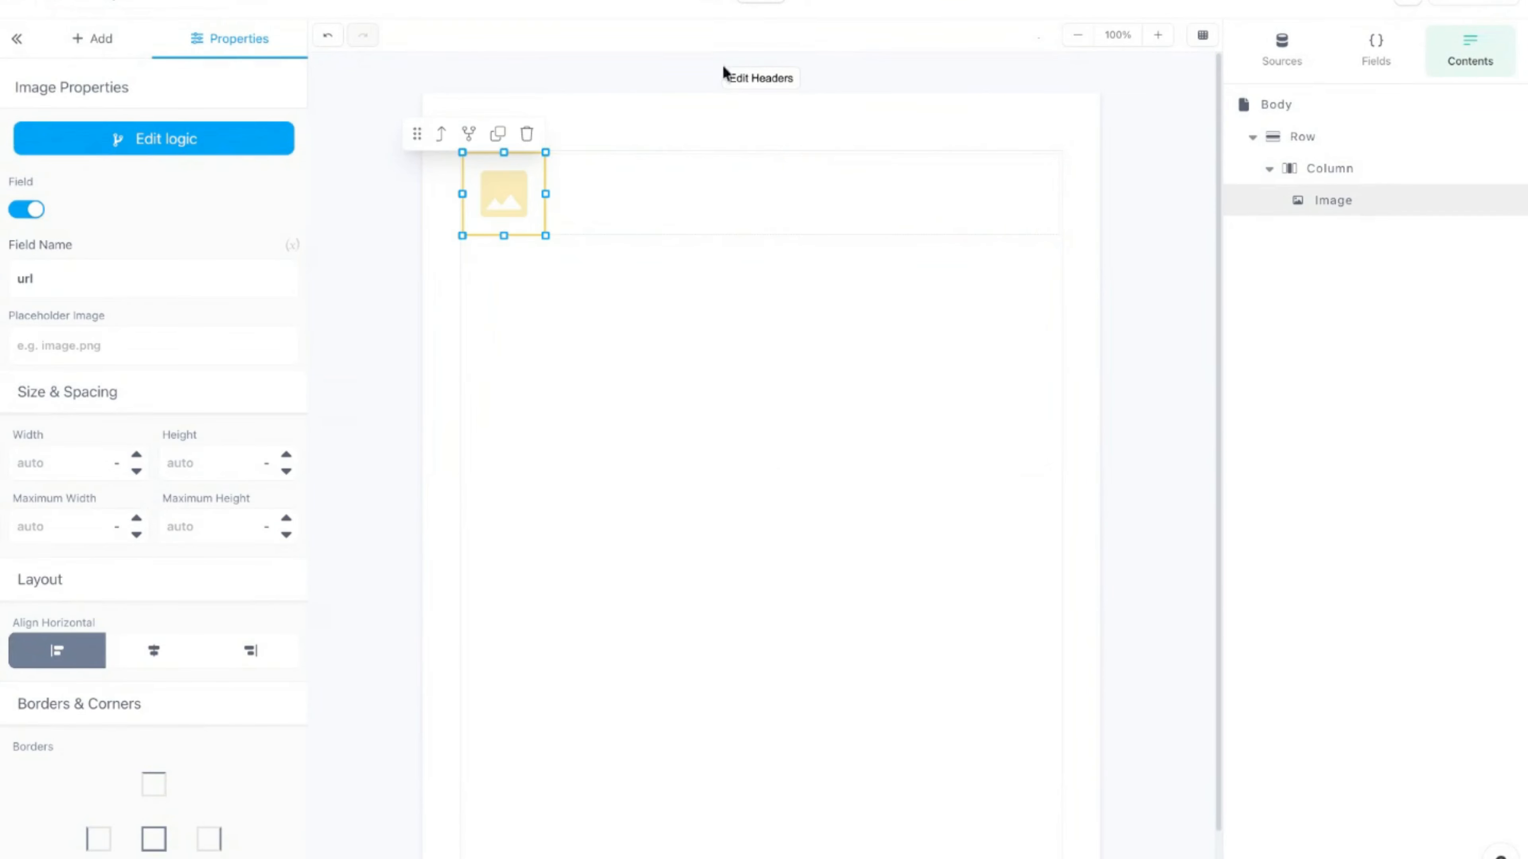
left_click(829, 4)
left_click(110, 233)
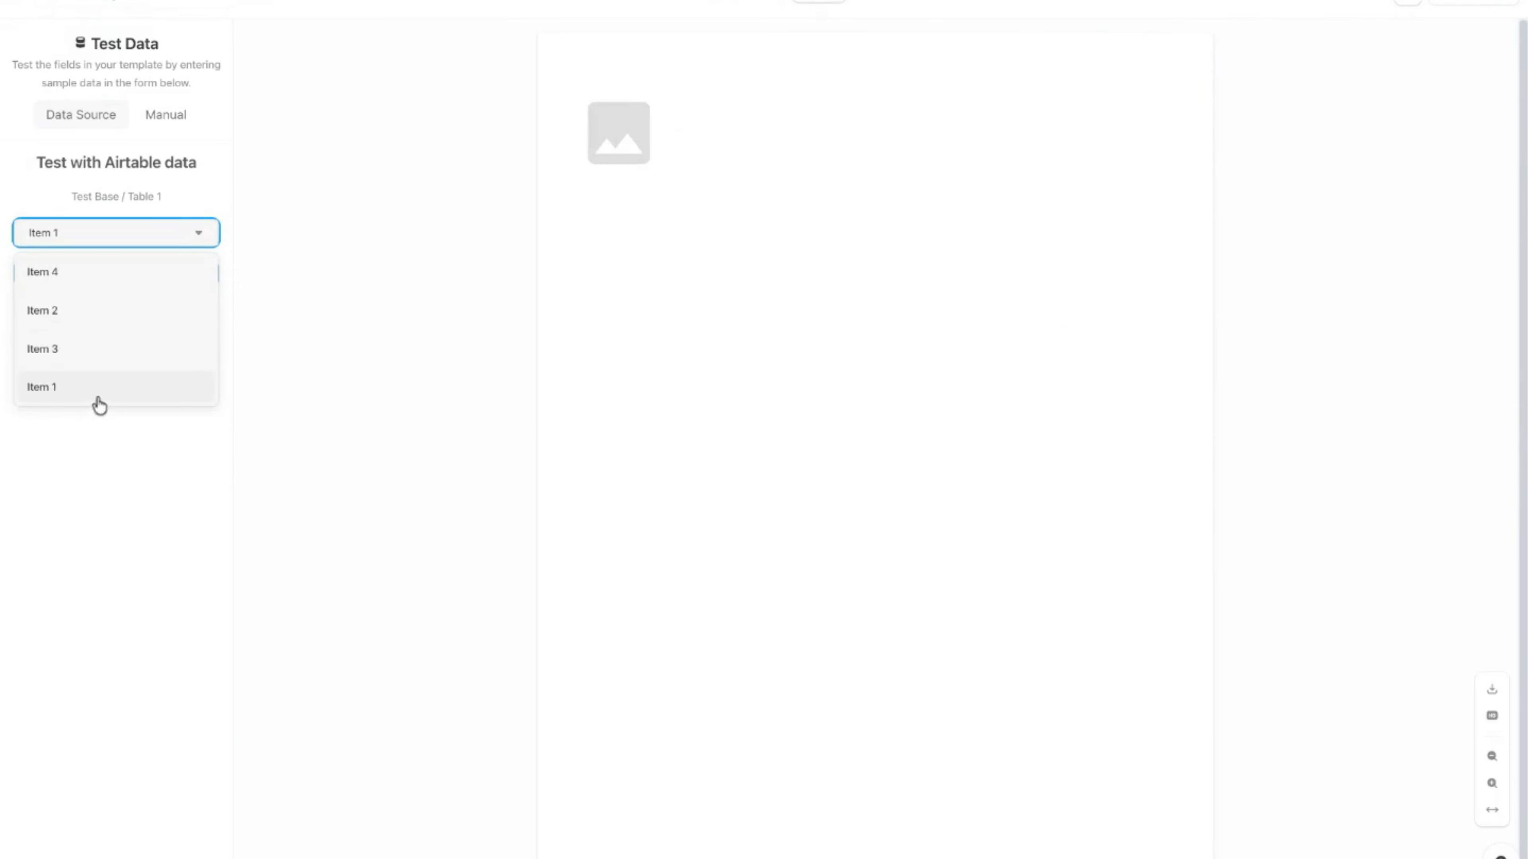
Step: Preview the document with Airtable record Item 4, then go back to the editor
left_click(106, 278)
left_click(124, 276)
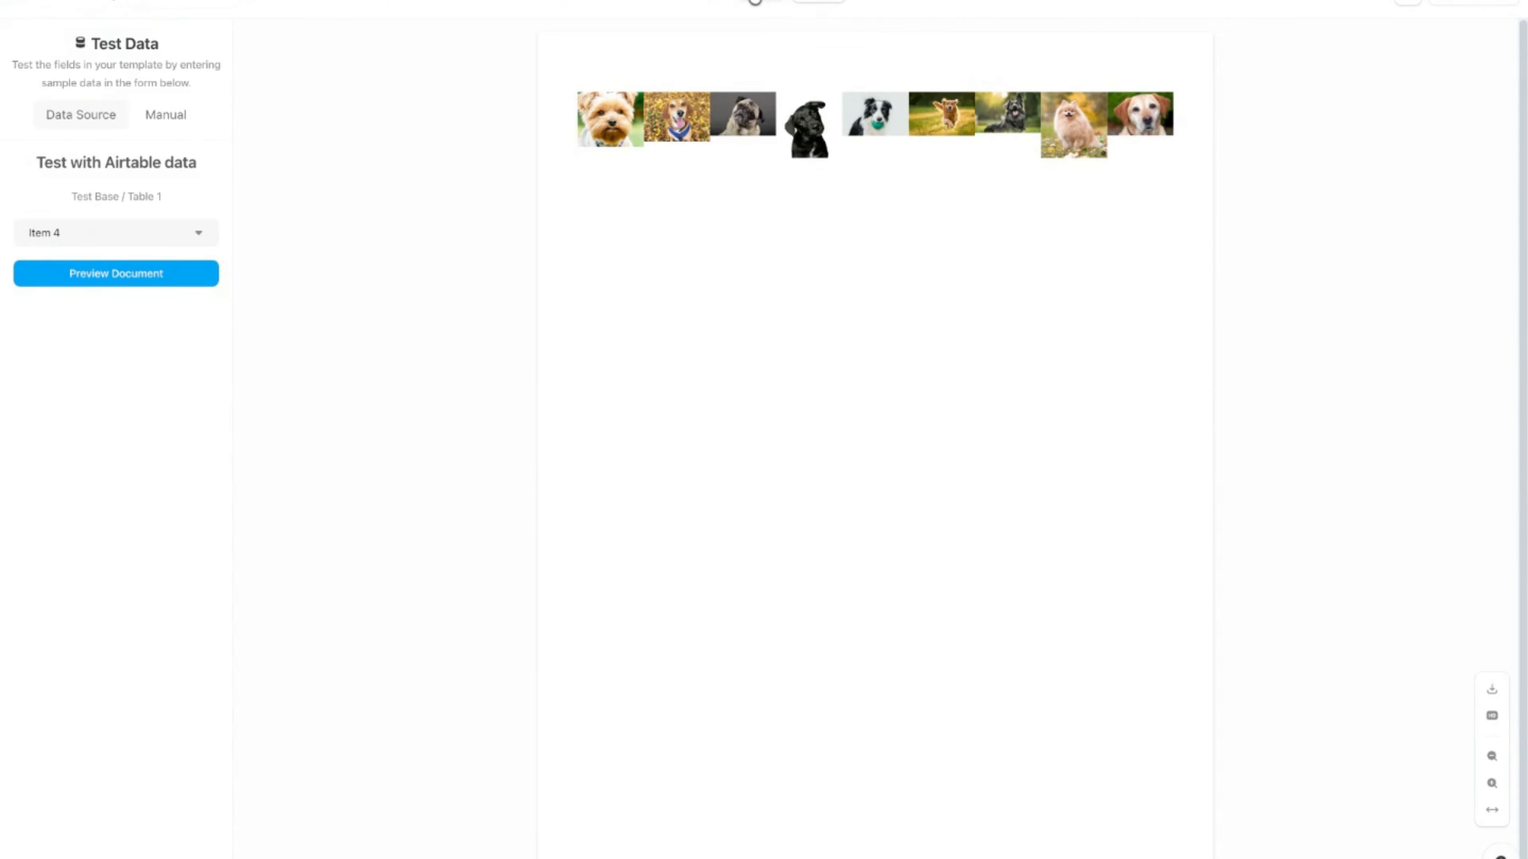
left_click(754, 1)
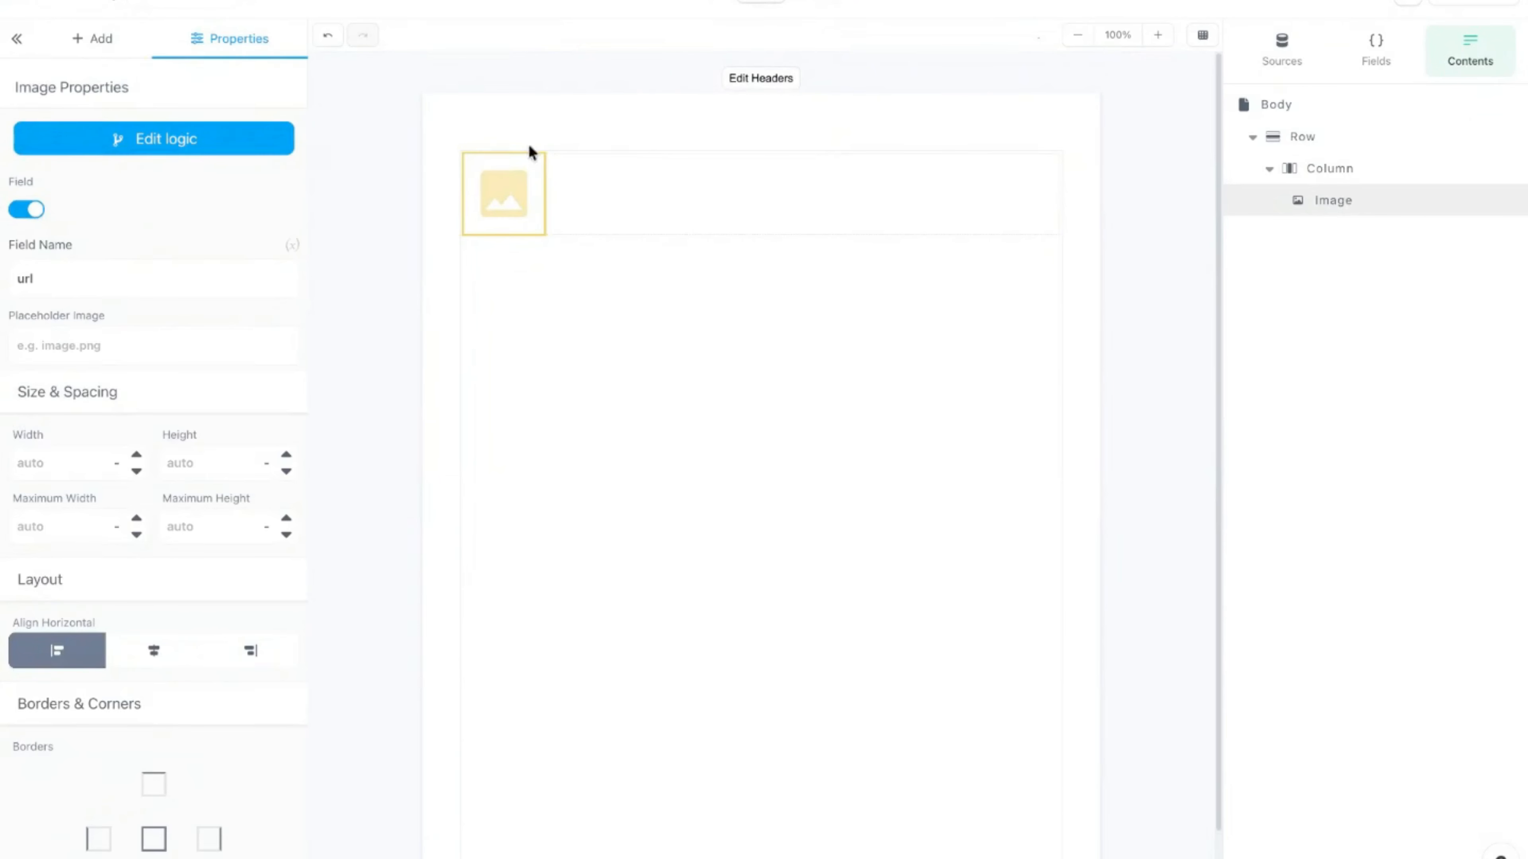
Step: Delete the row containing the image column
left_click(690, 197)
left_click(952, 137)
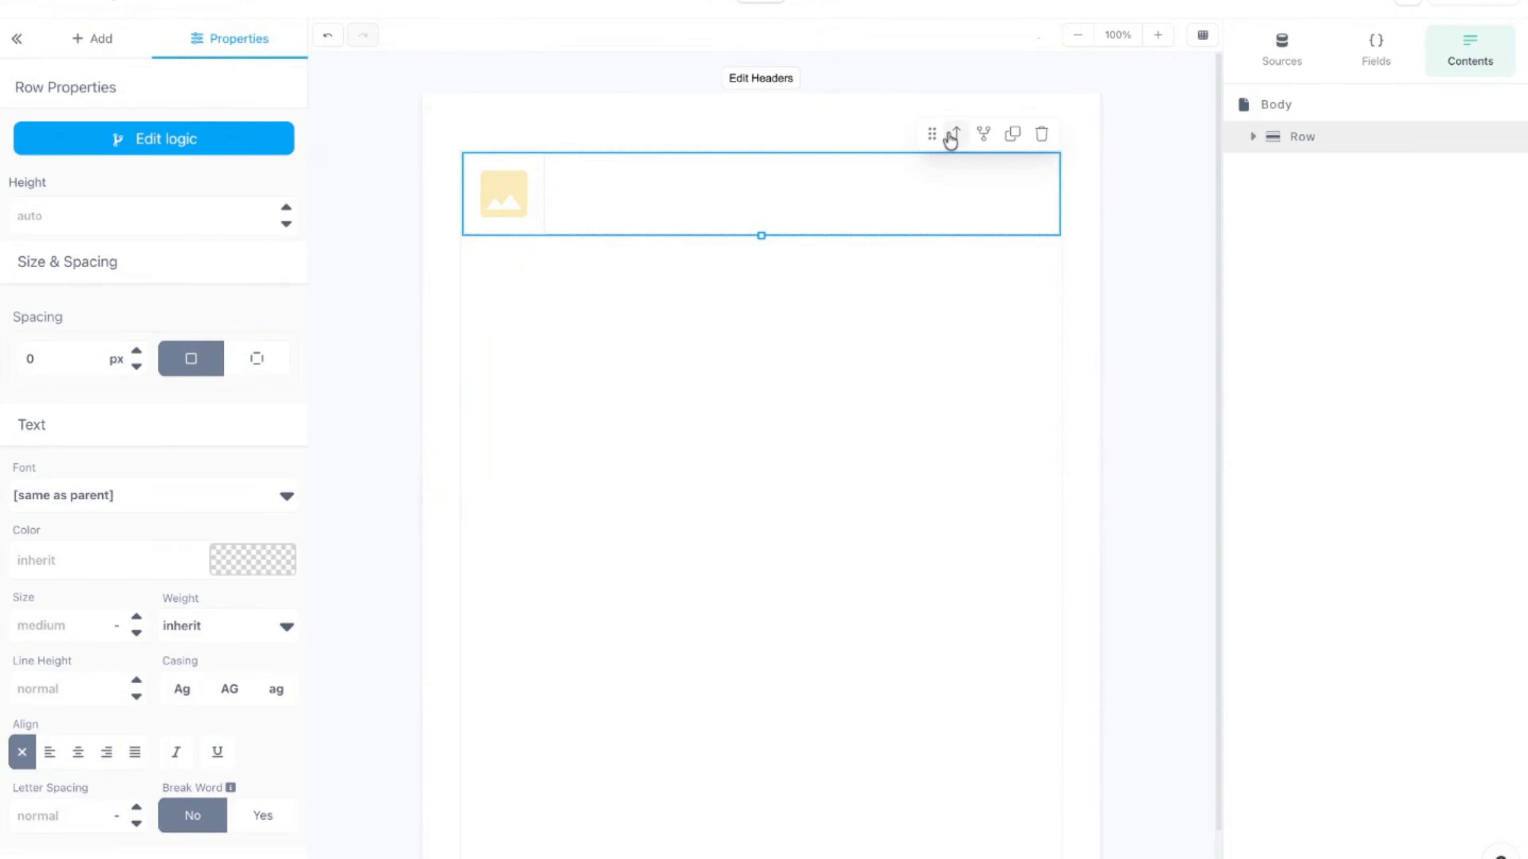
left_click(1042, 136)
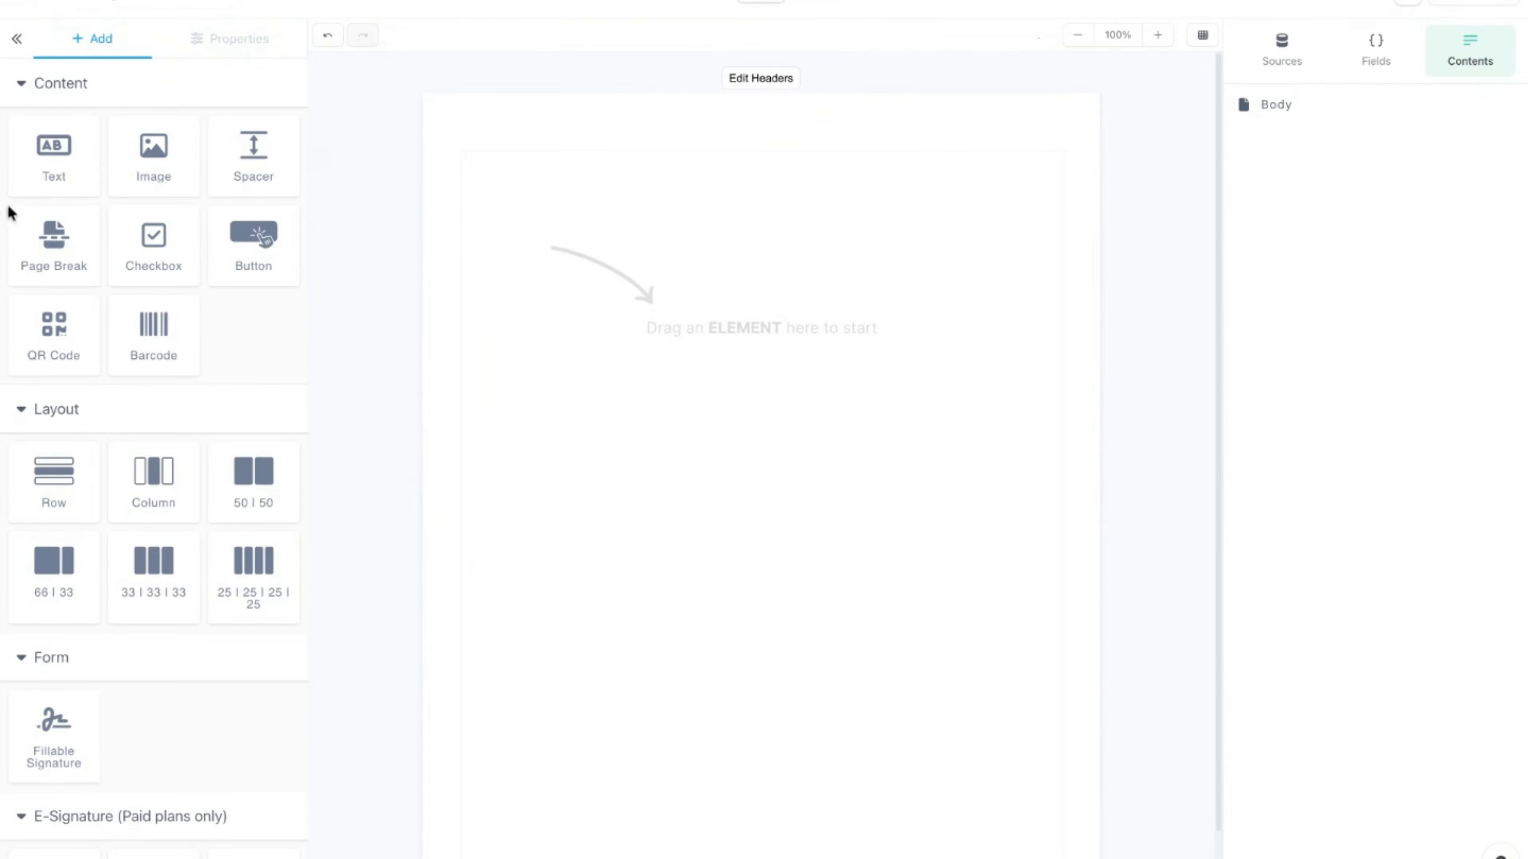
Step: Add a text block to the page and a 33|33|33 three-column row below it
left_click_drag(52, 153, 72, 188)
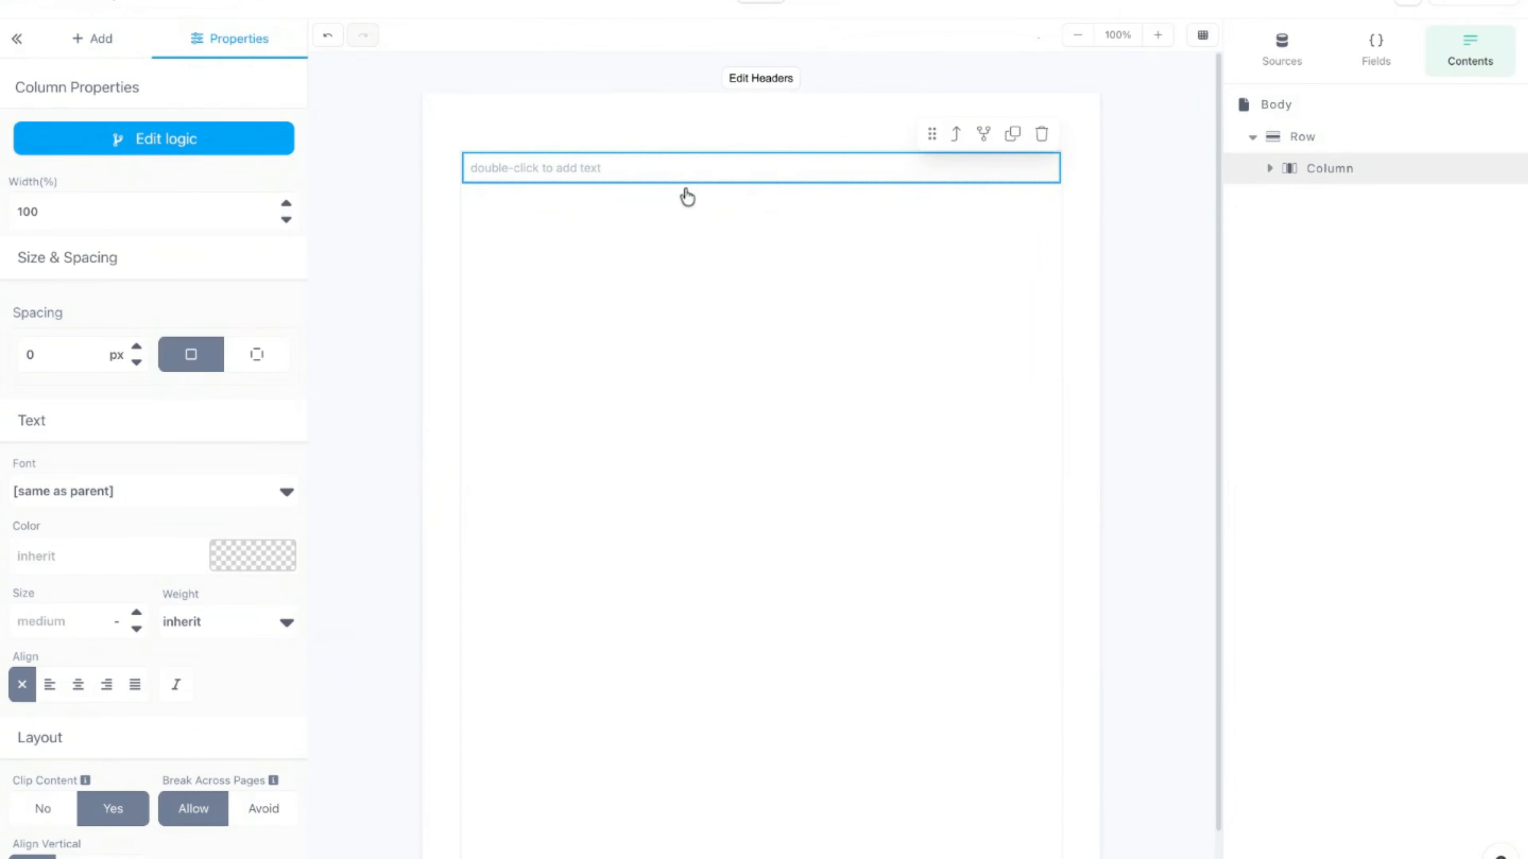
left_click(688, 175)
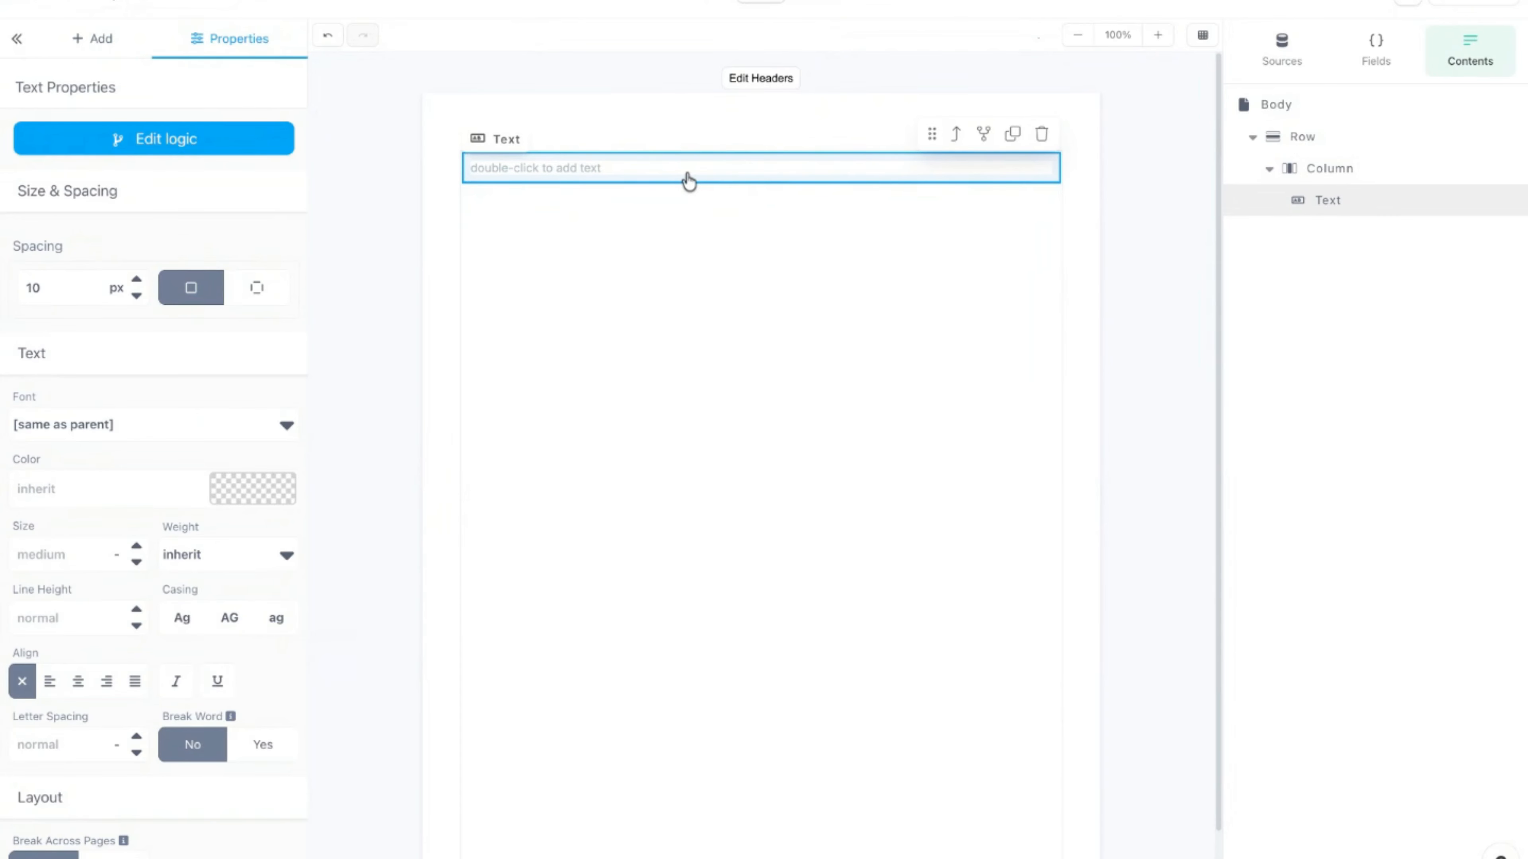
left_click(61, 53)
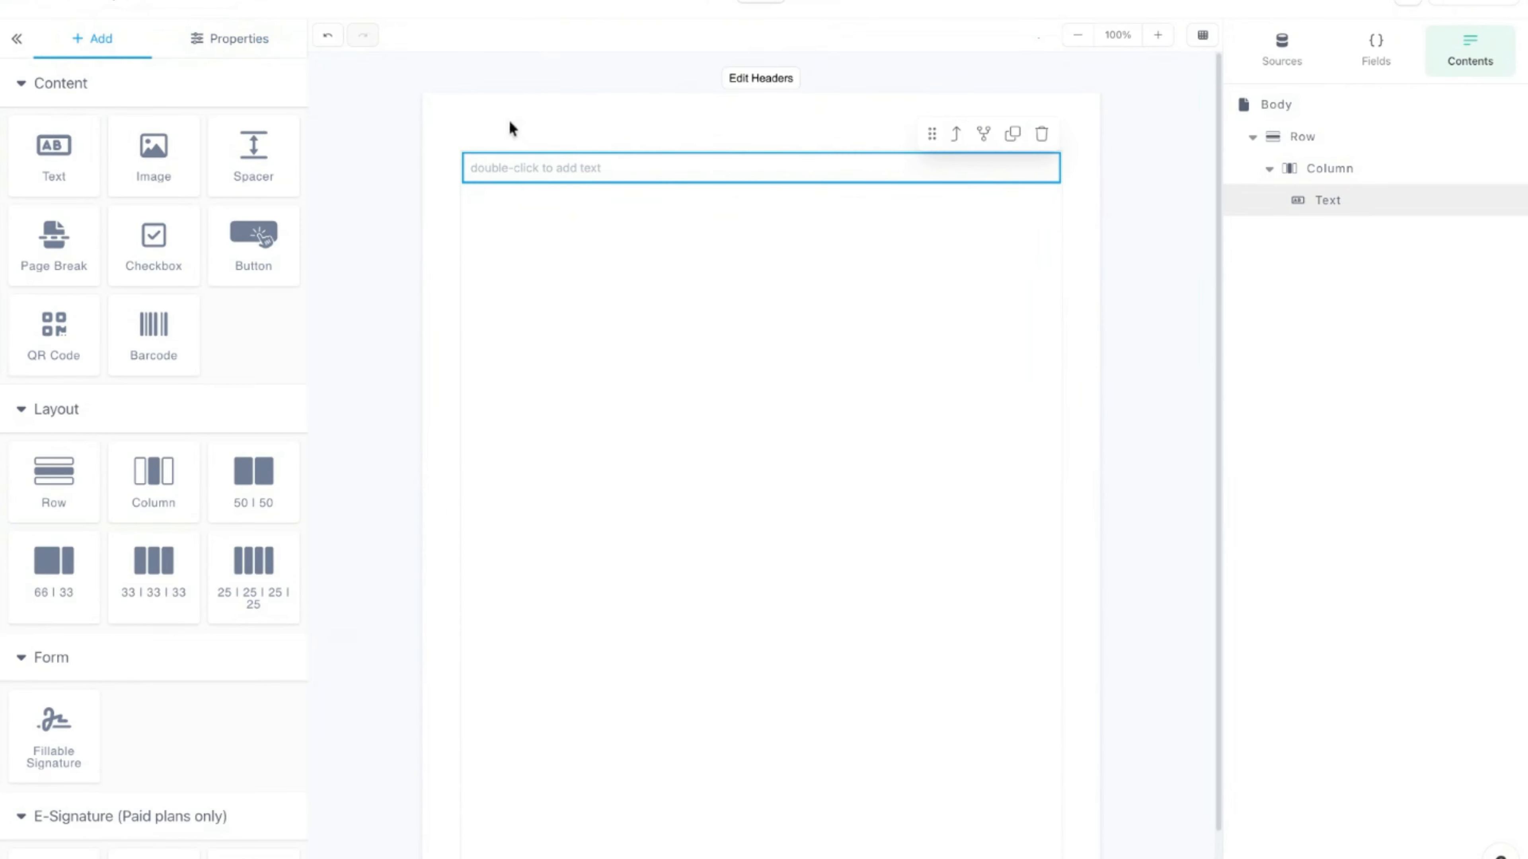
left_click_drag(149, 590, 600, 573)
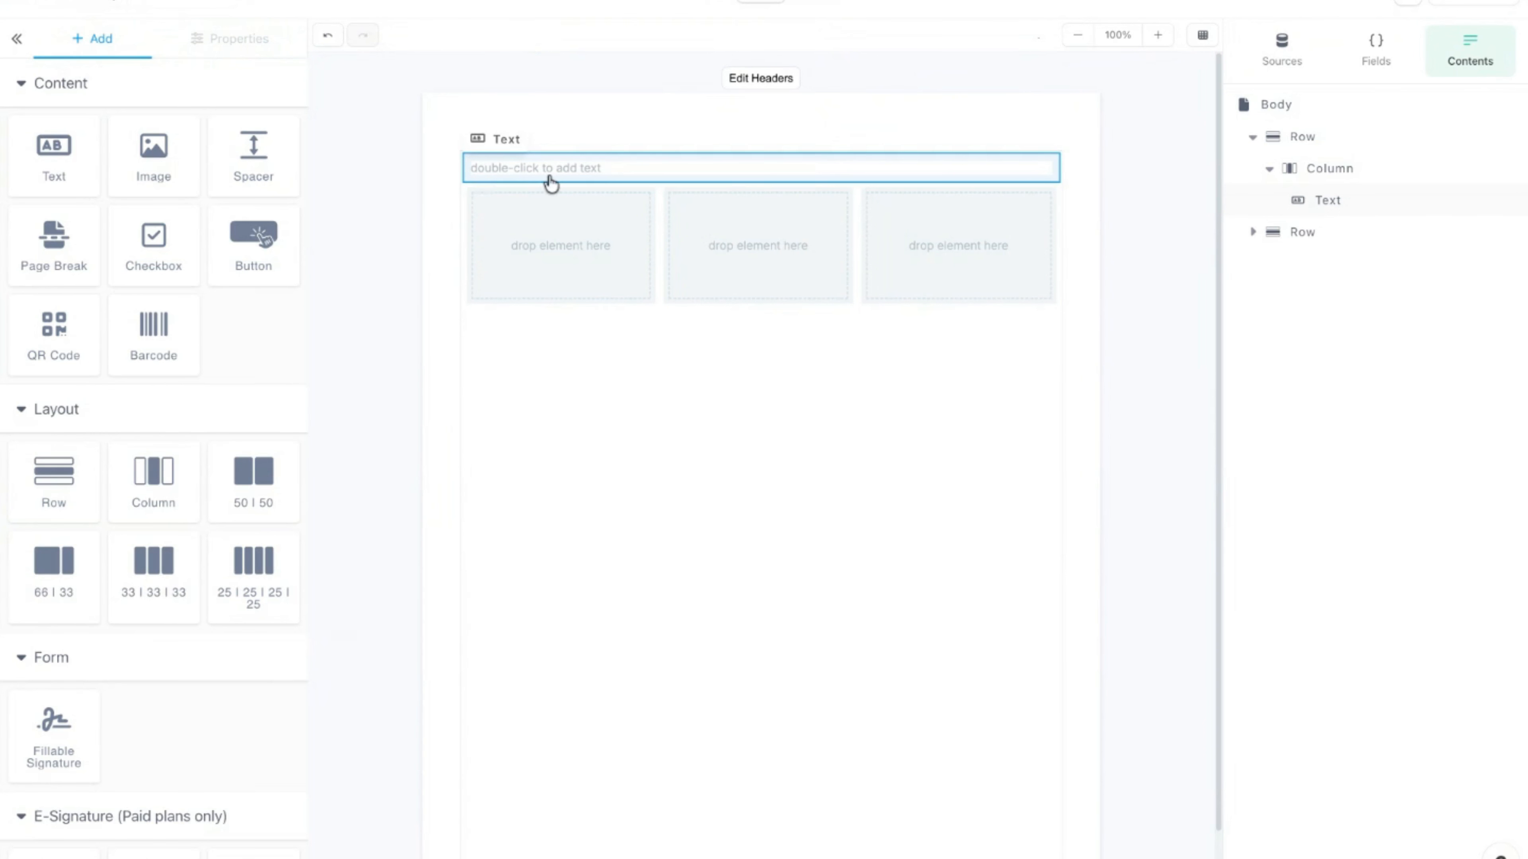
Step: Enter {{$var "image_grid" ($chunk Image 3)}} into the top text block
double_click(620, 179)
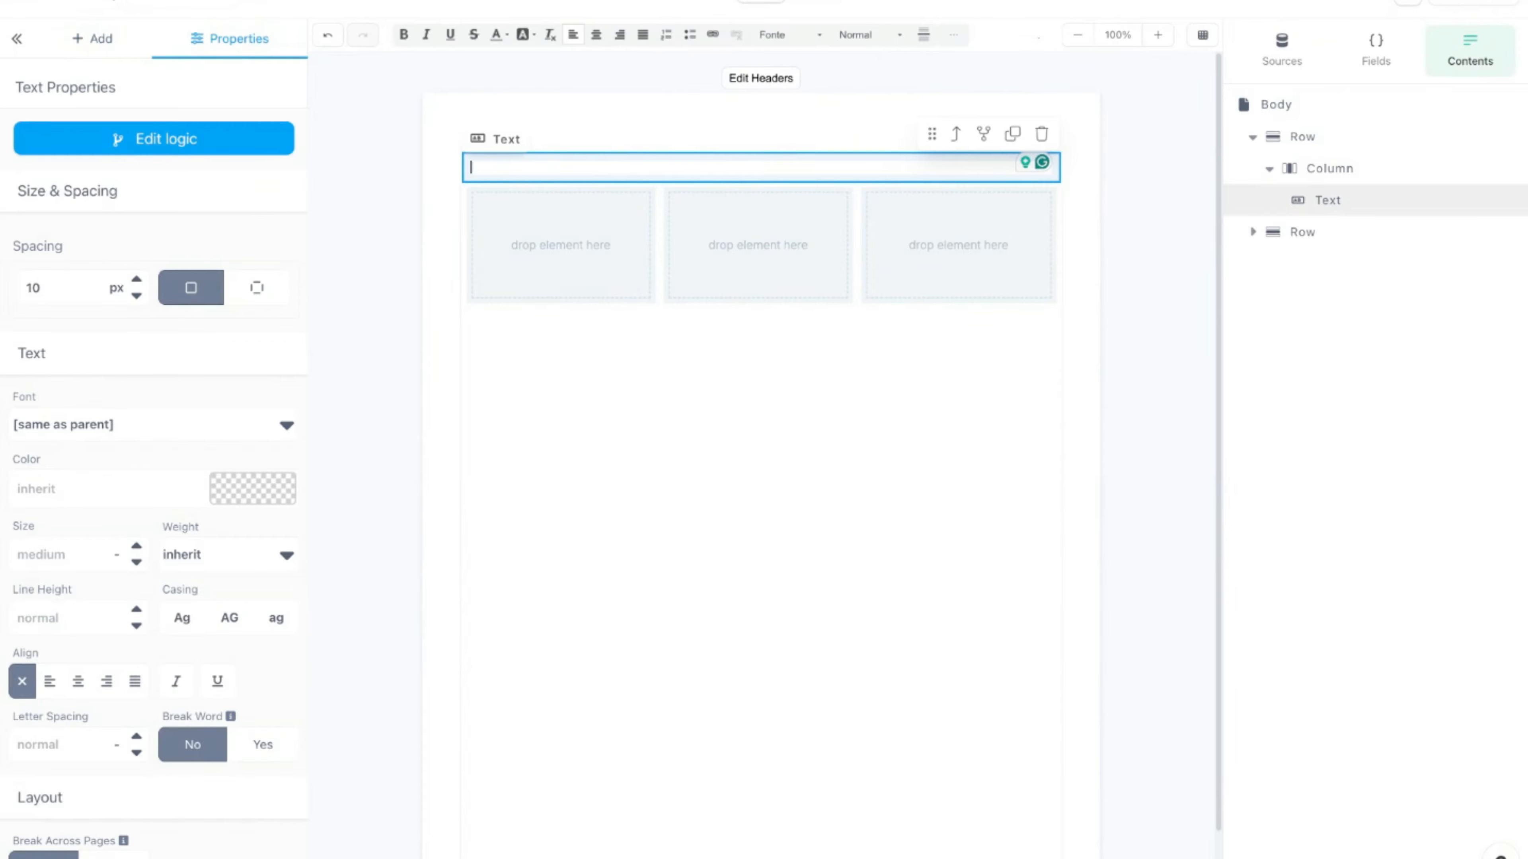
type("{{")
type("$var")
type(" \"\"")
type("image_")
type("grid")
key("Right")
type("()")
key("BackSpace")
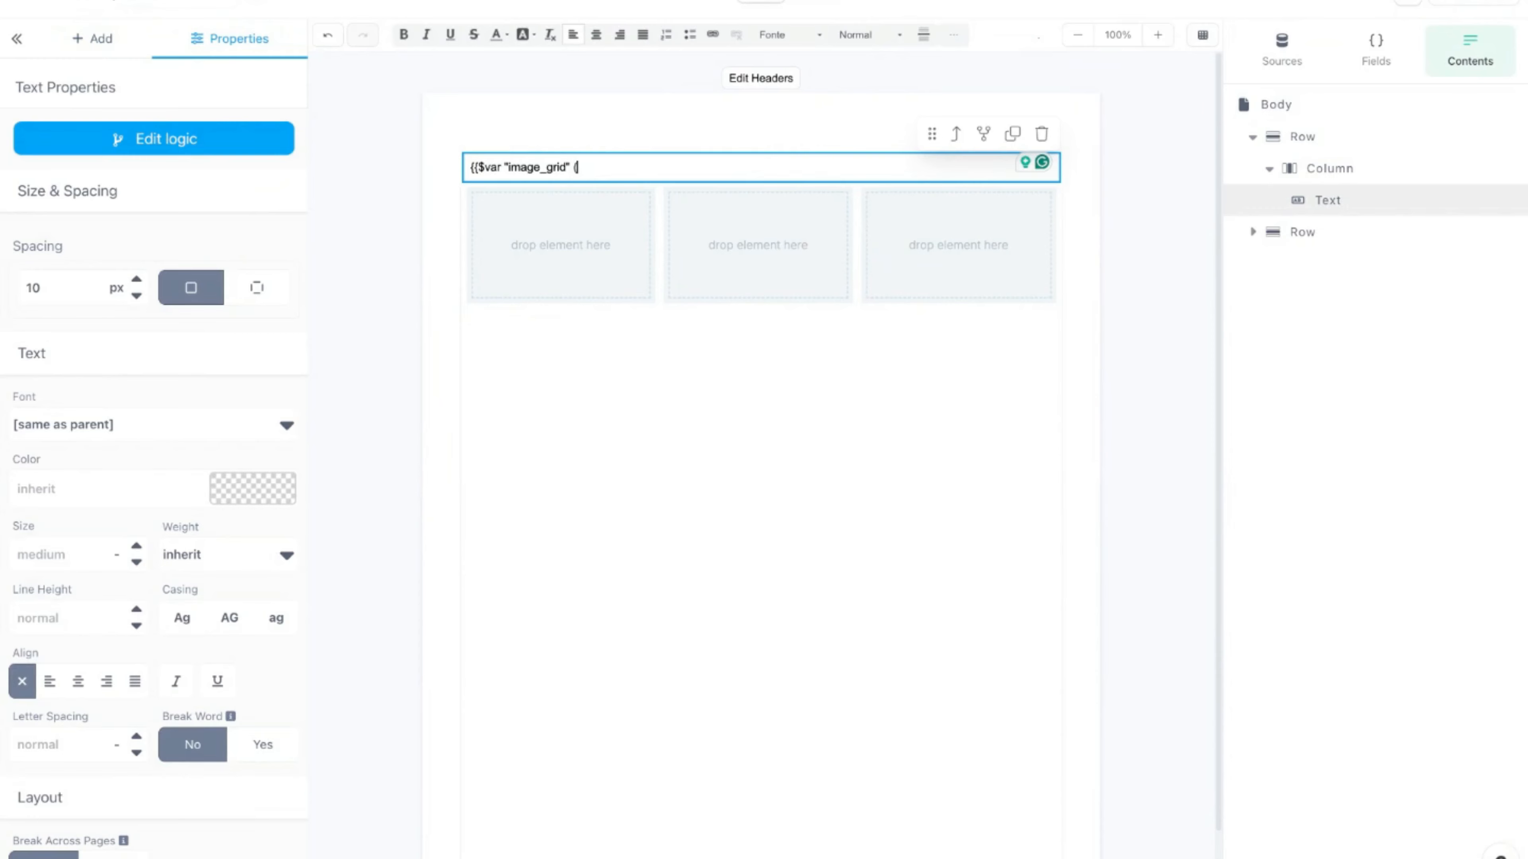
type("$chunk")
type("Image")
type("3")
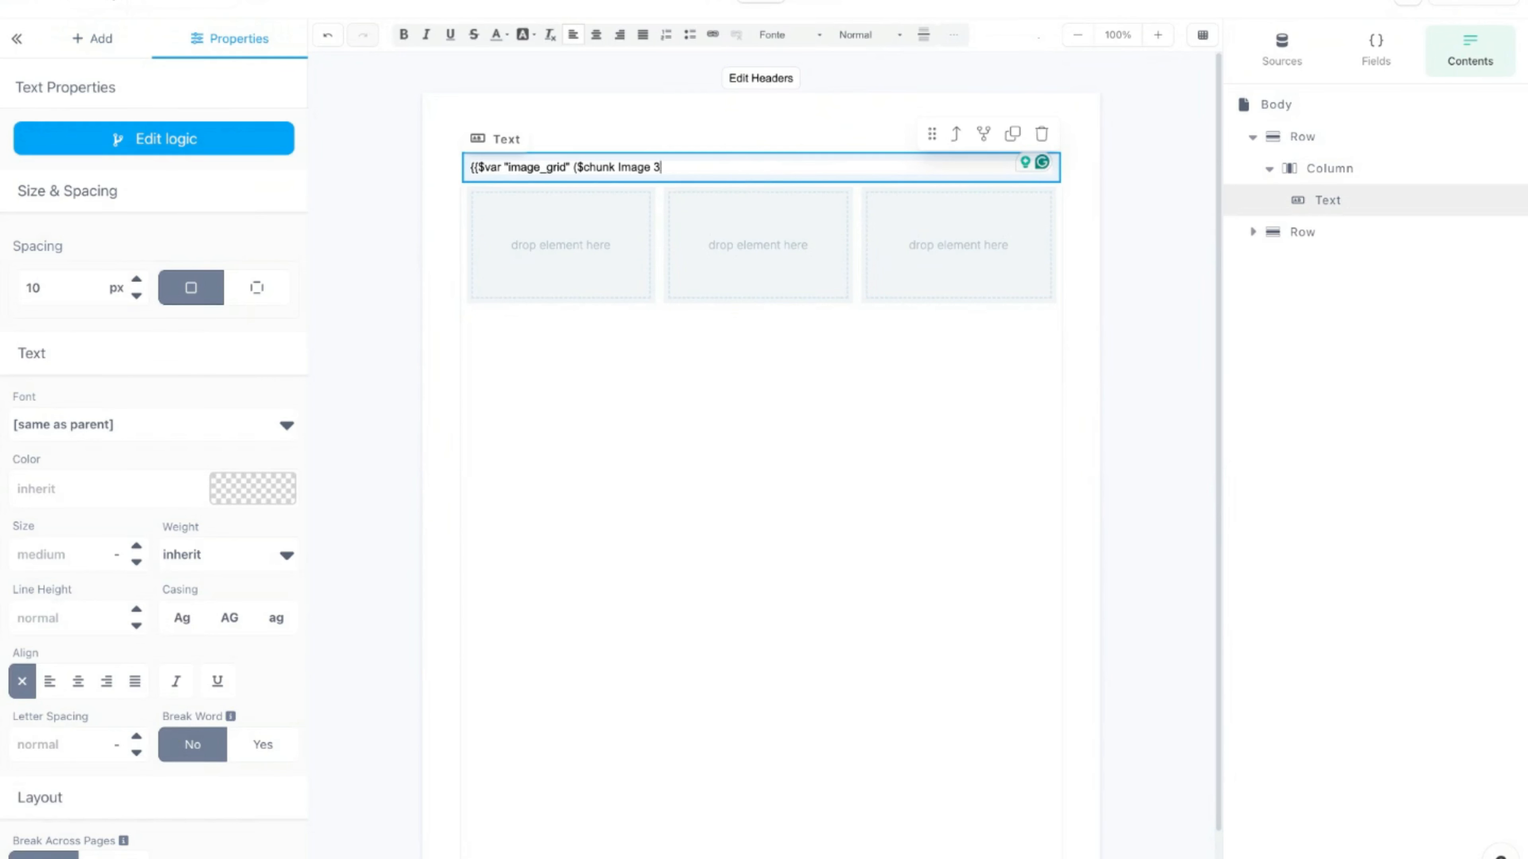
type(") }}")
key("BackSpace")
left_click(598, 117)
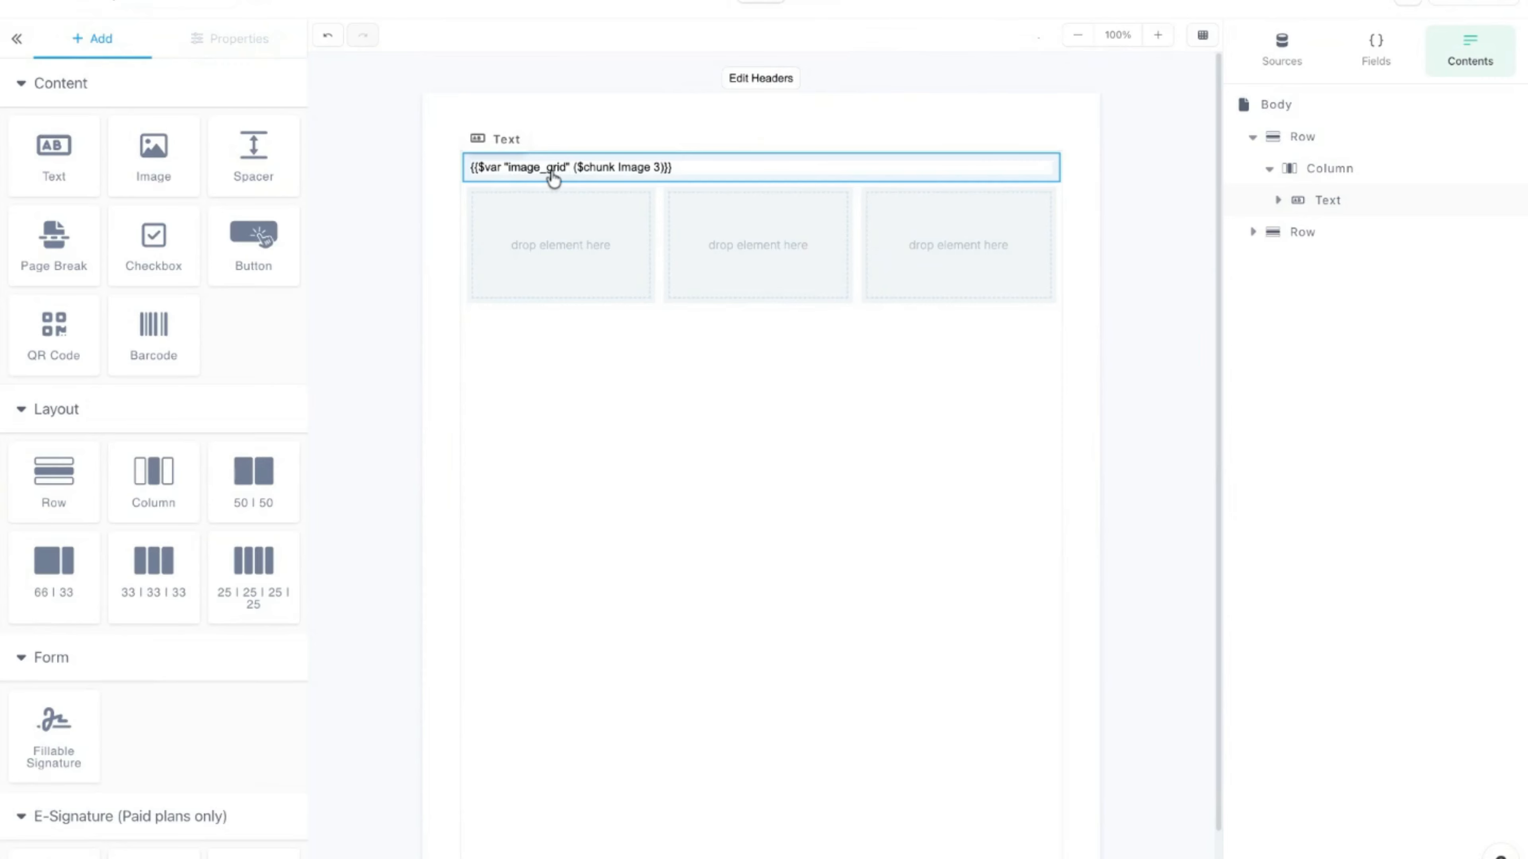
left_click(545, 246)
left_click(559, 166)
Step: Set the three-column row's Repeat/Loop to the manual list field image_grid and save
left_click(985, 166)
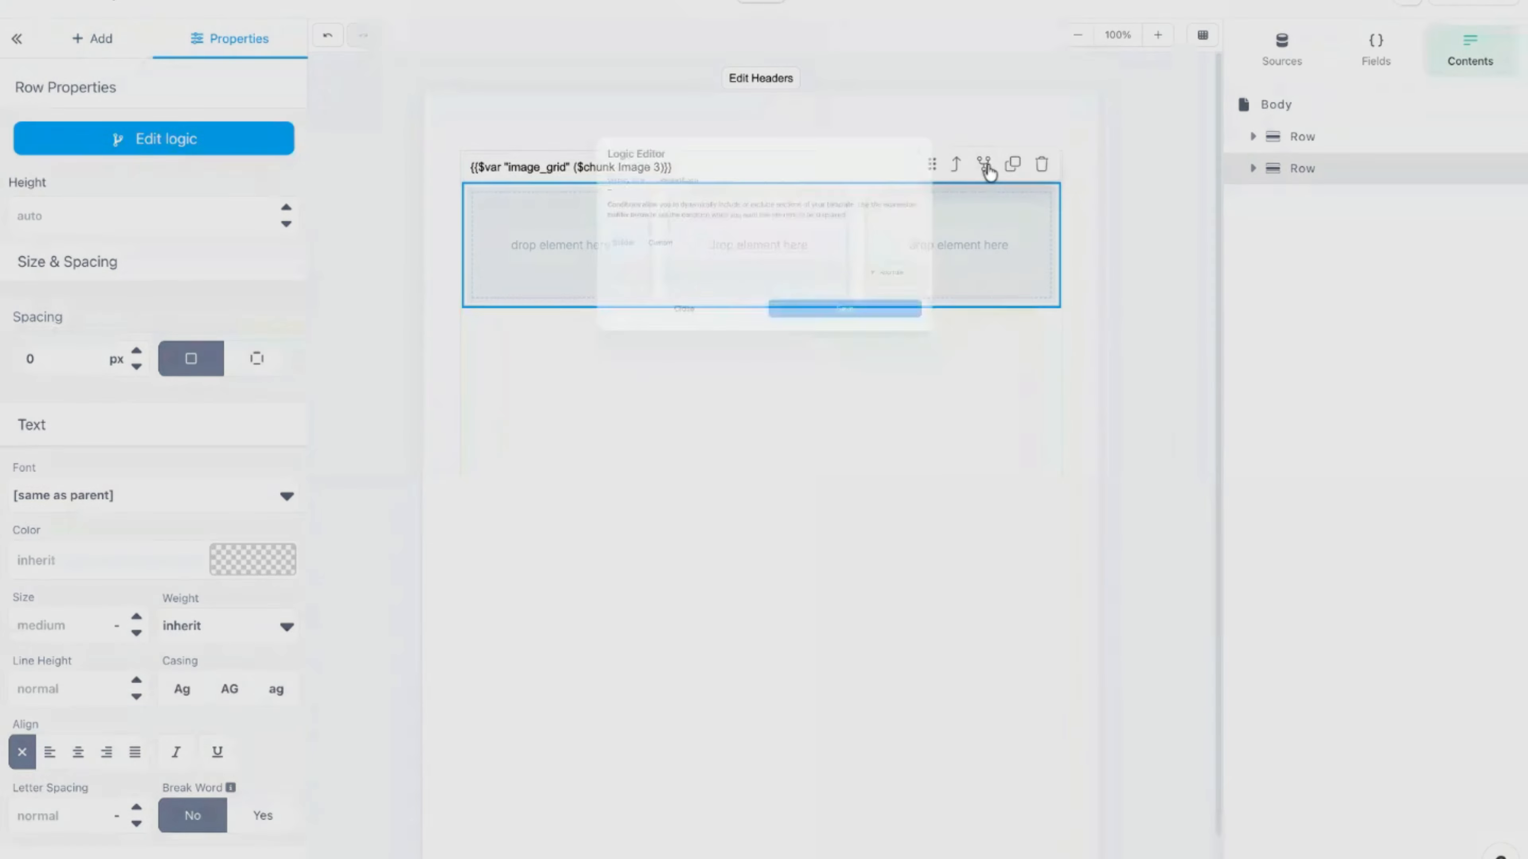
left_click(618, 143)
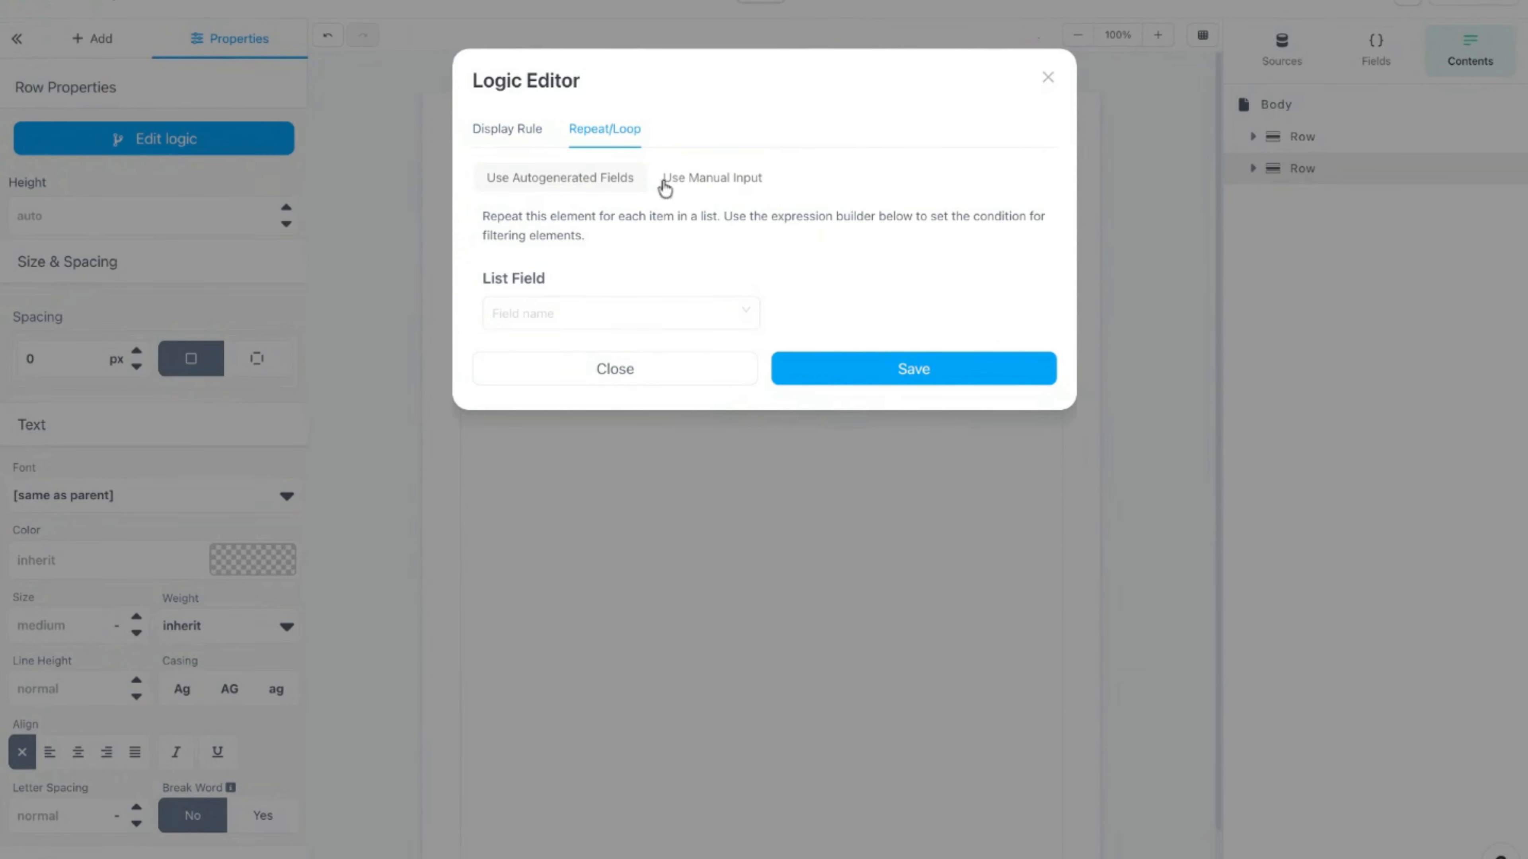
left_click(710, 178)
left_click(584, 274)
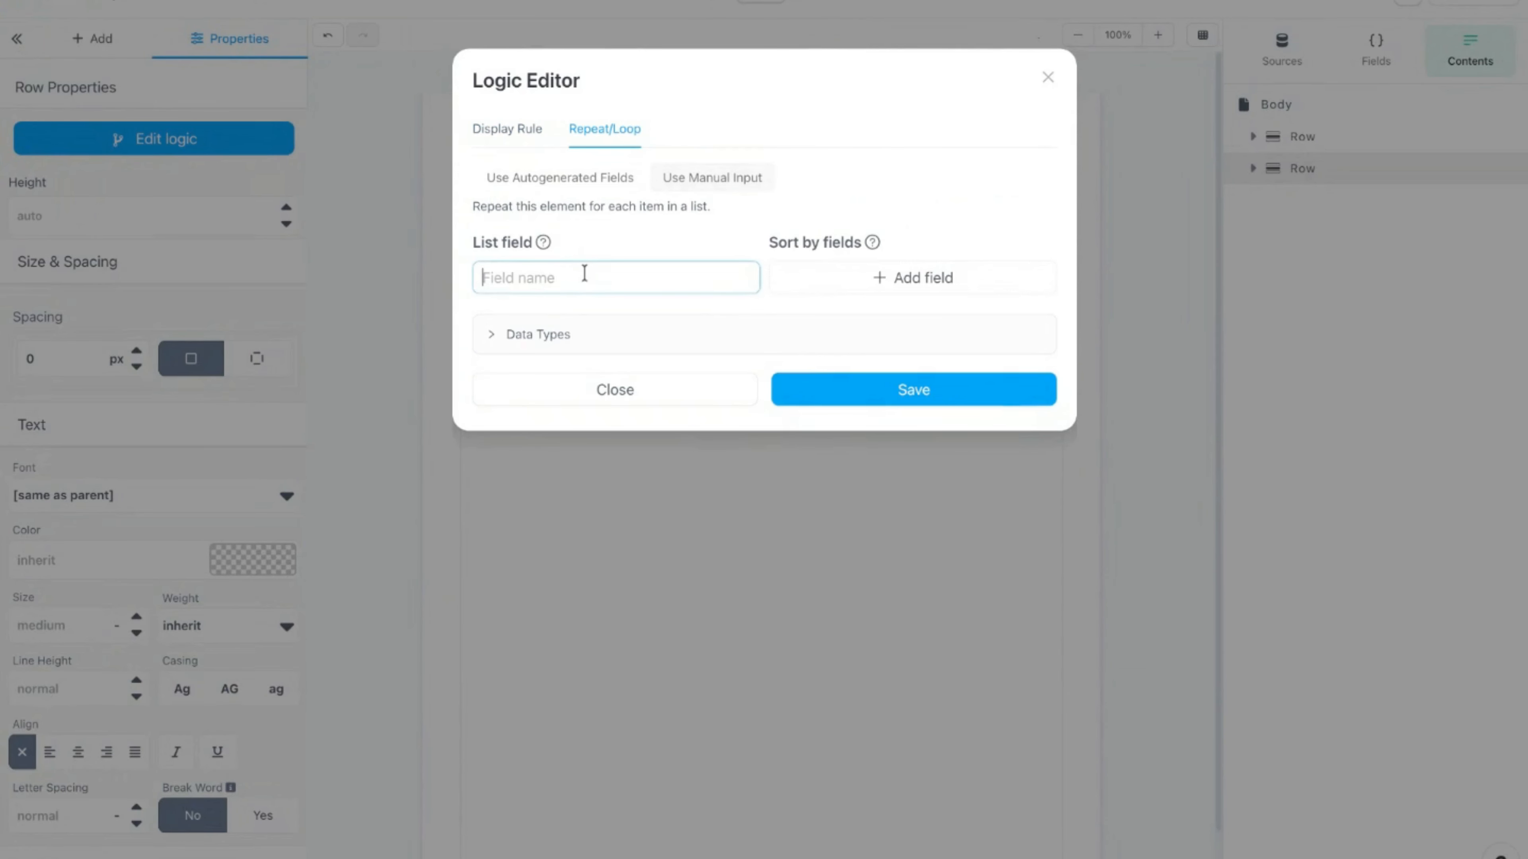
type("image_grid")
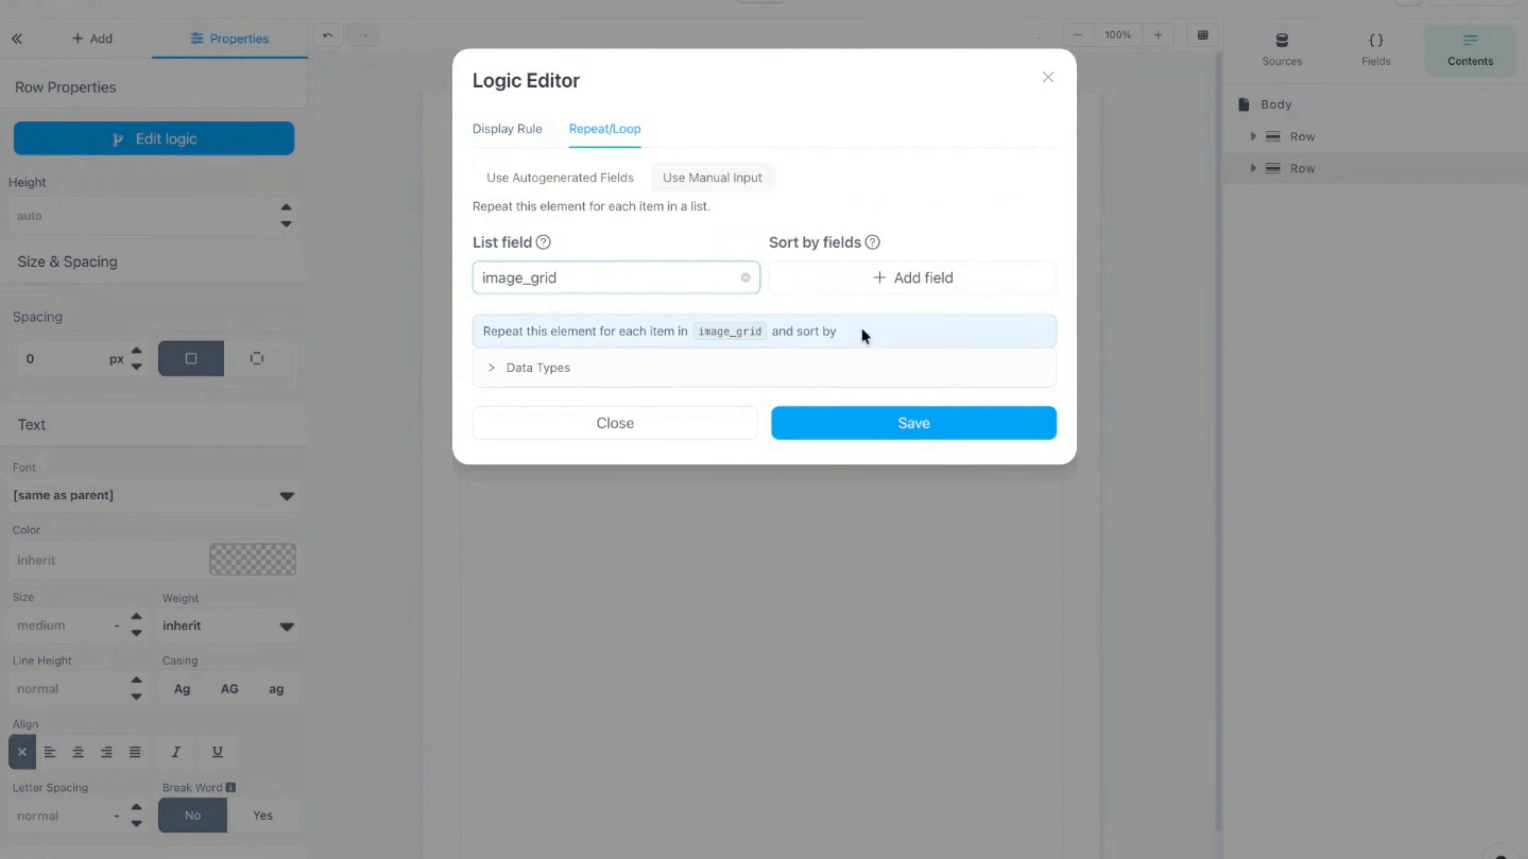
left_click(875, 421)
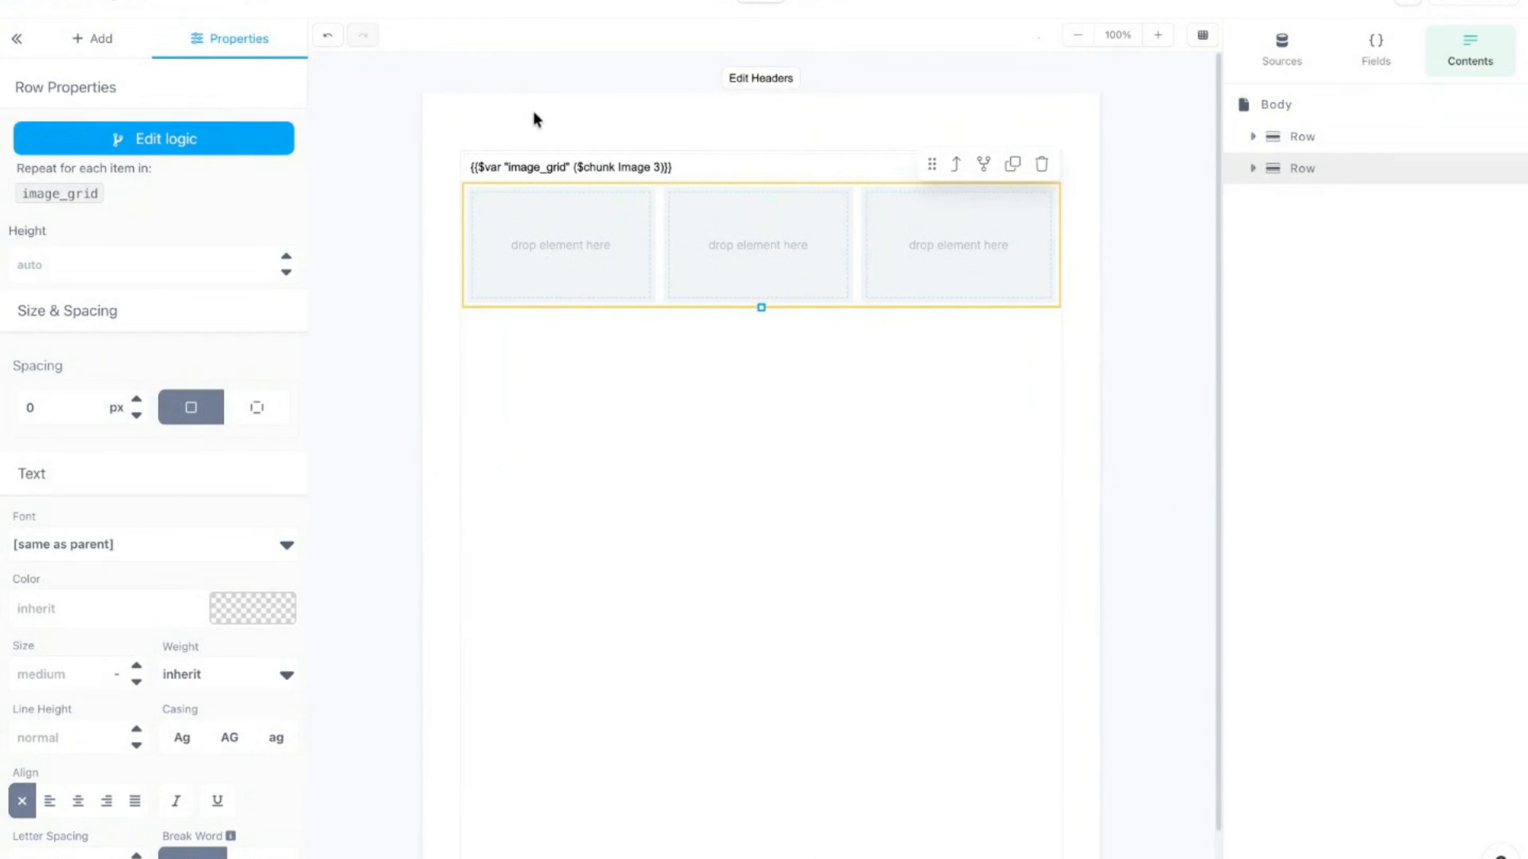
left_click(552, 138)
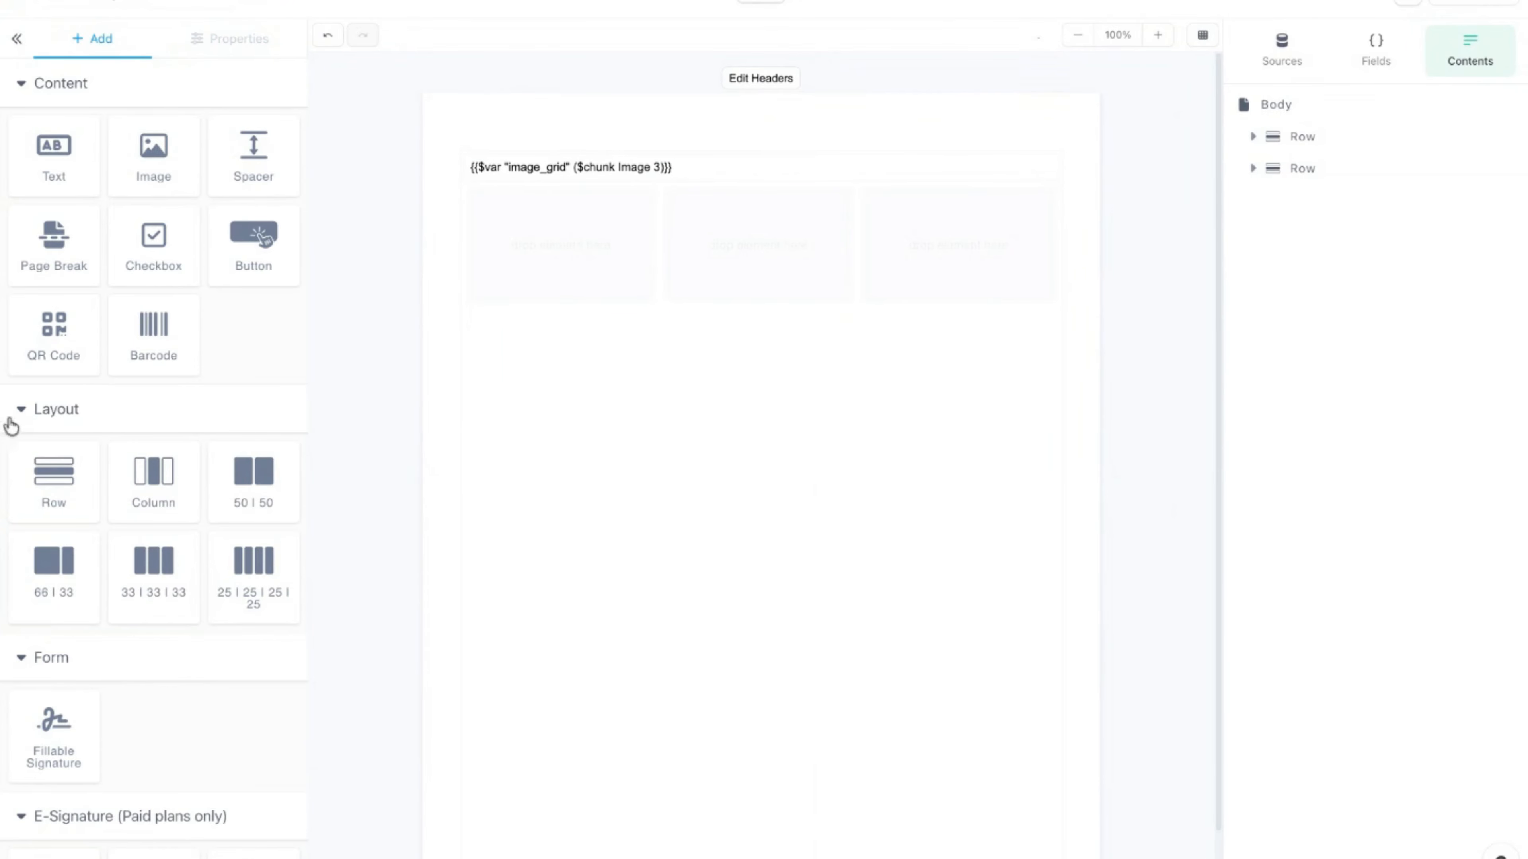
Step: Add a dynamic image to the first column bound to field name this.0.url
left_click_drag(125, 156, 556, 246)
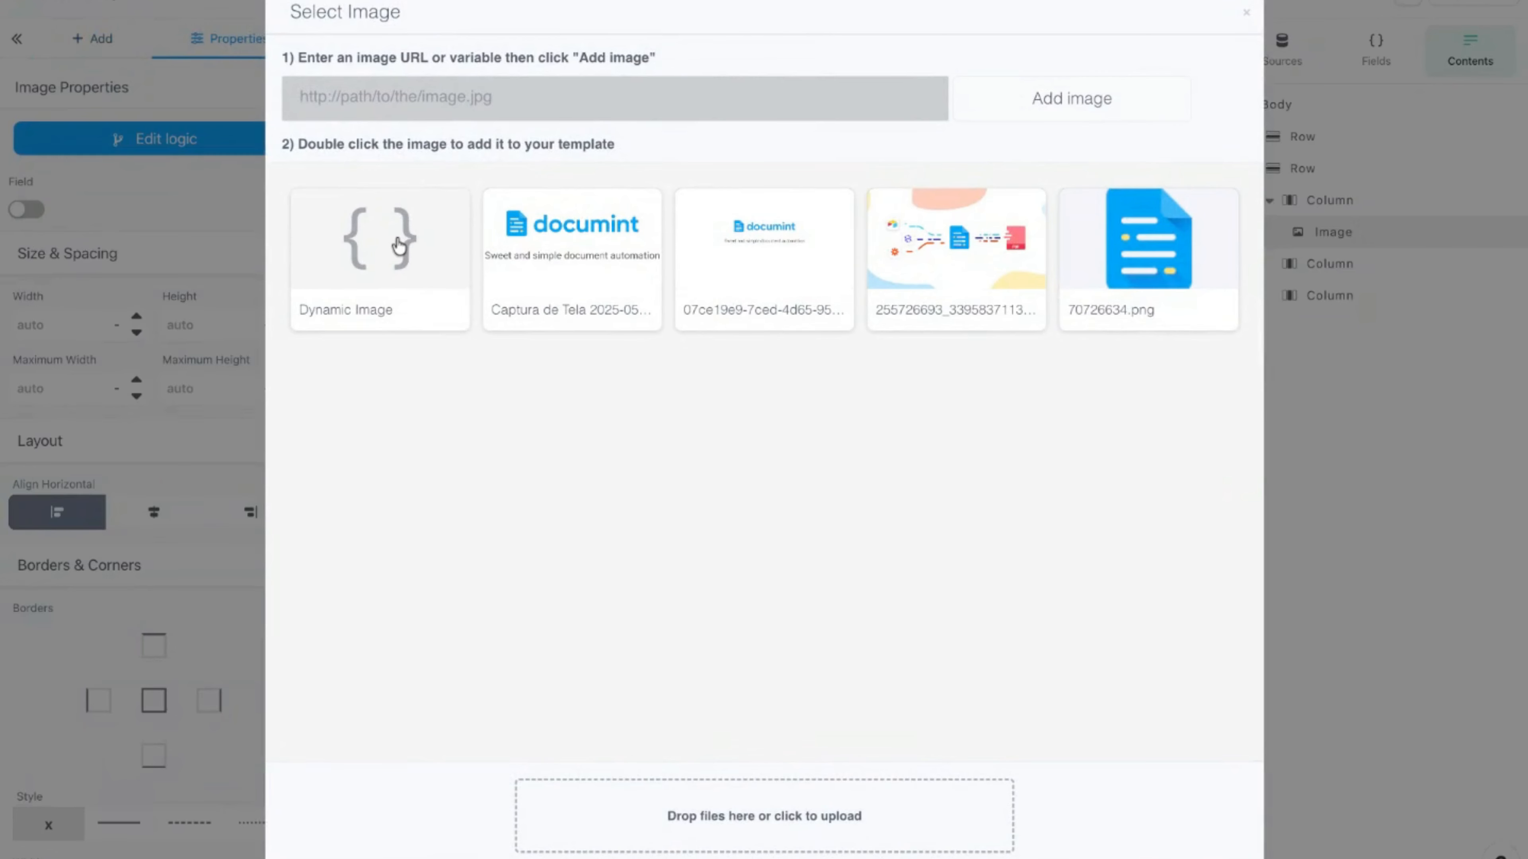
double_click(399, 246)
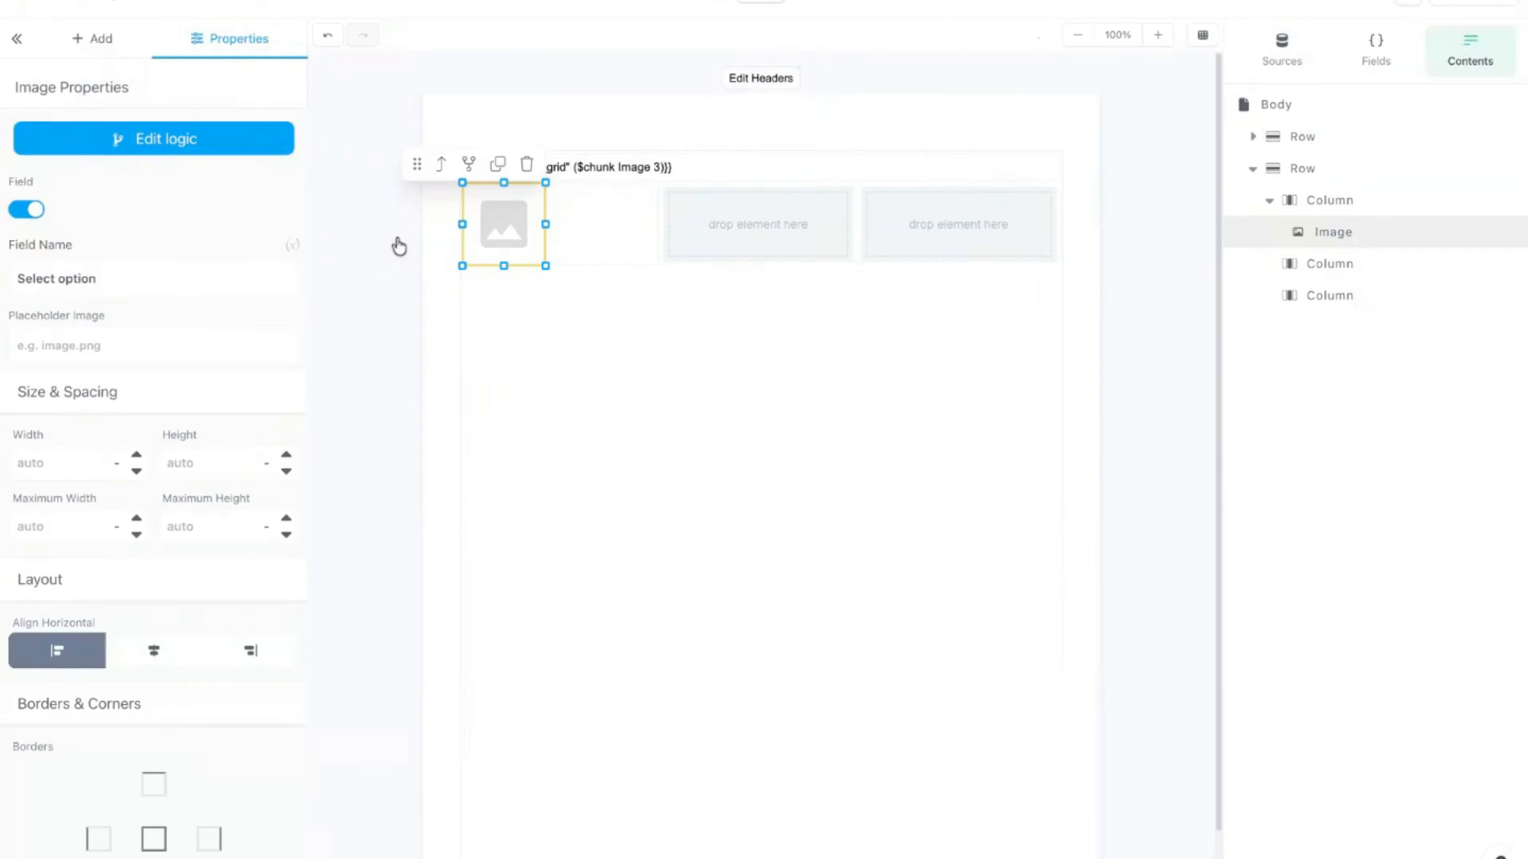
left_click(293, 248)
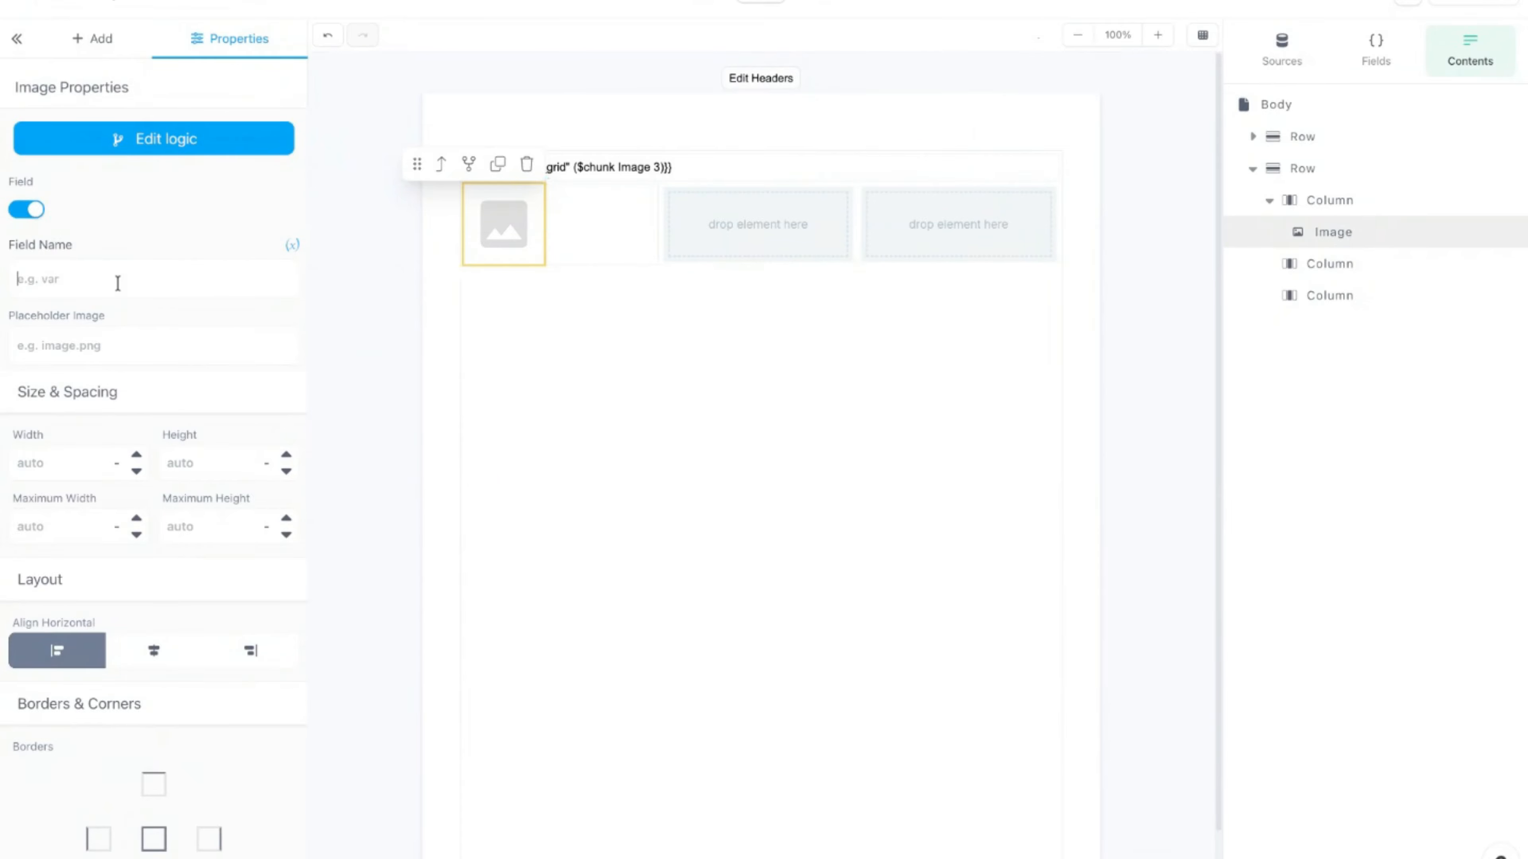
type("this.")
type("0.url")
left_click(415, 272)
Step: Add a dynamic image to the second column bound to this.1.url
left_click(99, 41)
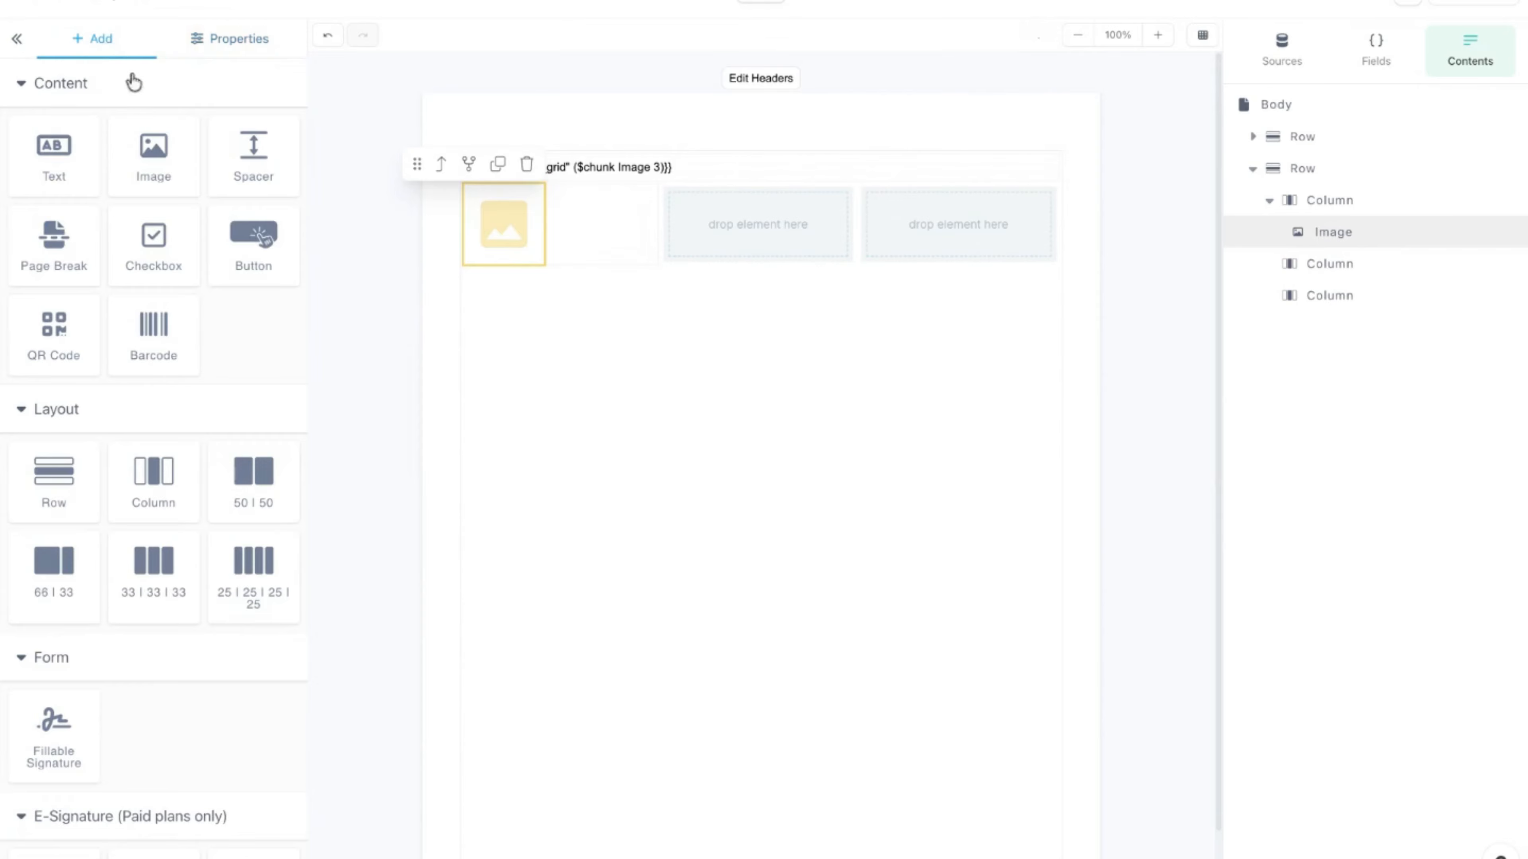
left_click_drag(153, 162, 757, 223)
double_click(344, 264)
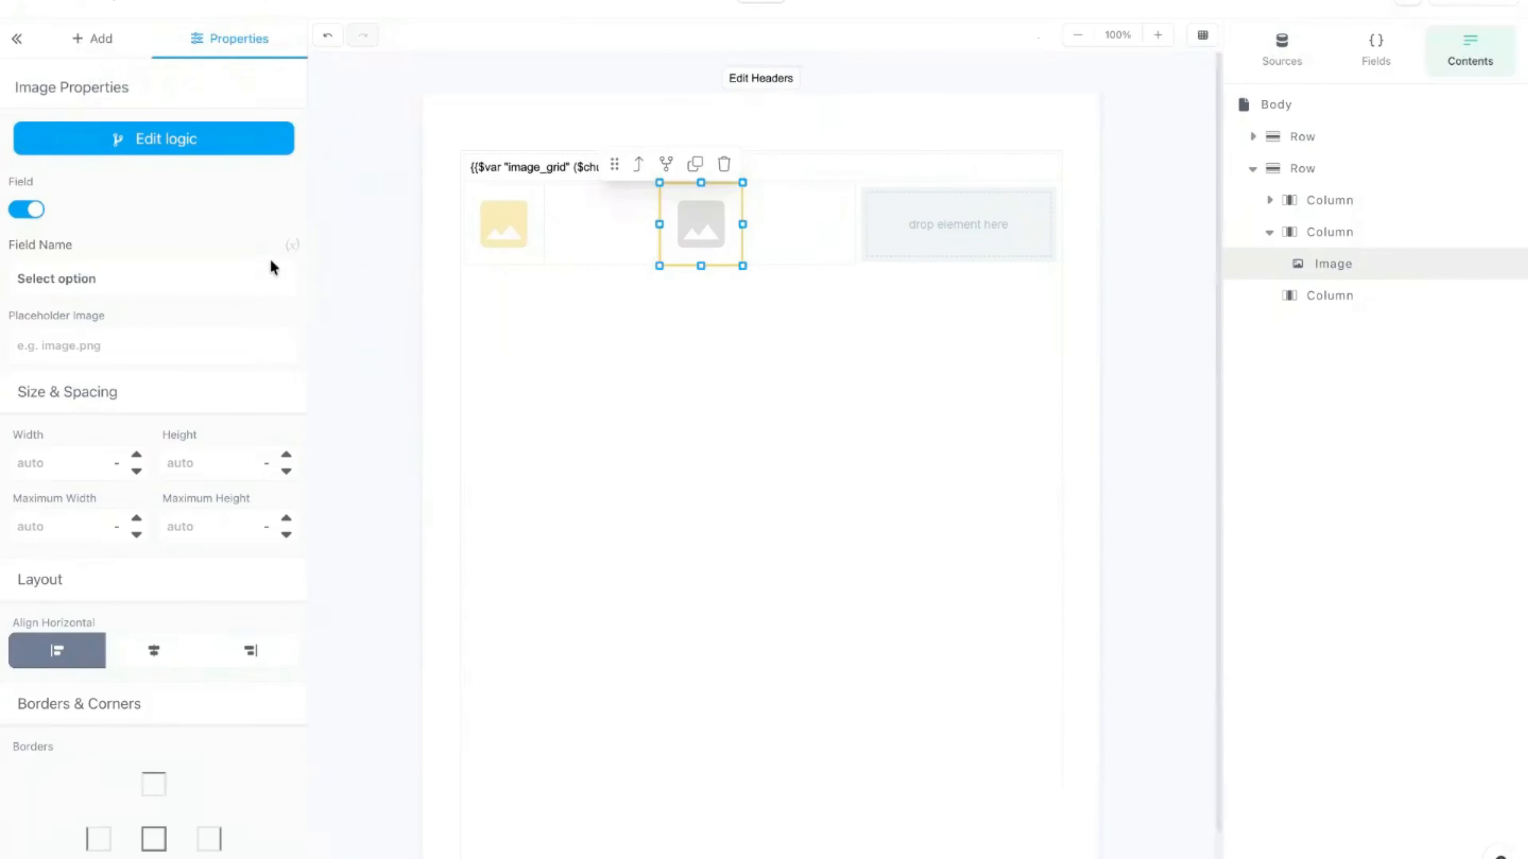
type("this")
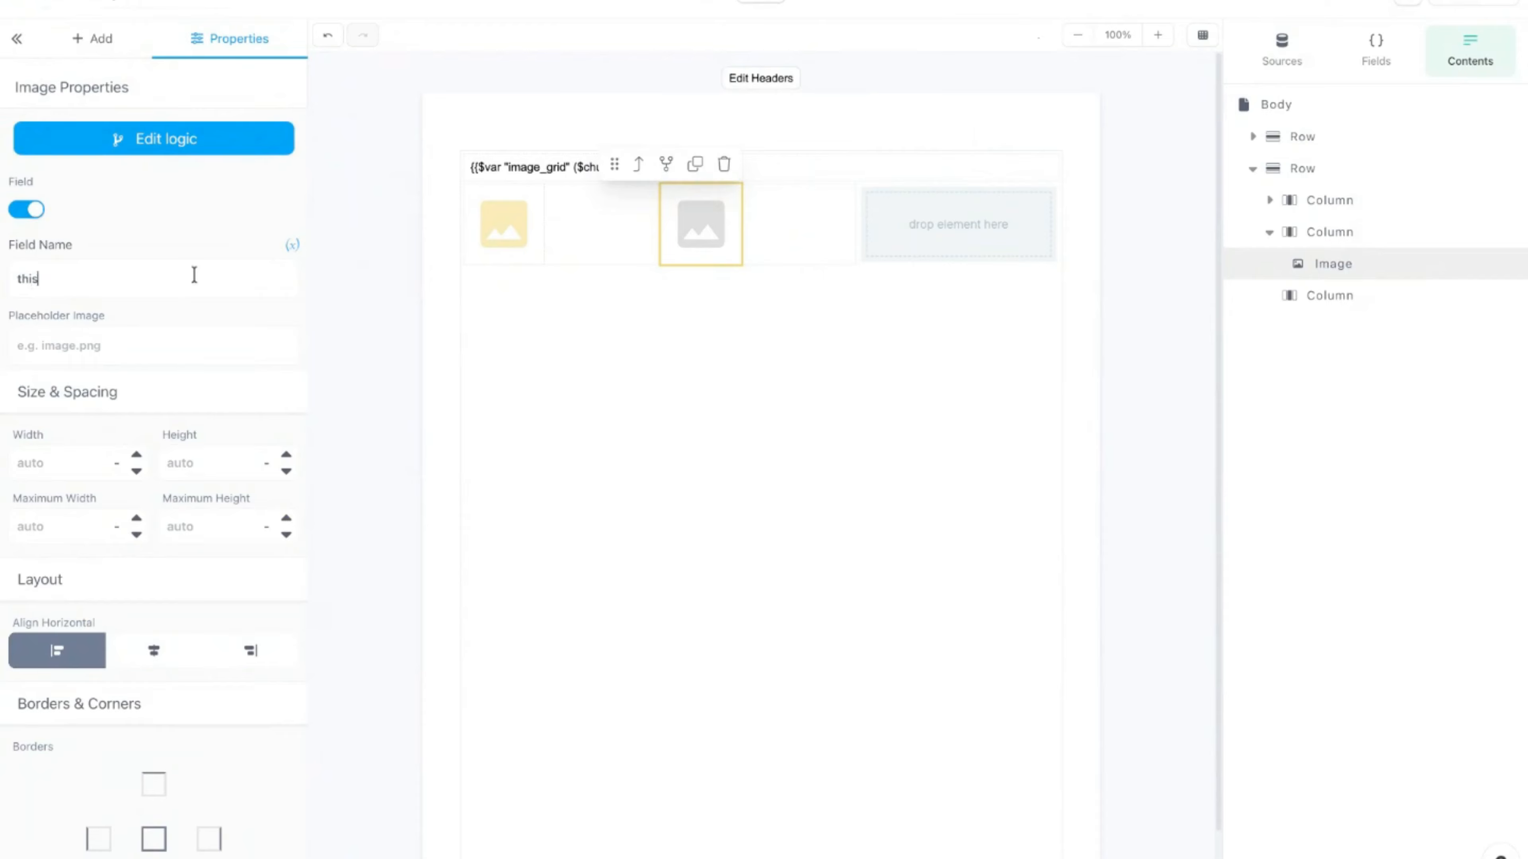
type(".1.url")
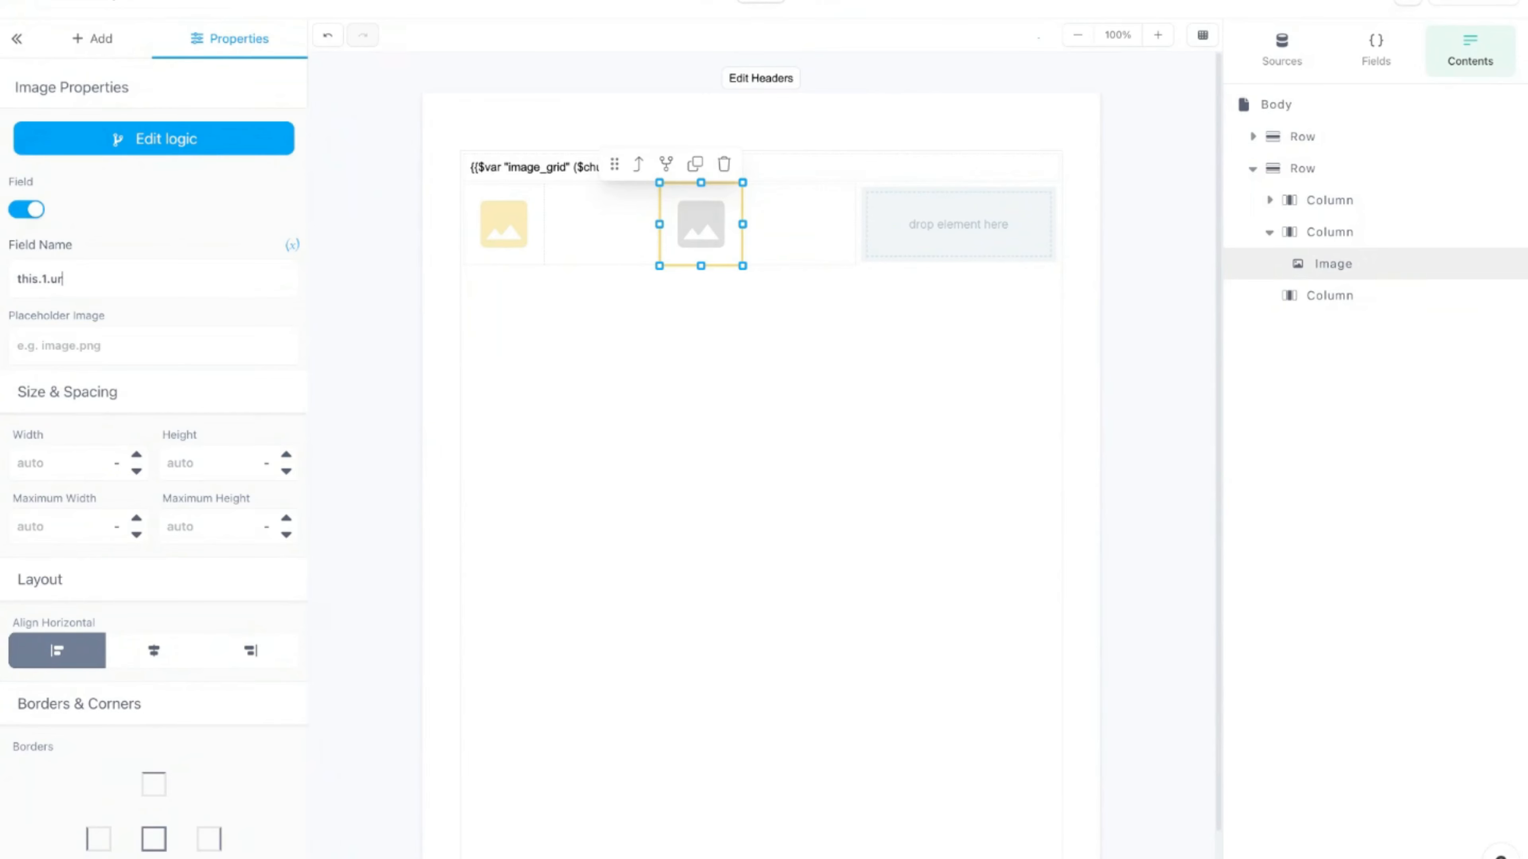
Step: Add a dynamic image to the third column bound to this.2.url
left_click(637, 106)
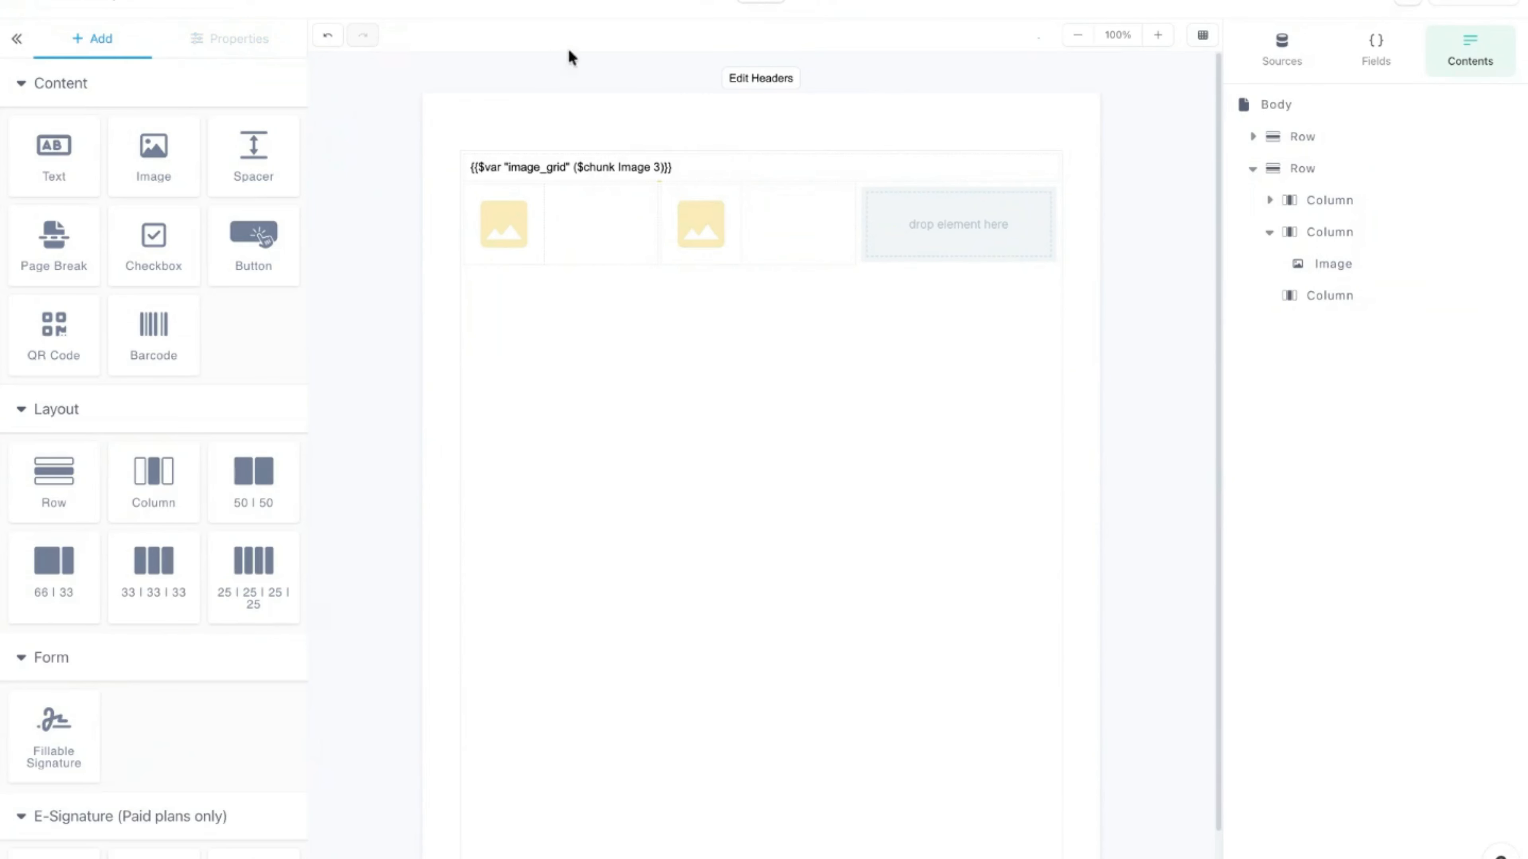
left_click_drag(151, 168, 956, 224)
double_click(397, 249)
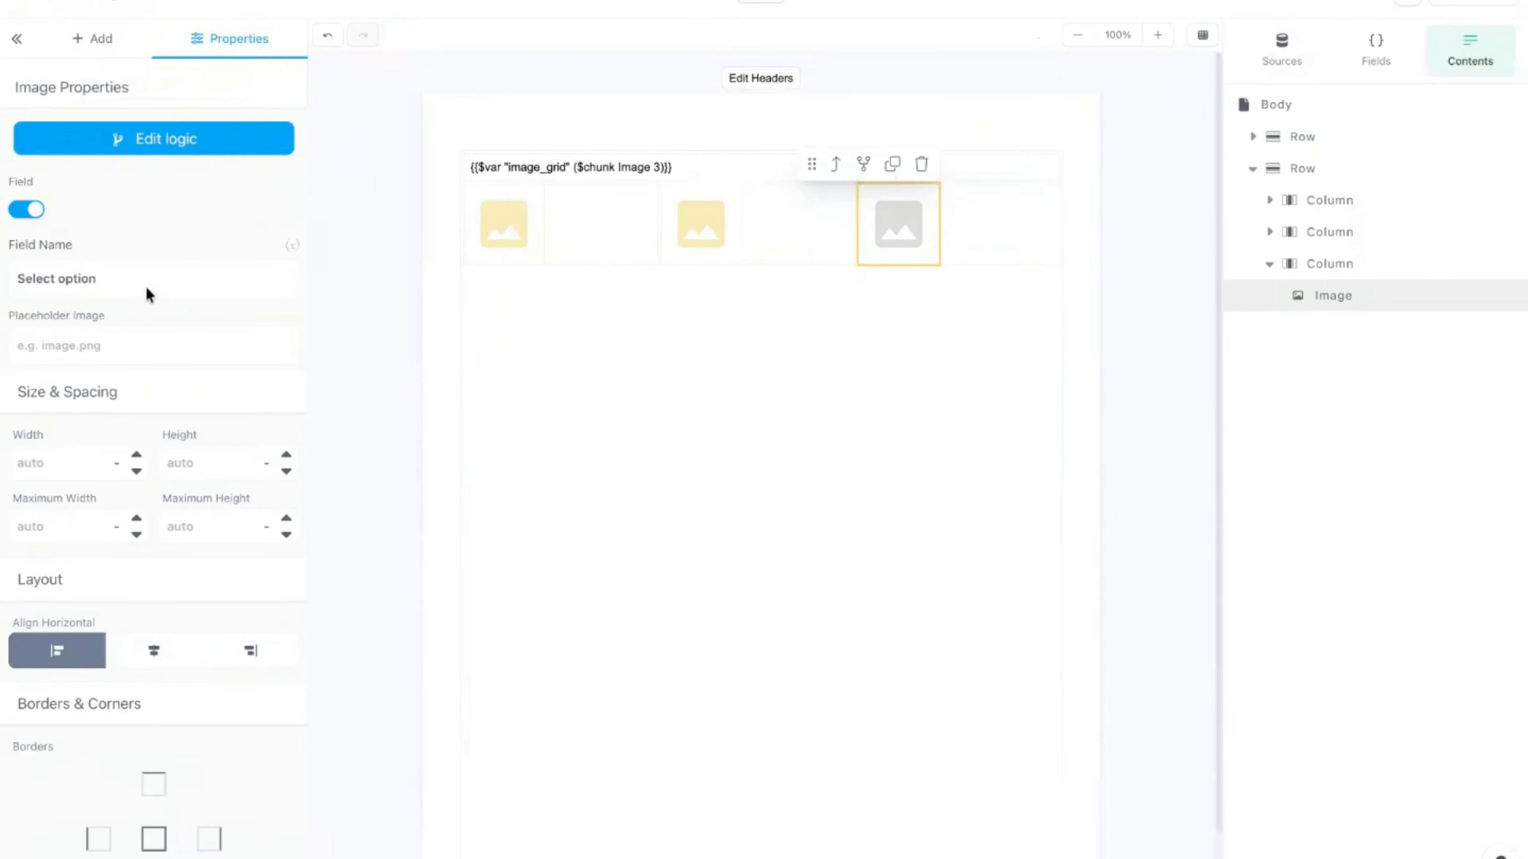
left_click(293, 246)
type("this")
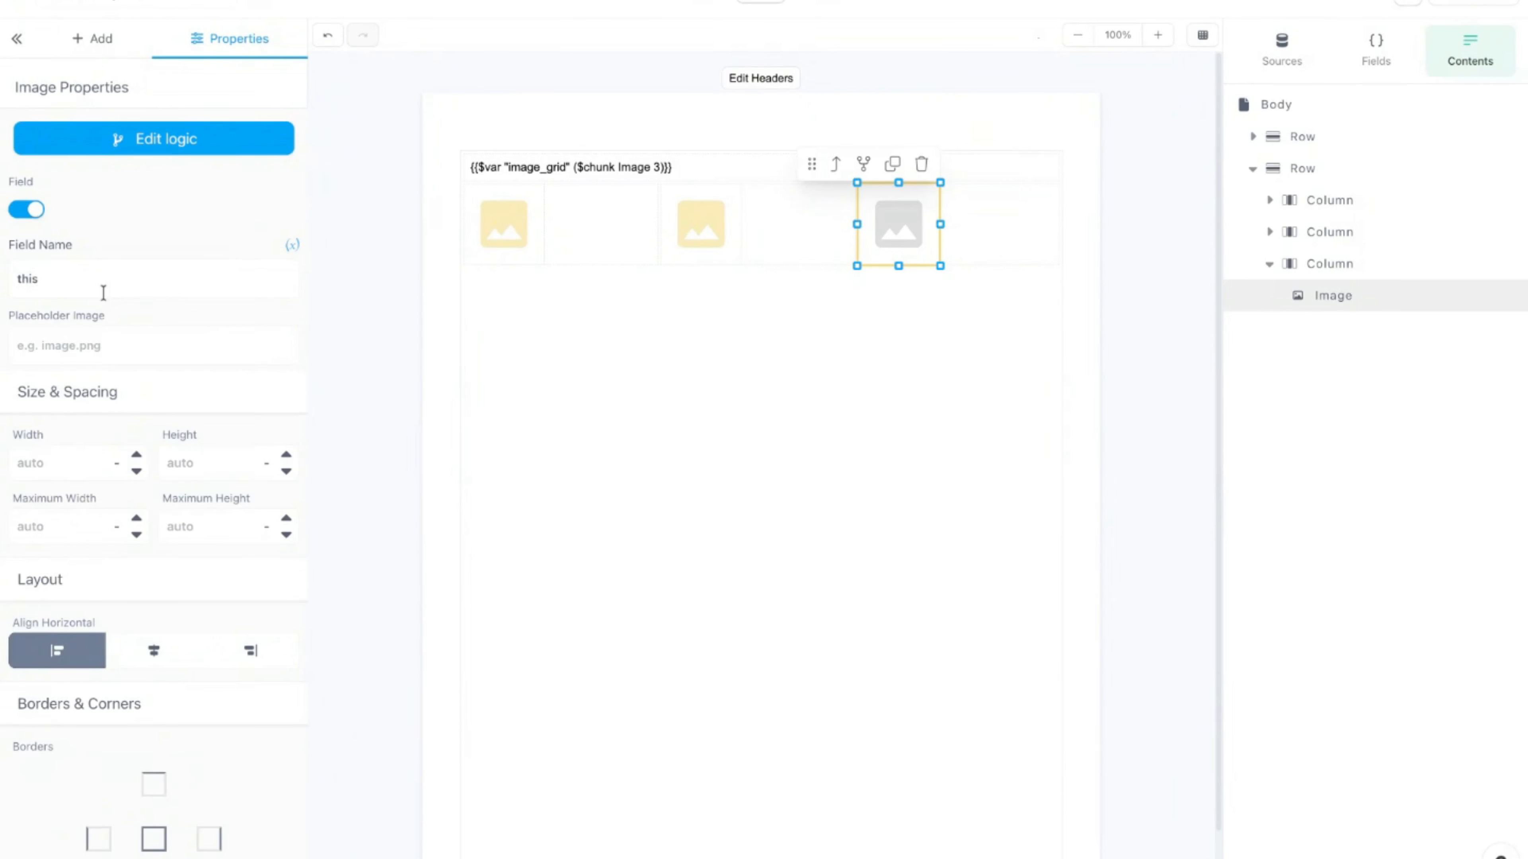
type(".2.url")
left_click(632, 107)
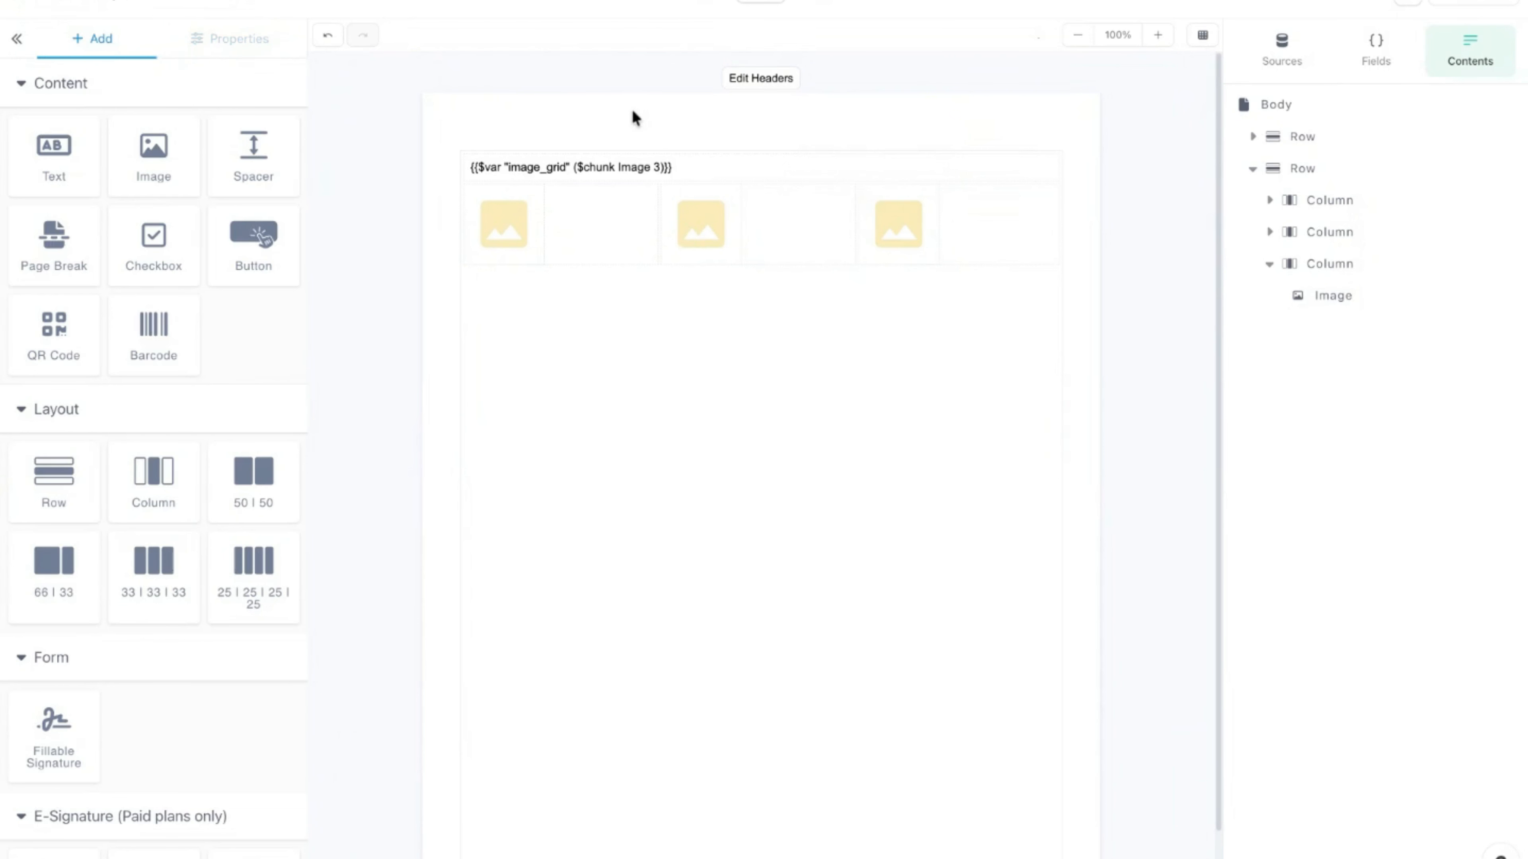
left_click(824, 4)
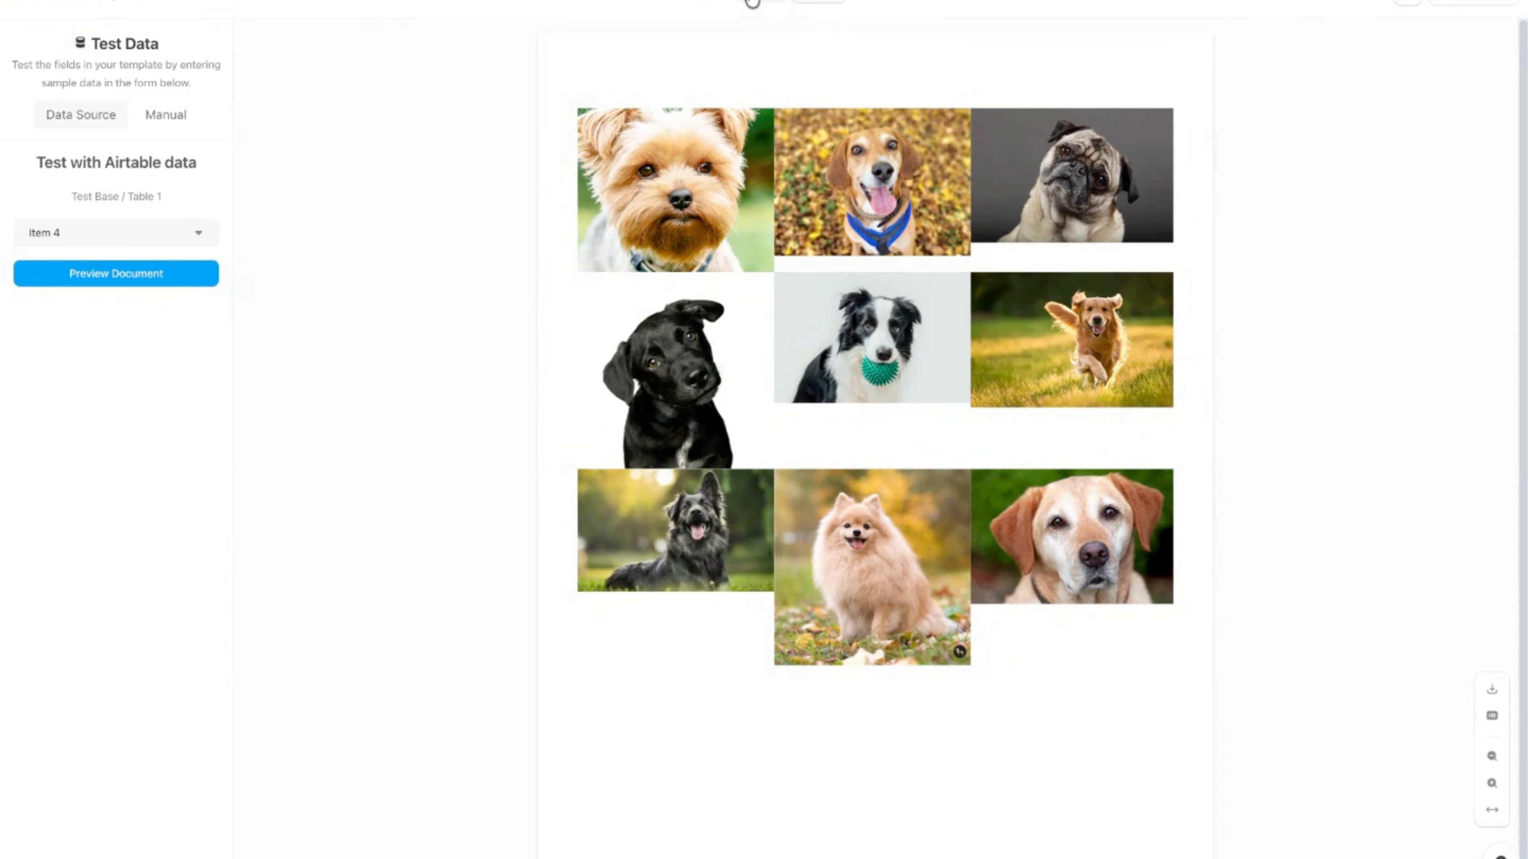
left_click(752, 3)
left_click(657, 168)
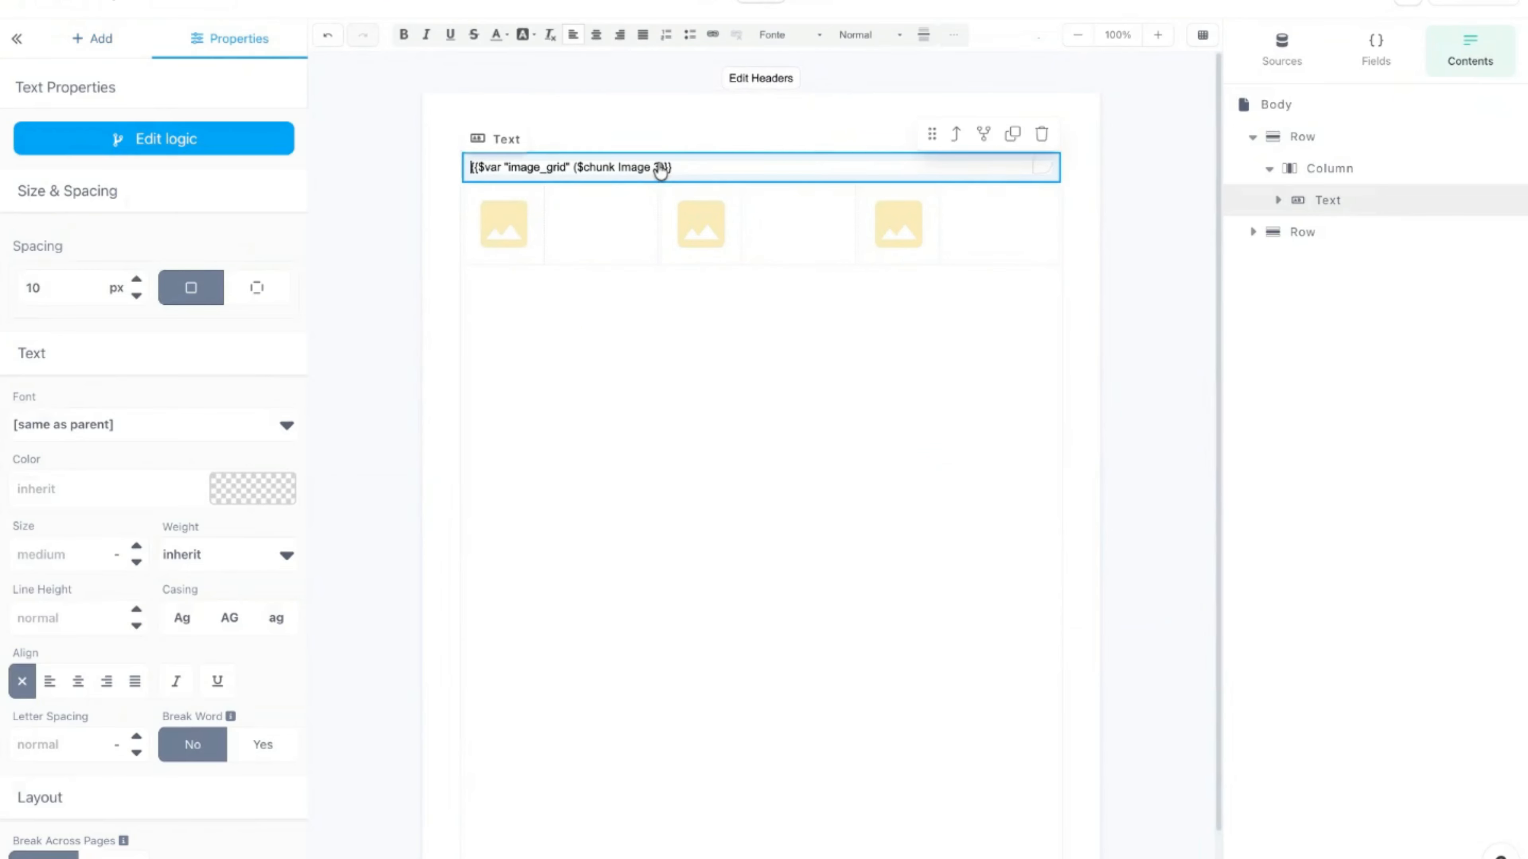
Step: Change the chunk size from 3 to 2 and delete the third column
key("Delete")
type("2")
left_click(1034, 233)
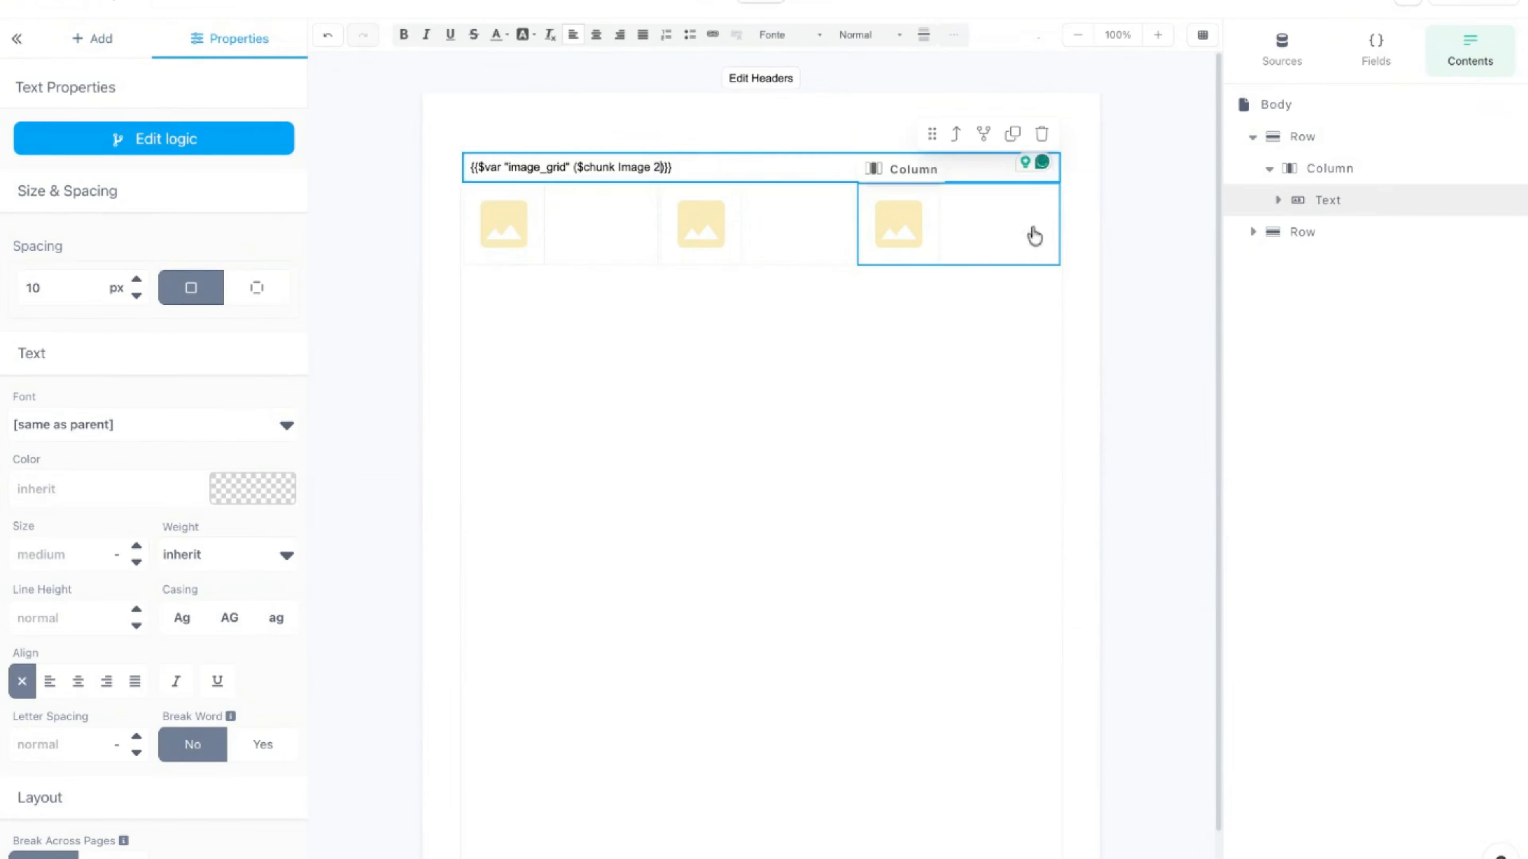
left_click(1041, 164)
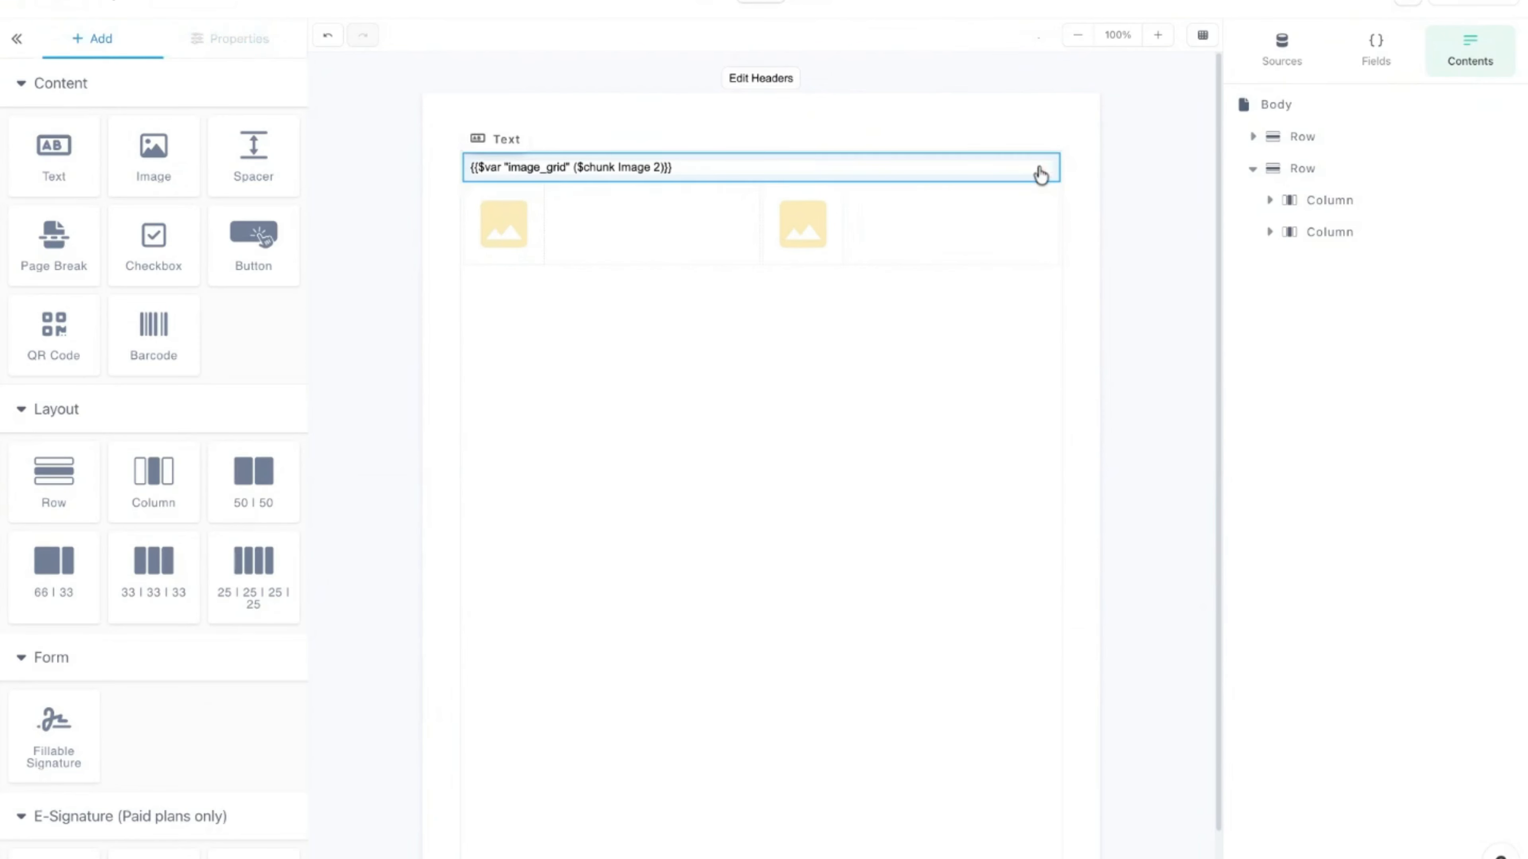
Step: Preview the two-column grid with test data, then return to the editor
left_click(809, 5)
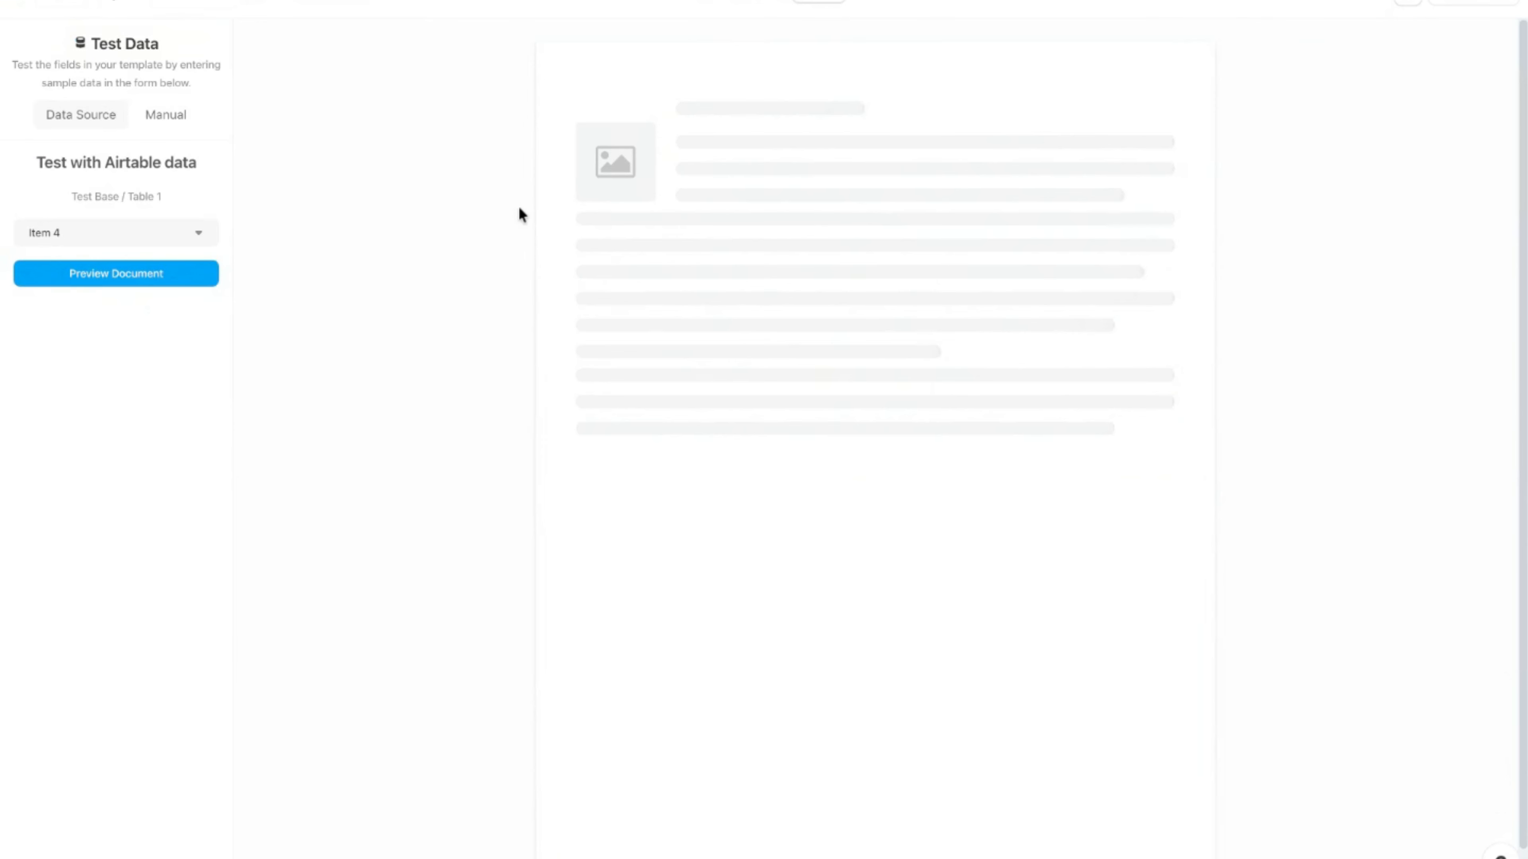
scroll(1026, 423, "down", 10)
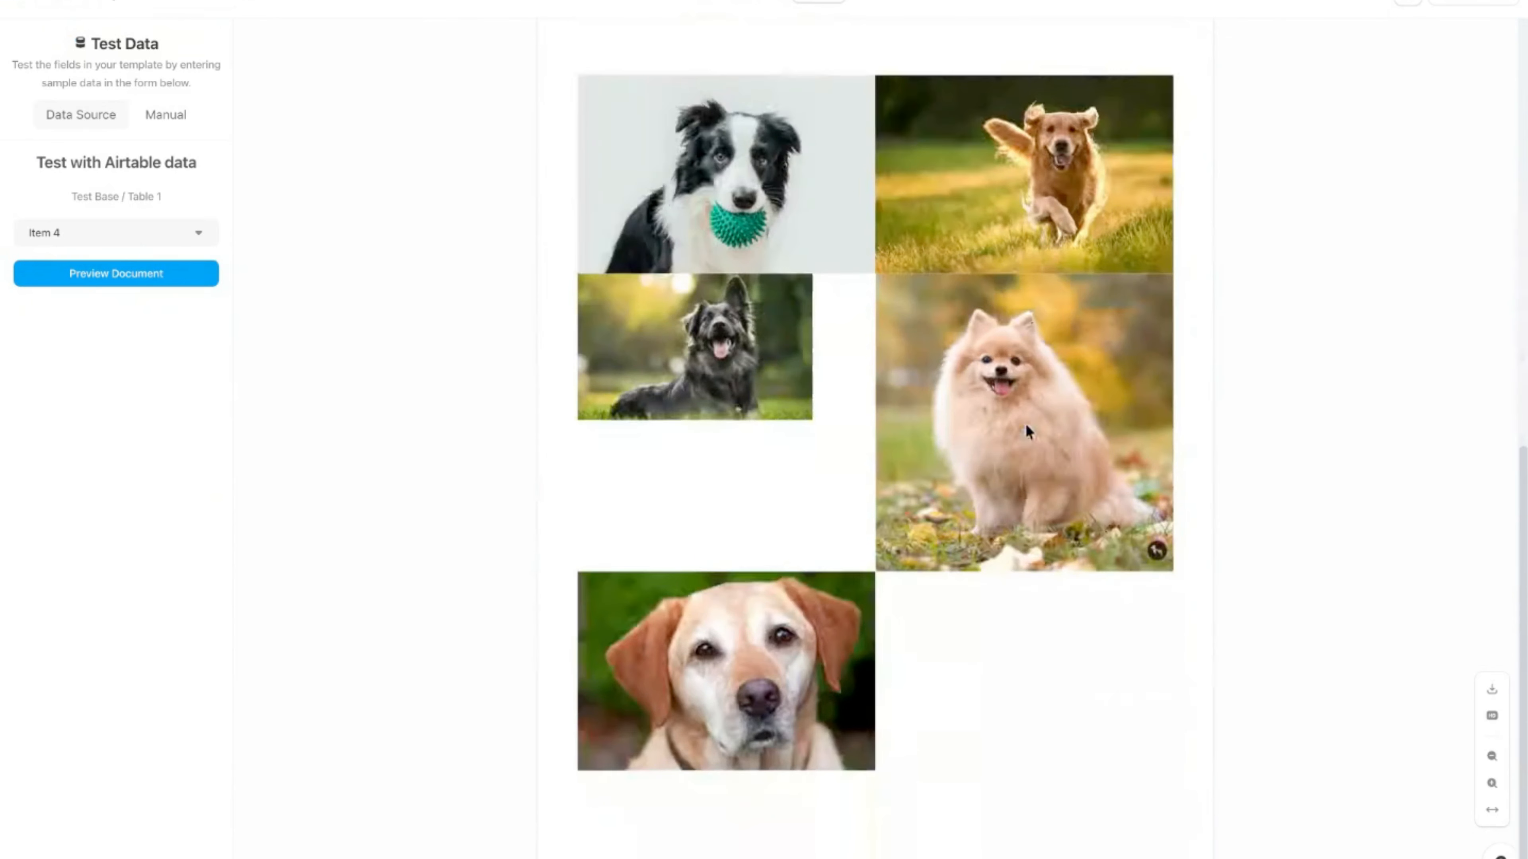
scroll(1025, 431, "up", 10)
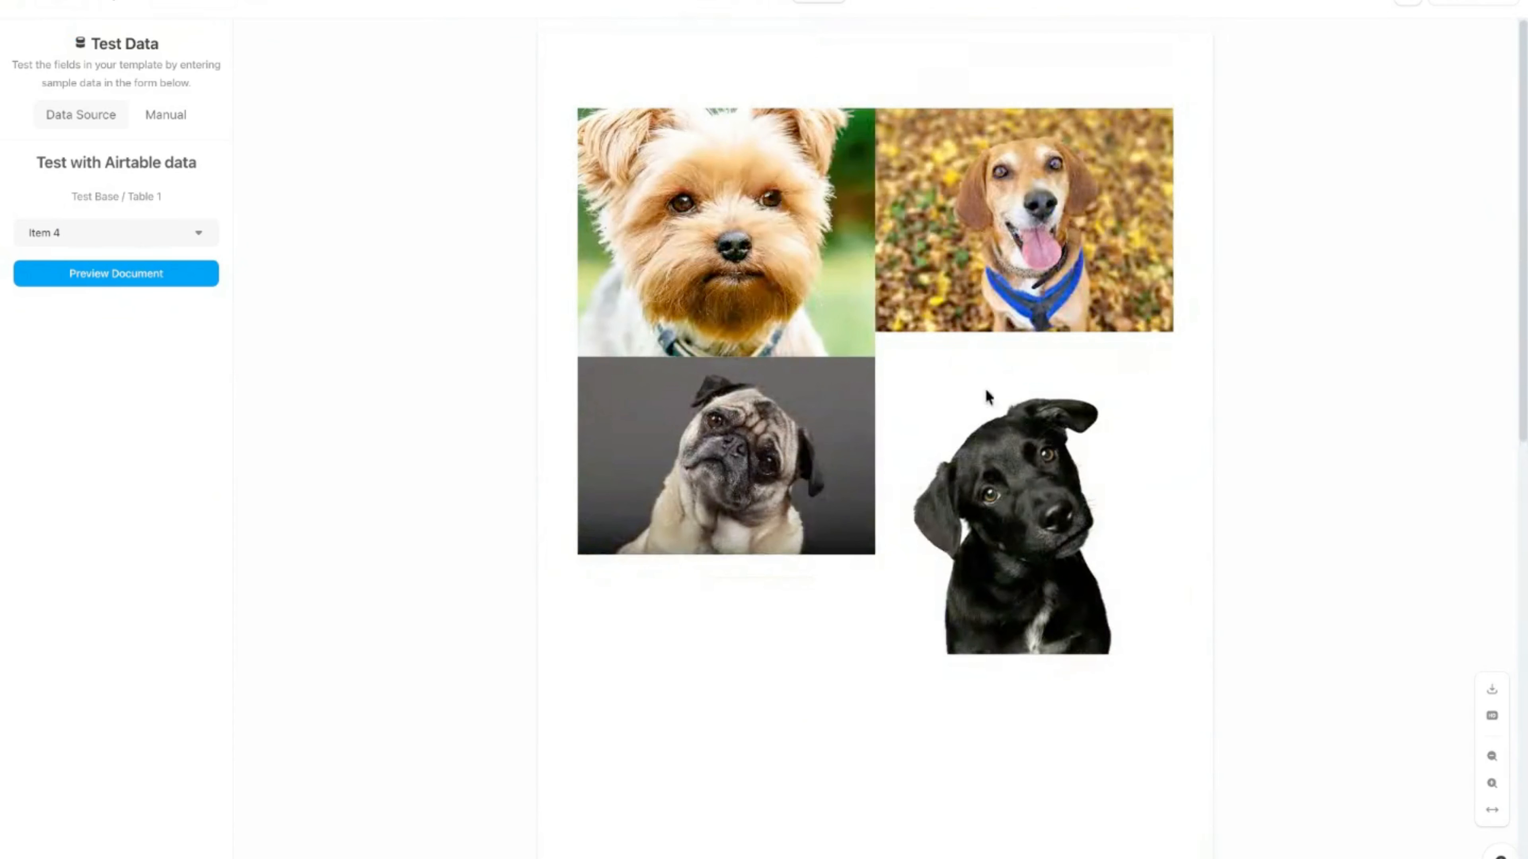
left_click(761, 4)
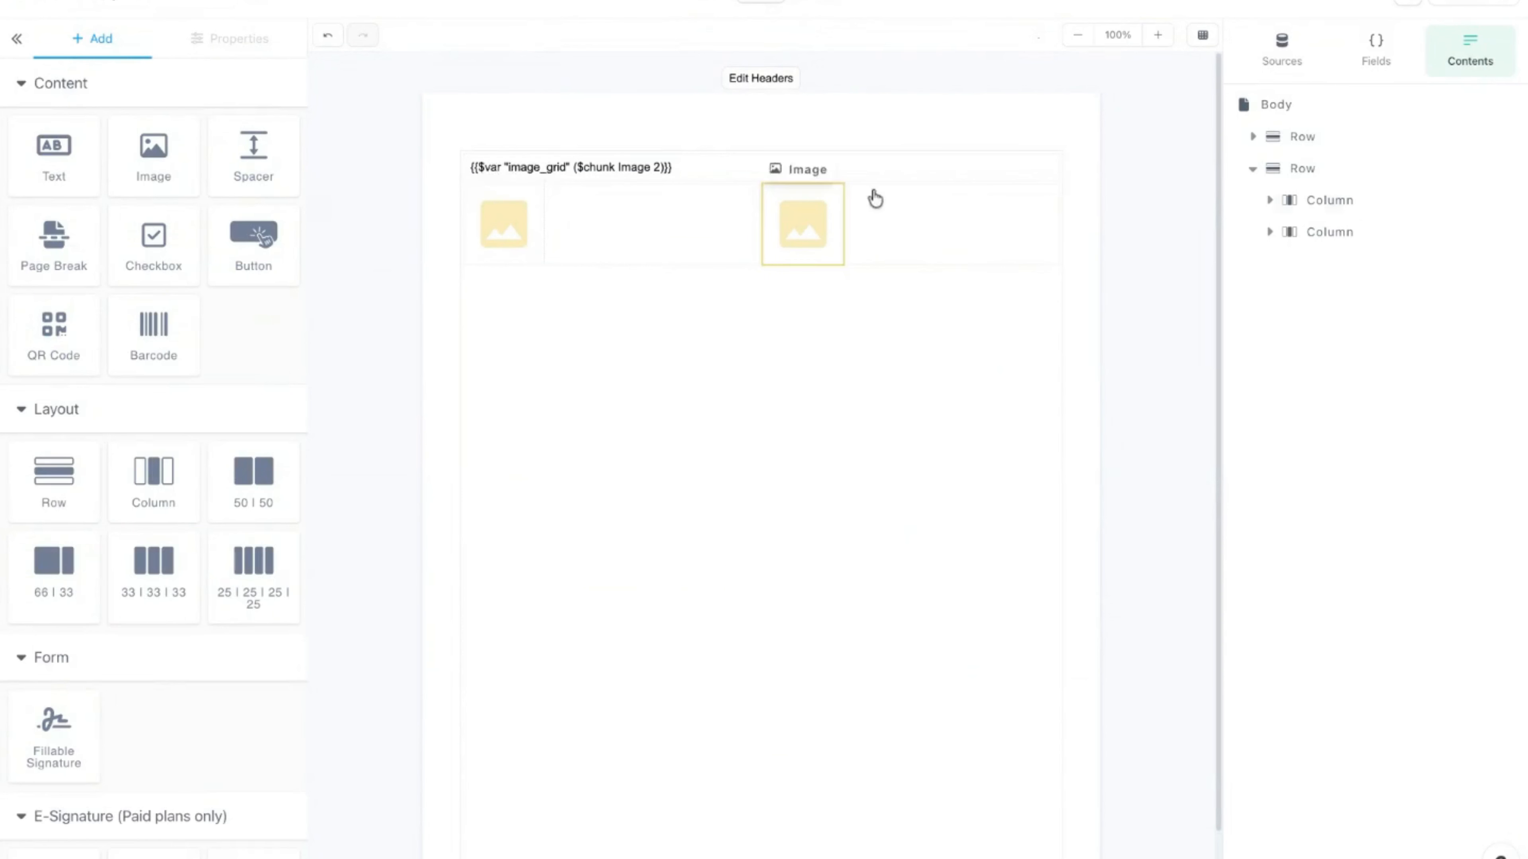
Step: Set the first image's maximum height to 200 px and centre it horizontally
left_click(497, 250)
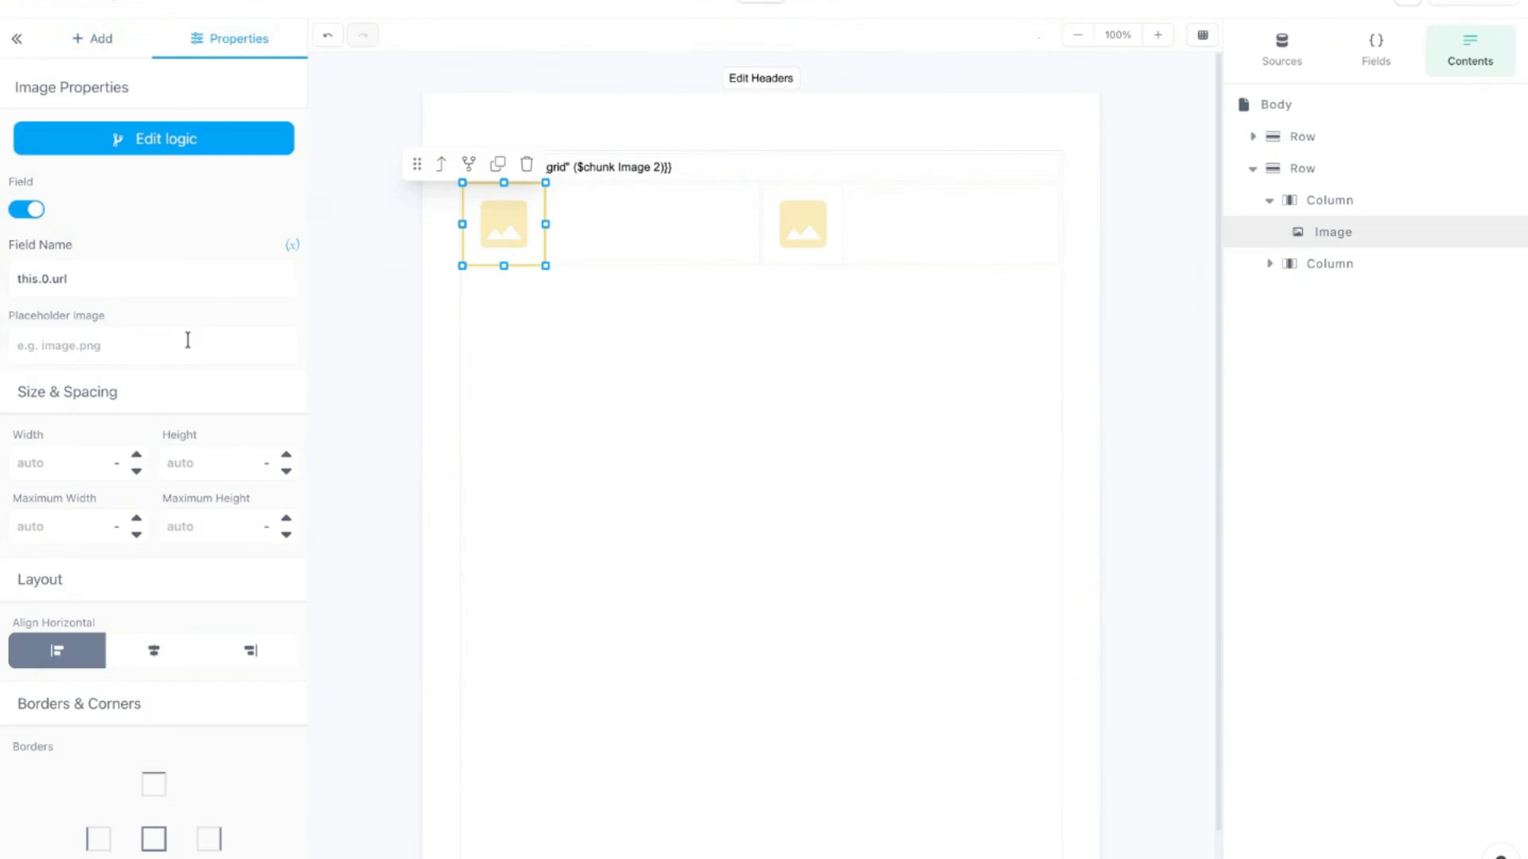
scroll(98, 448, "down", 2)
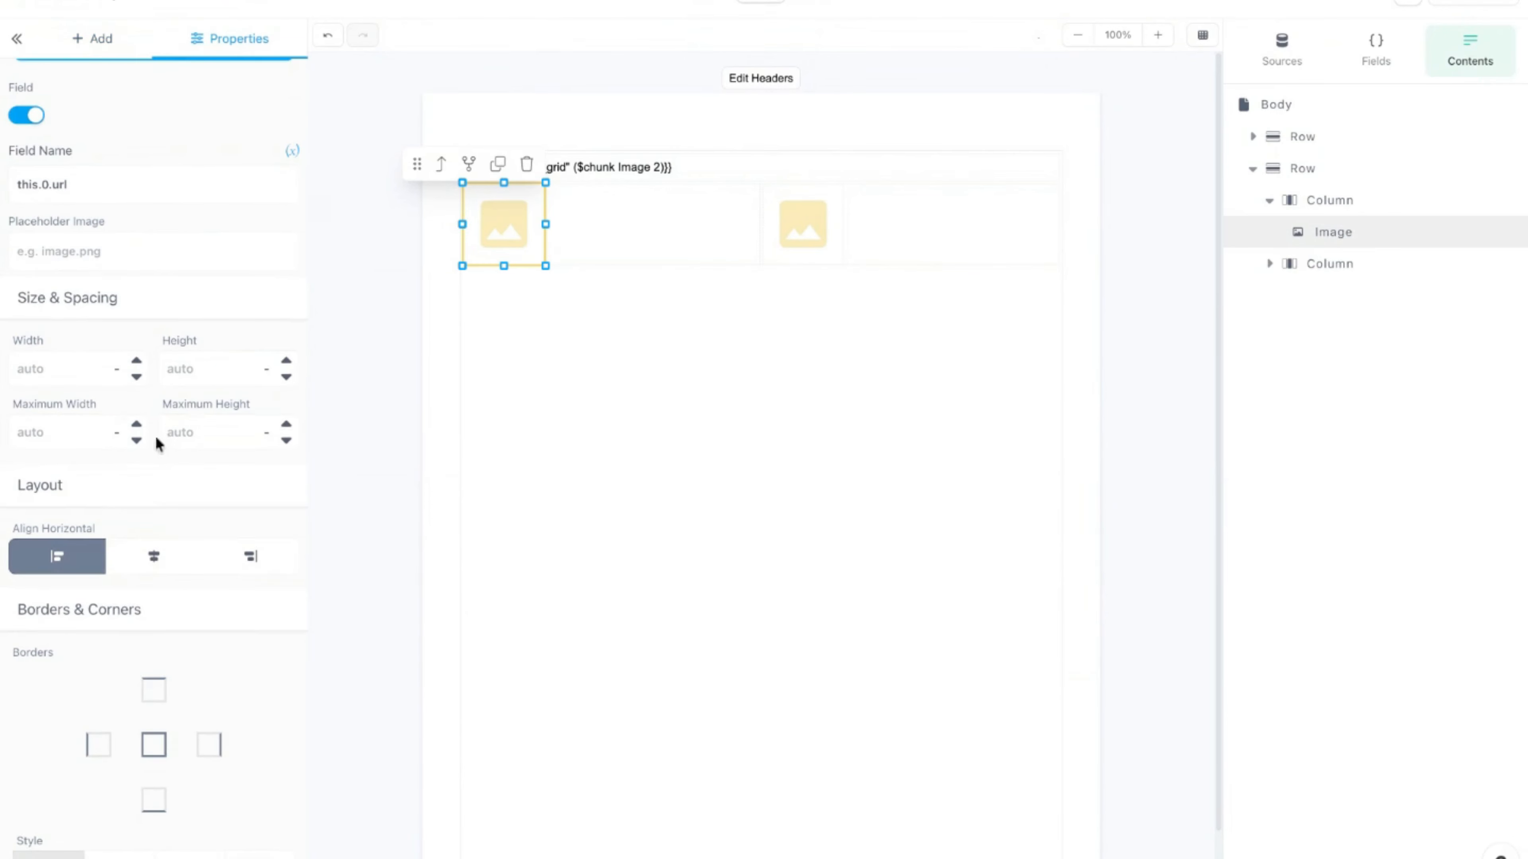
left_click(190, 432)
type("200")
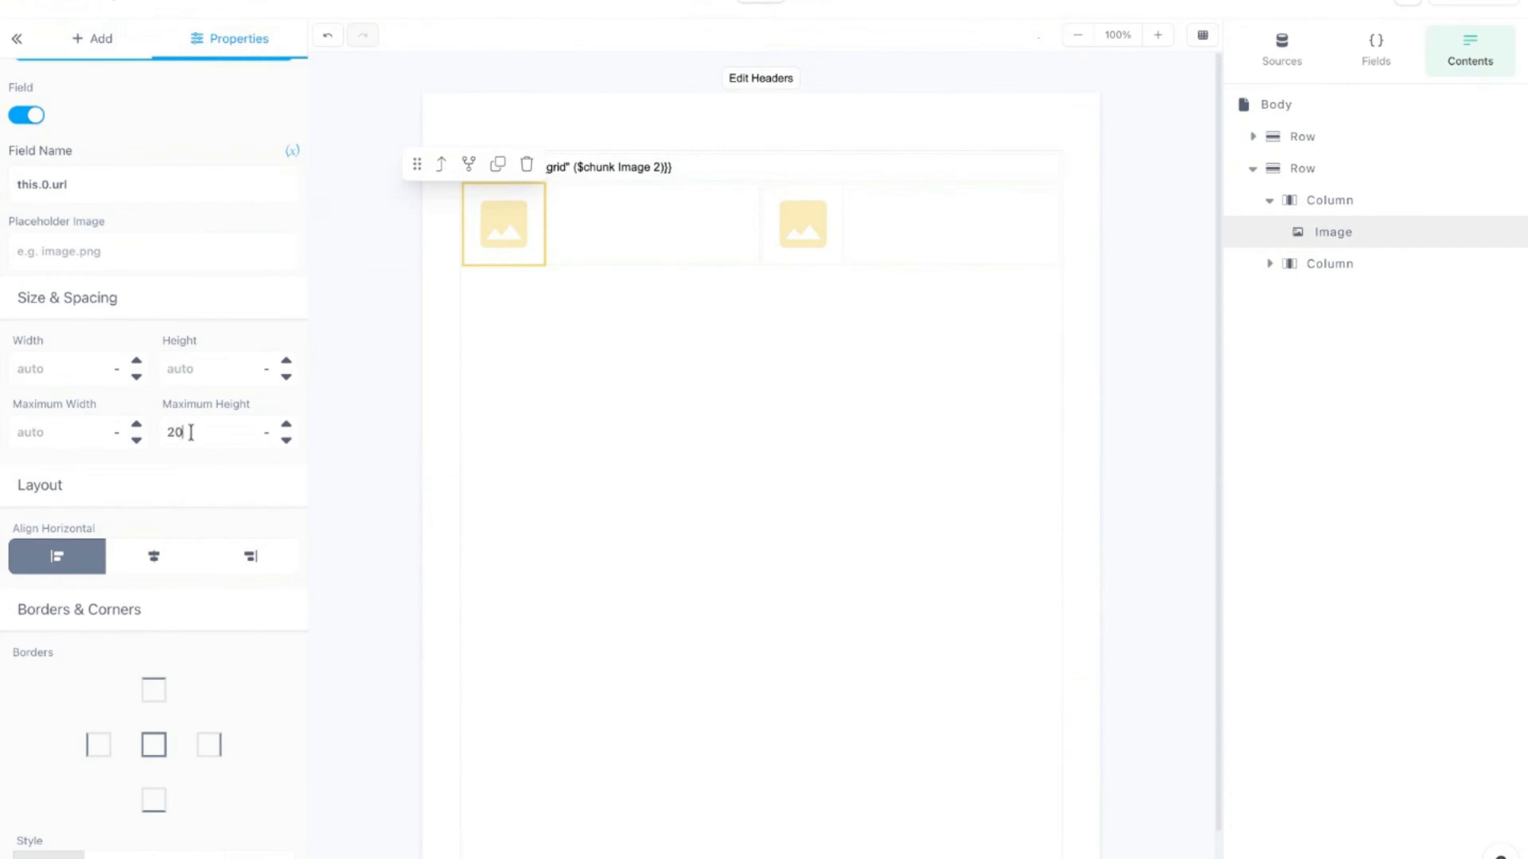
left_click(158, 561)
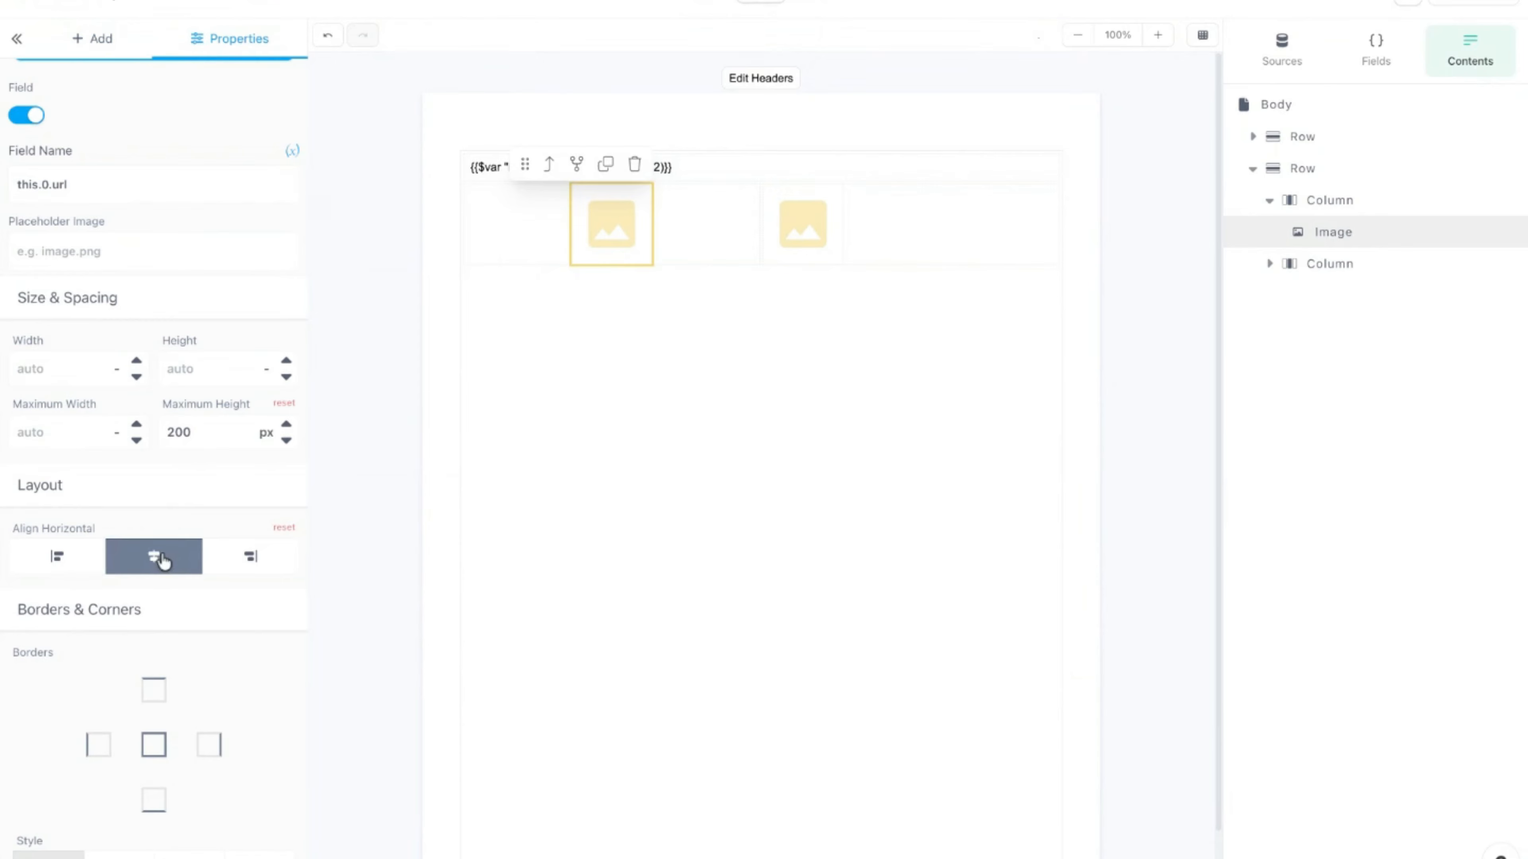
Step: Give the second image a 200 px maximum height, centre it, and switch to Preview
left_click(791, 220)
left_click(195, 432)
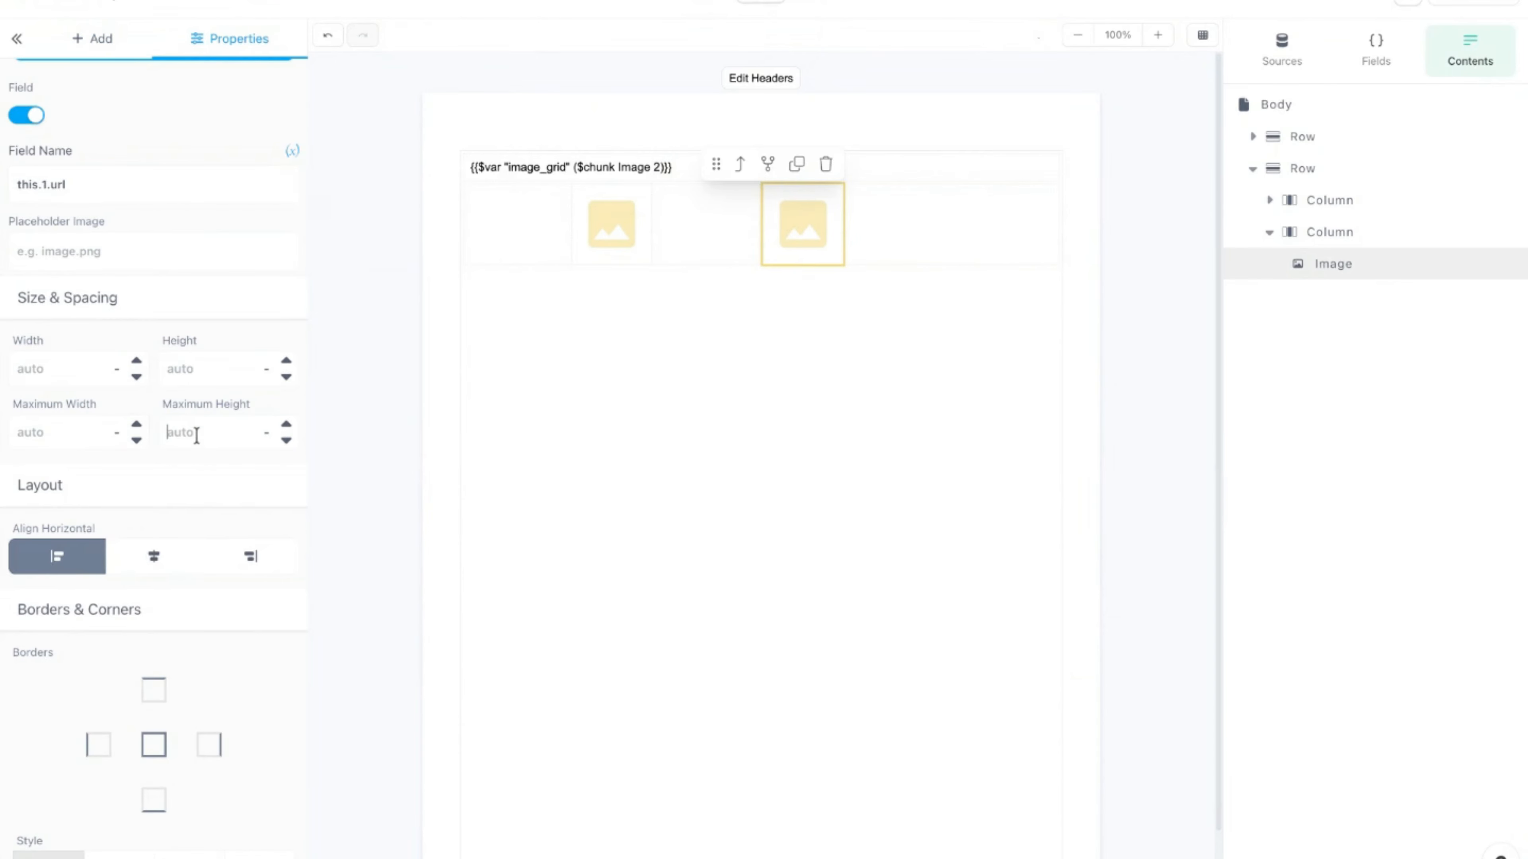
type("200")
left_click(151, 566)
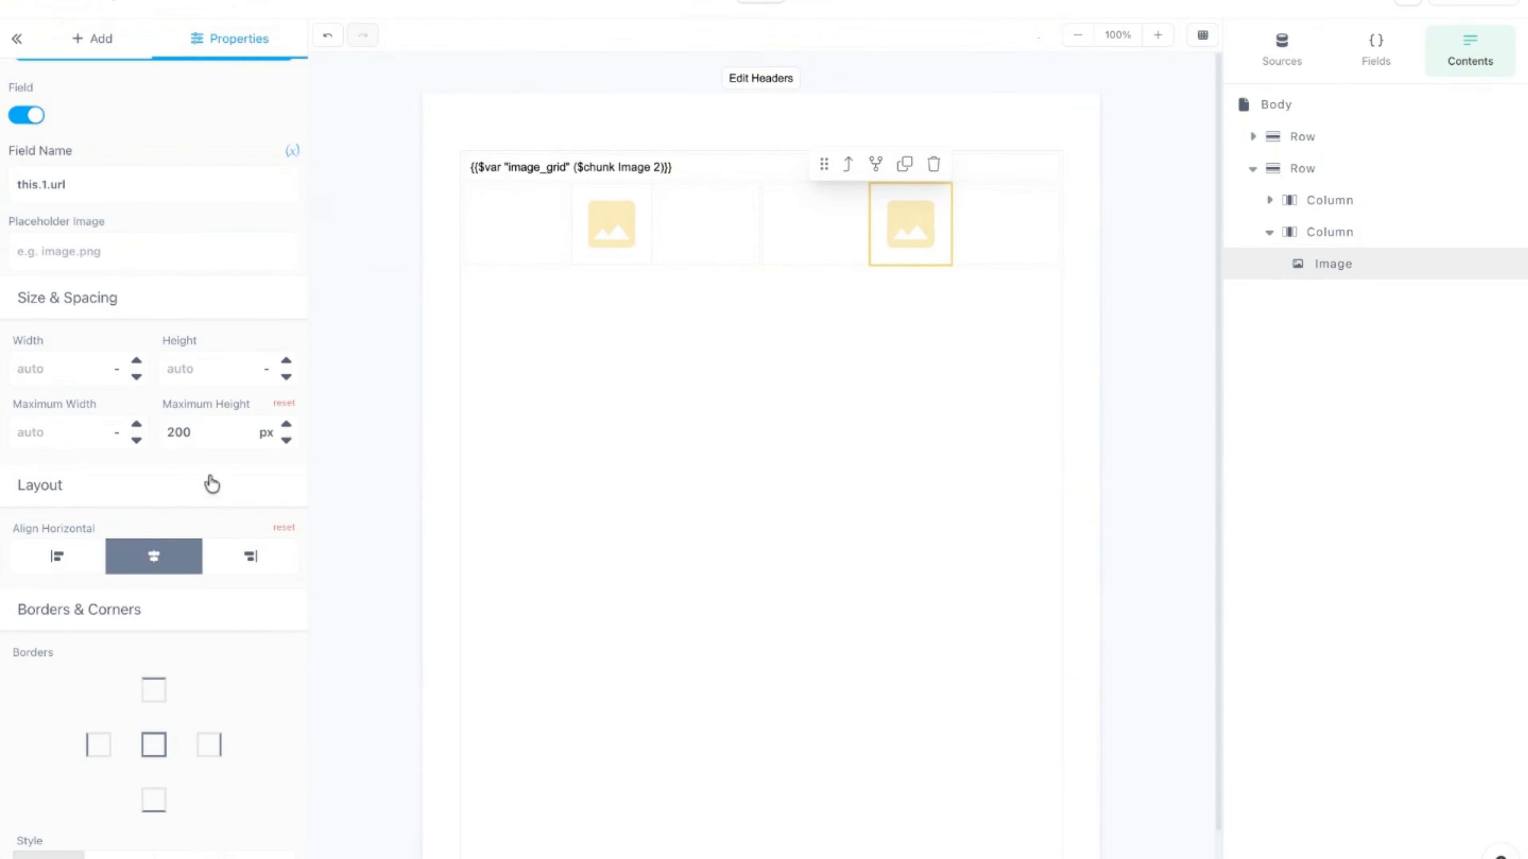
left_click(808, 2)
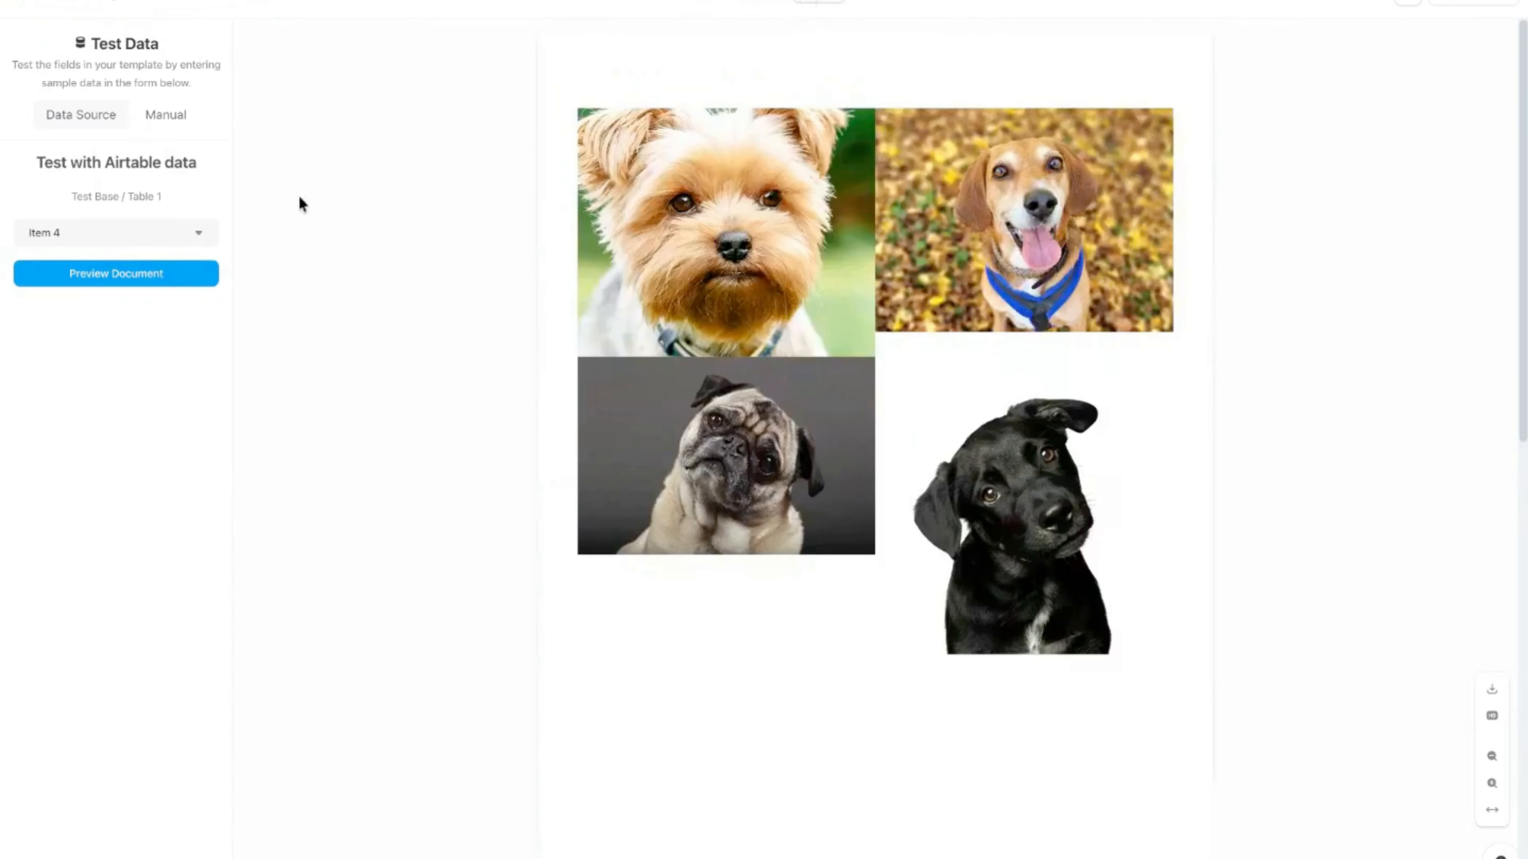
Step: Regenerate the Item 4 preview, check the centred dog photos two per row, and return to Edit
left_click(160, 278)
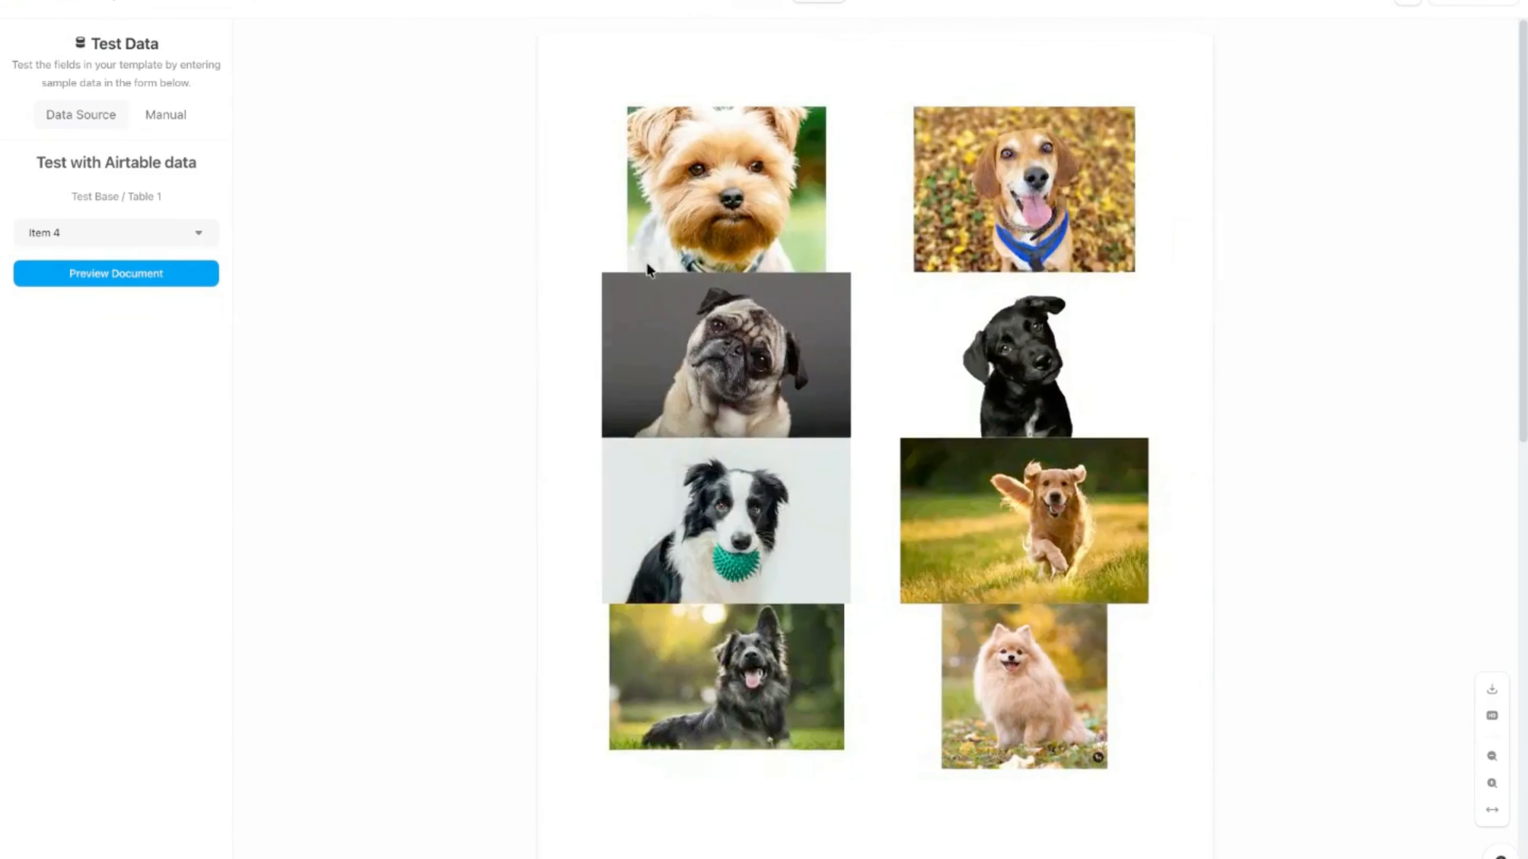
scroll(648, 266, "down", 5)
scroll(648, 266, "up", 5)
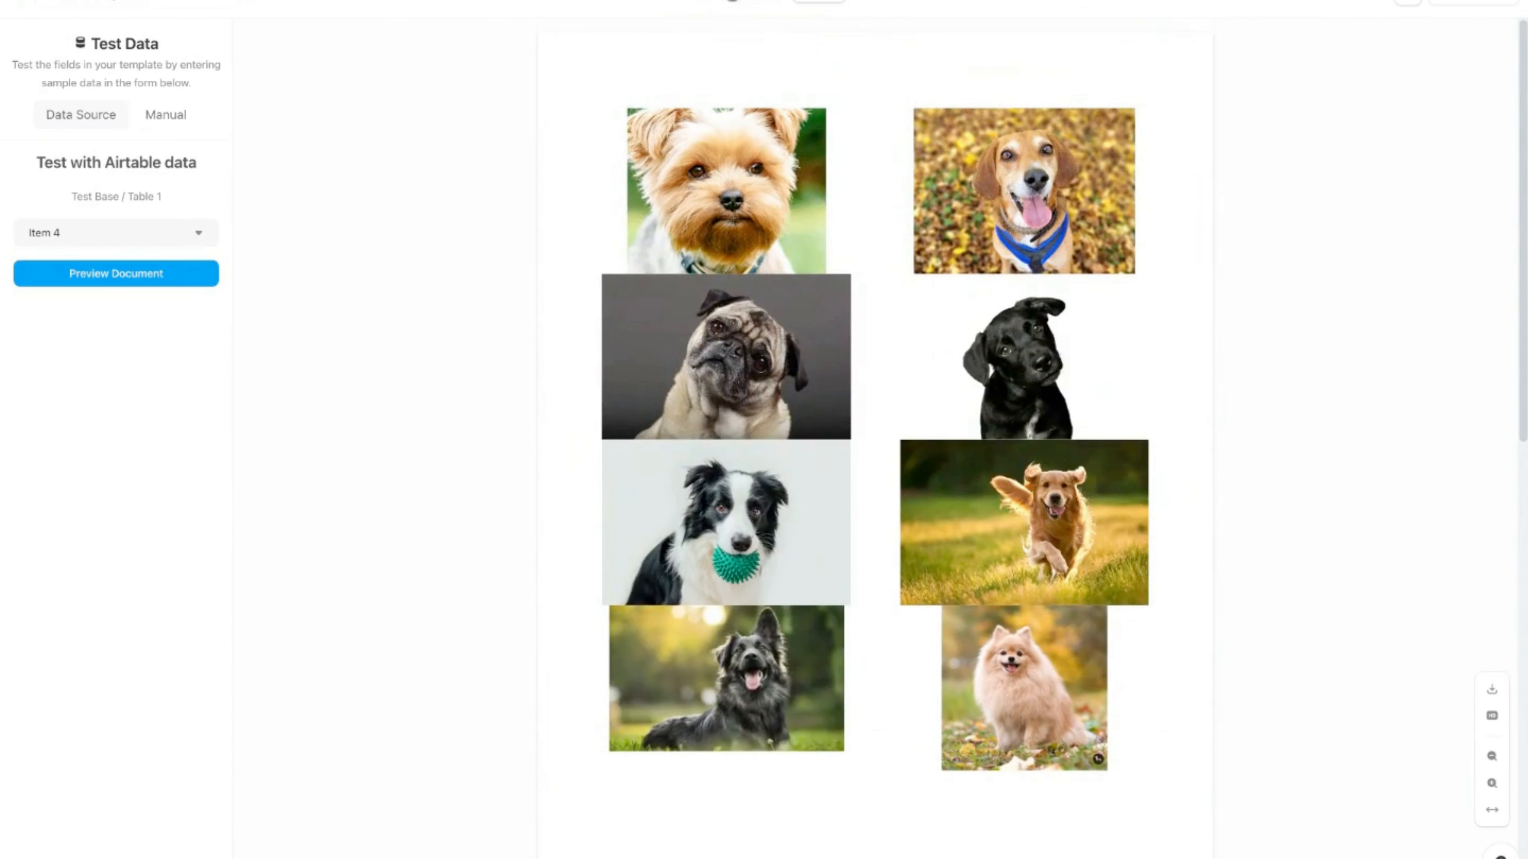
left_click(752, 3)
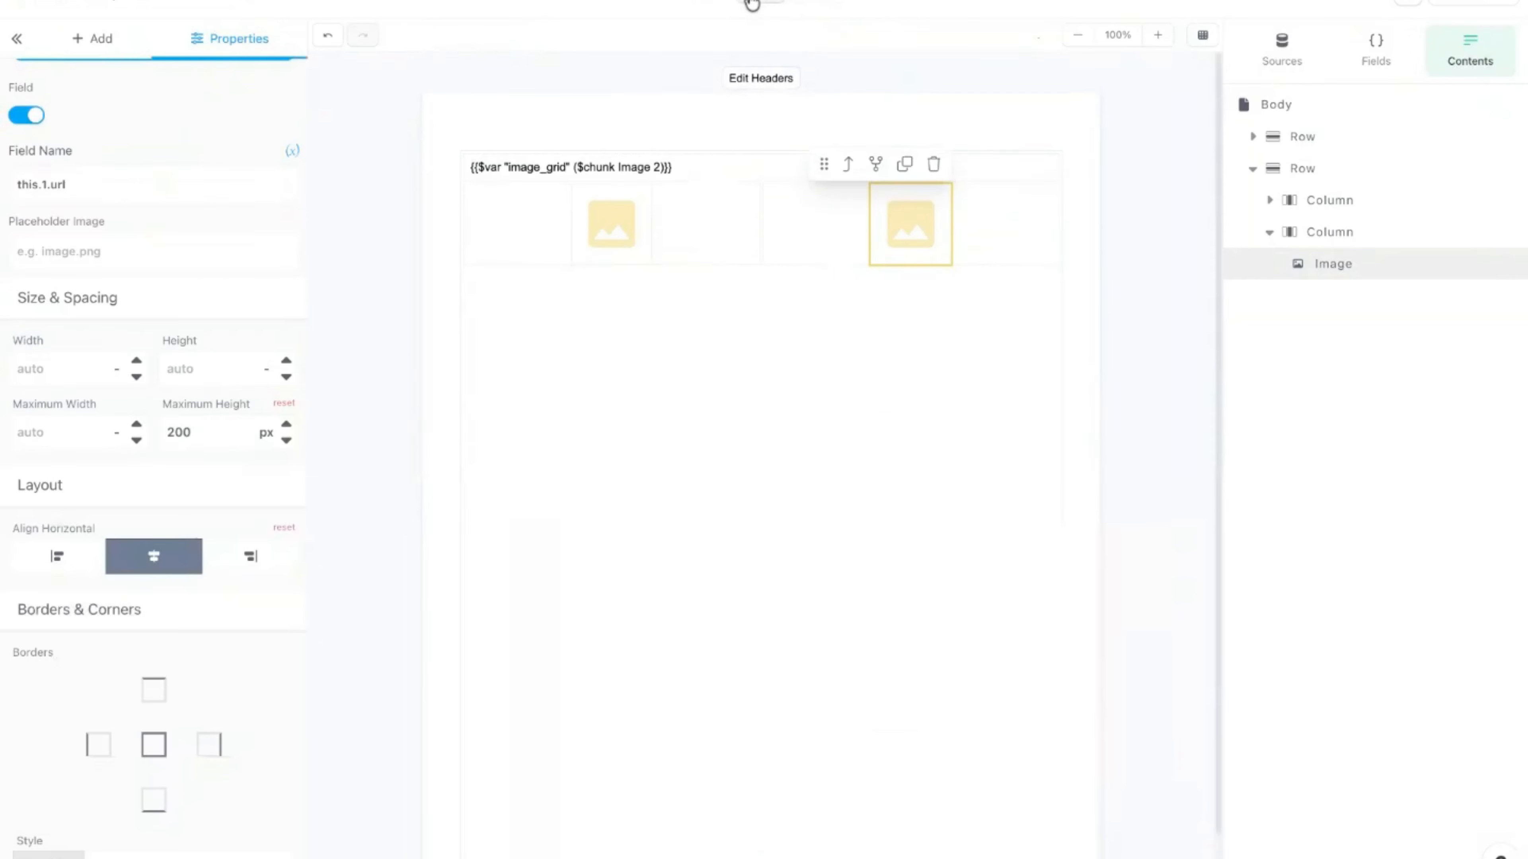